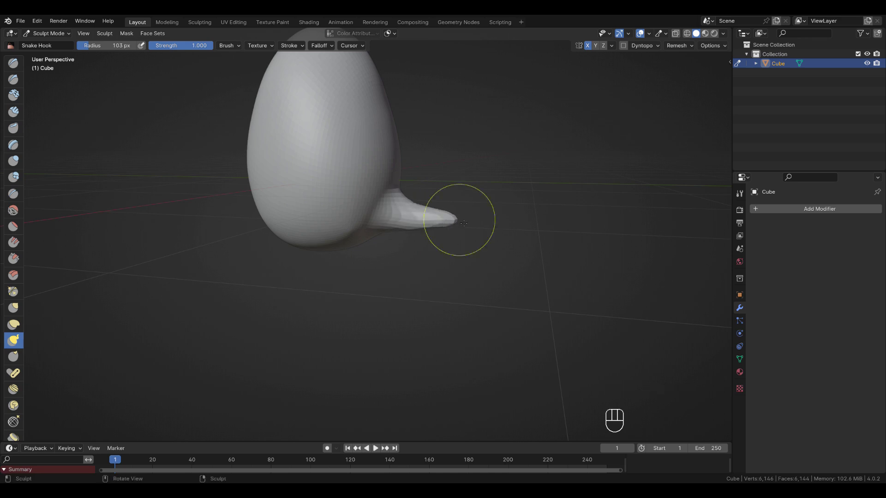
Step: Shape the tail with the Grab brush at 200 px radius and thicken it with the Inflate brush at 0.500 strength
{"action": "key", "text": "g"}
{"action": "key", "text": "f"}
{"action": "left_click", "coordinate": [408, 282]}
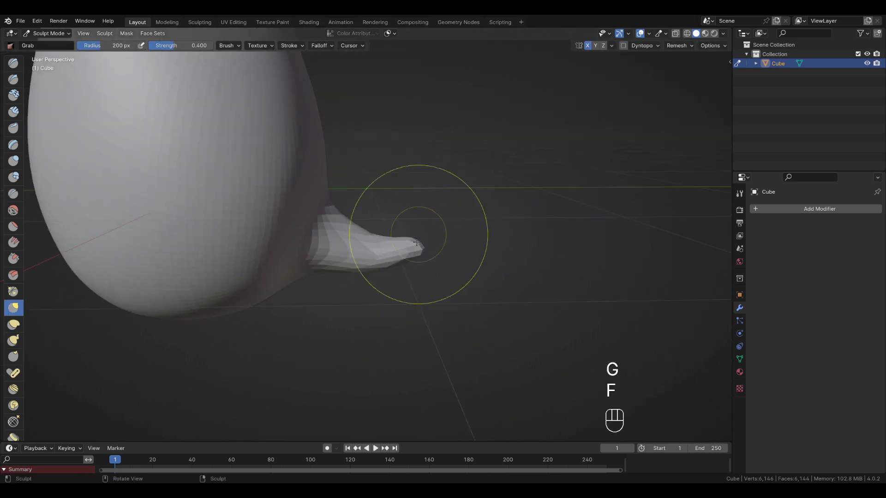
{"action": "key", "text": "g"}
{"action": "key", "text": "KP_3"}
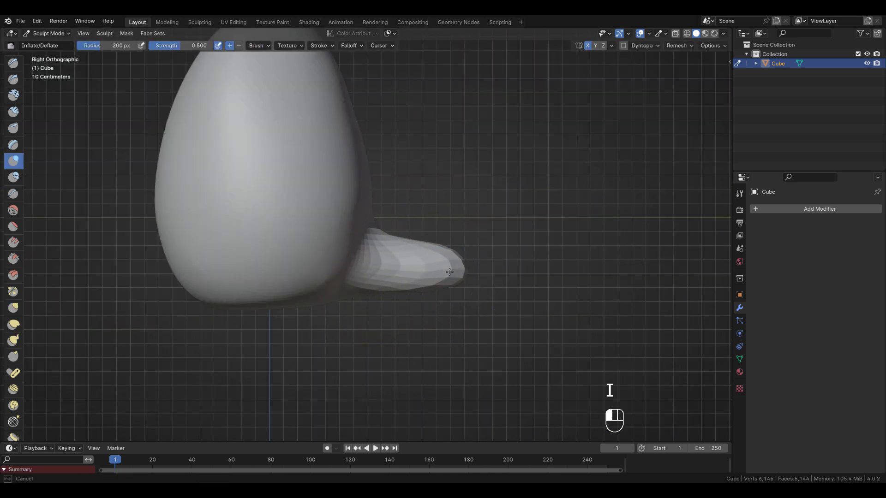
{"action": "left_click_drag", "start_coordinate": [440, 268], "coordinate": [446, 270]}
{"action": "mouse_move", "coordinate": [445, 270]}
{"action": "middle_mouse_down", "text": "alt"}
{"action": "mouse_move", "coordinate": [454, 362]}
{"action": "mouse_move", "coordinate": [401, 295]}
{"action": "middle_mouse_up", "text": "alt"}
Step: Try to adjust the tail with a resized Grab brush and undo the stroke
{"action": "key", "text": "g"}
{"action": "key", "text": "f"}
{"action": "left_click", "coordinate": [401, 288]}
{"action": "left_click_drag", "start_coordinate": [400, 288], "coordinate": [397, 286]}
{"action": "mouse_move", "coordinate": [382, 270]}
{"action": "middle_mouse_down"}
{"action": "mouse_move", "coordinate": [391, 295]}
{"action": "mouse_move", "coordinate": [435, 277]}
{"action": "mouse_move", "coordinate": [436, 295]}
{"action": "middle_mouse_up"}
{"action": "key", "text": "ctrl+z"}
Step: Pull a symmetrical pair of ears up from the head with Snake Hook and thicken them with the Inflate brush at 136 px
{"action": "key", "text": "k"}
{"action": "left_click_drag", "start_coordinate": [440, 205], "coordinate": [458, 132]}
{"action": "mouse_move", "coordinate": [519, 210]}
{"action": "middle_mouse_down"}
{"action": "mouse_move", "coordinate": [529, 223]}
{"action": "mouse_move", "coordinate": [460, 289]}
{"action": "mouse_move", "coordinate": [460, 217]}
{"action": "mouse_move", "coordinate": [482, 196]}
{"action": "mouse_move", "coordinate": [443, 194]}
{"action": "middle_mouse_up"}
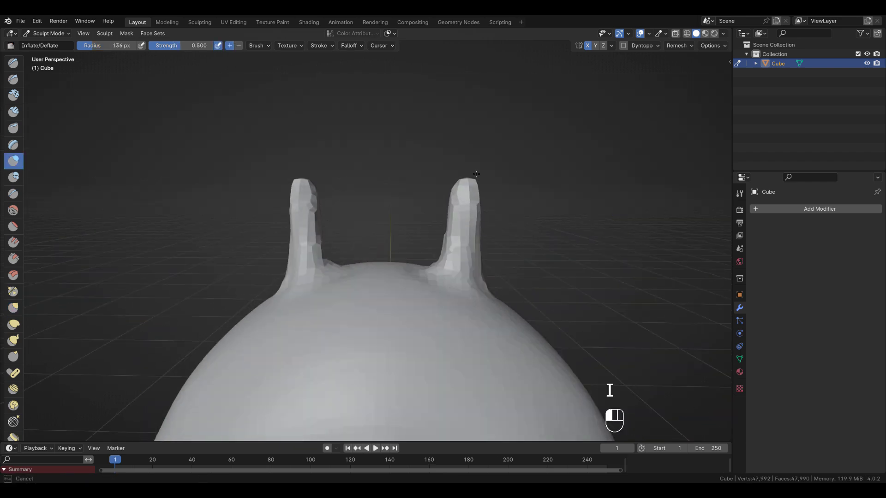
{"action": "middle_click_drag", "start_coordinate": [520, 214], "coordinate": [461, 227], "text": "ctrl"}
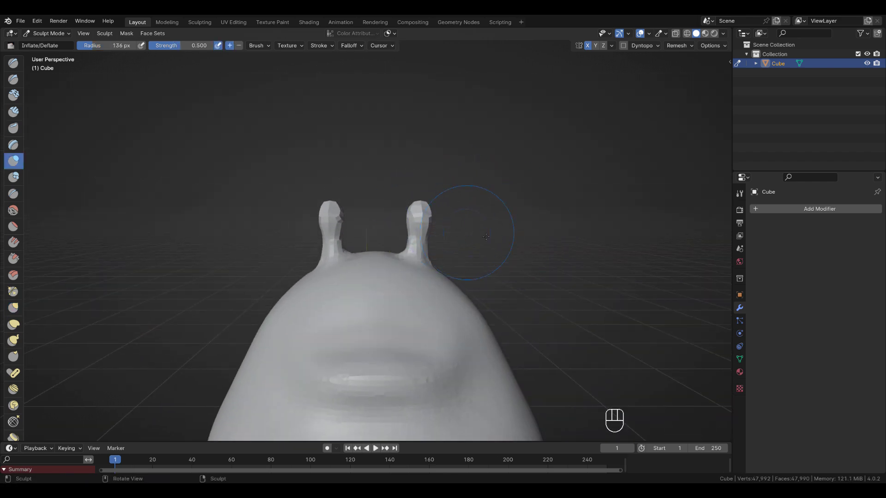
Step: Refine the shape of the ears and upper body with the Grab brush, using radii of 136 and 120 px
{"action": "key", "text": "g"}
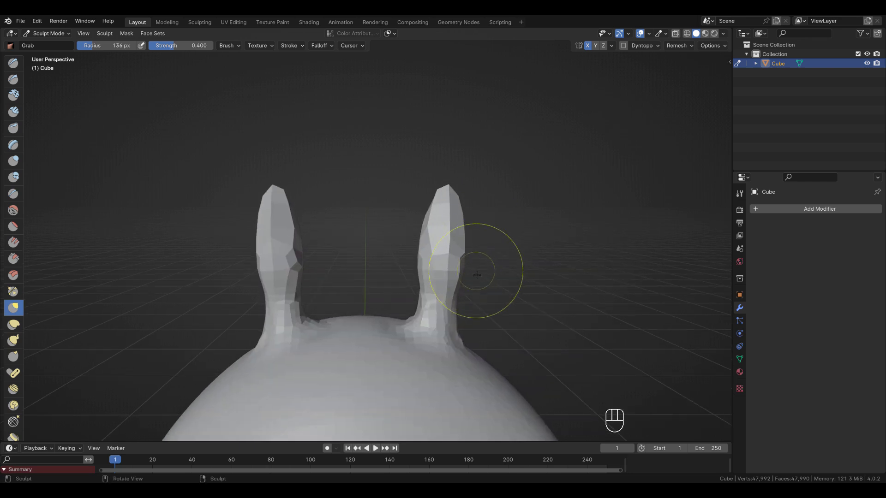
{"action": "mouse_move", "coordinate": [504, 267]}
{"action": "middle_mouse_down", "text": "shift"}
{"action": "mouse_move", "coordinate": [431, 283]}
{"action": "mouse_move", "coordinate": [466, 291]}
{"action": "middle_mouse_up", "text": "shift"}
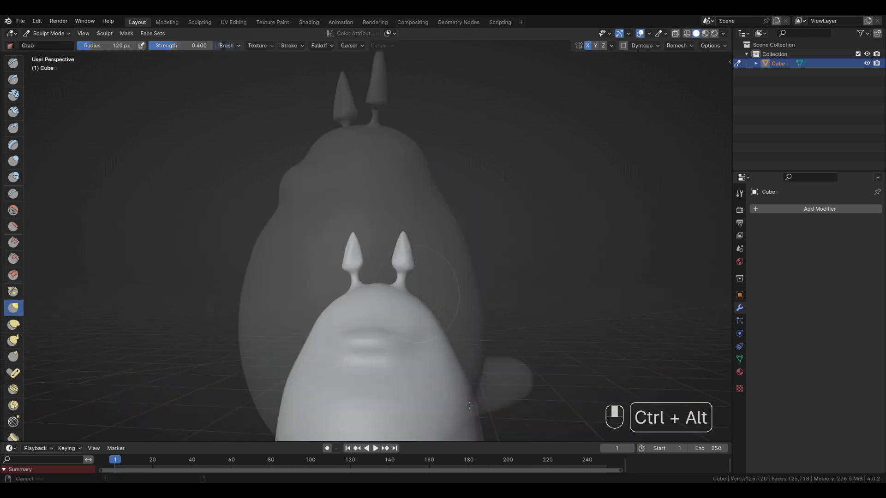
{"action": "left_click_drag", "start_coordinate": [418, 300], "coordinate": [432, 316]}
Step: Invert the mask on the Totoro body and pull out both arms with the Snake Hook brush at 139 px radius
{"action": "scroll", "coordinate": [433, 316], "scroll_direction": "down", "scroll_amount": 7}
{"action": "middle_click_drag", "start_coordinate": [434, 317], "coordinate": [441, 325]}
{"action": "key", "text": "ctrl+i"}
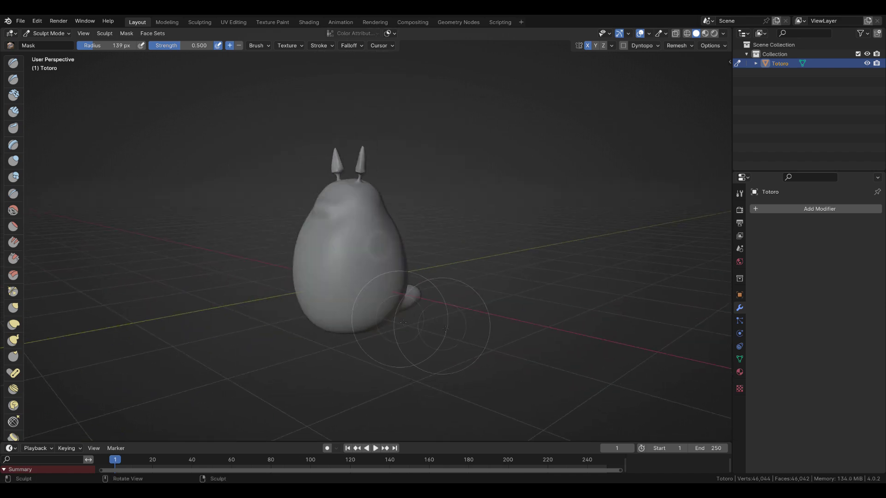
{"action": "middle_click_drag", "start_coordinate": [371, 296], "coordinate": [379, 257]}
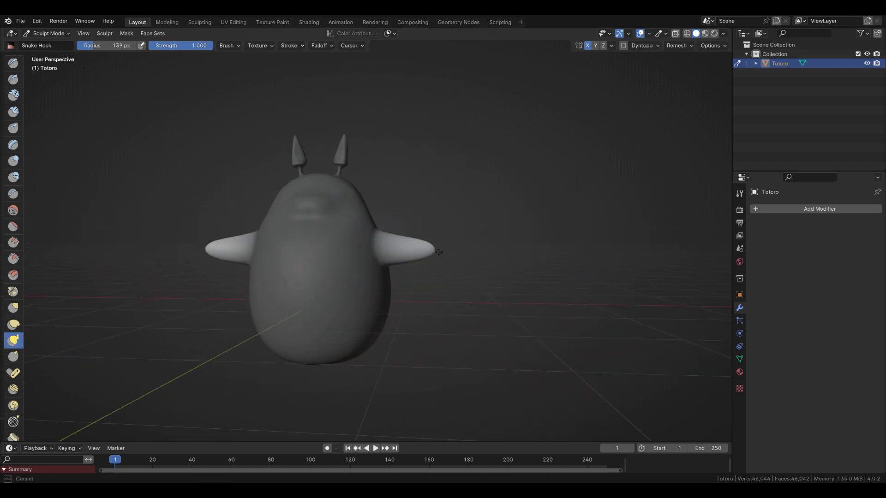
{"action": "middle_click_drag", "start_coordinate": [386, 292], "coordinate": [399, 288]}
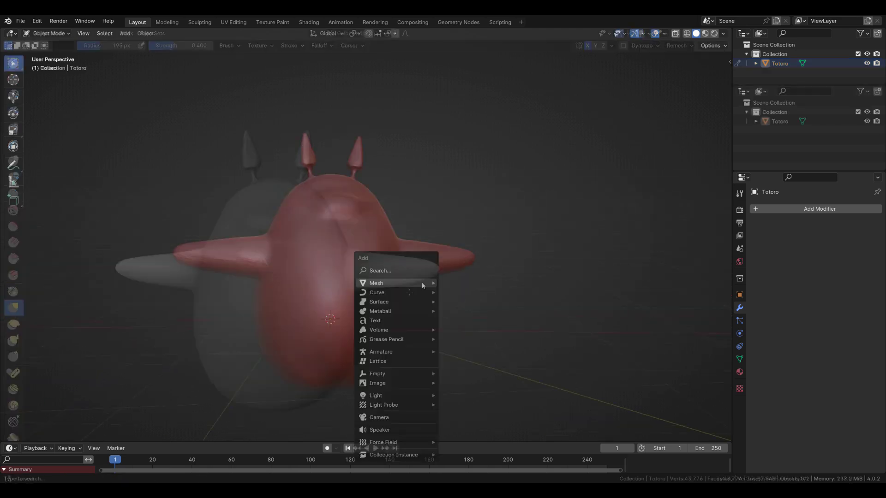
Step: Add a UV sphere to the scene for the eyes
{"action": "mouse_move", "coordinate": [421, 282]}
{"action": "left_click", "coordinate": [499, 312]}
{"action": "scroll", "coordinate": [502, 344], "scroll_direction": "down", "scroll_amount": 2}
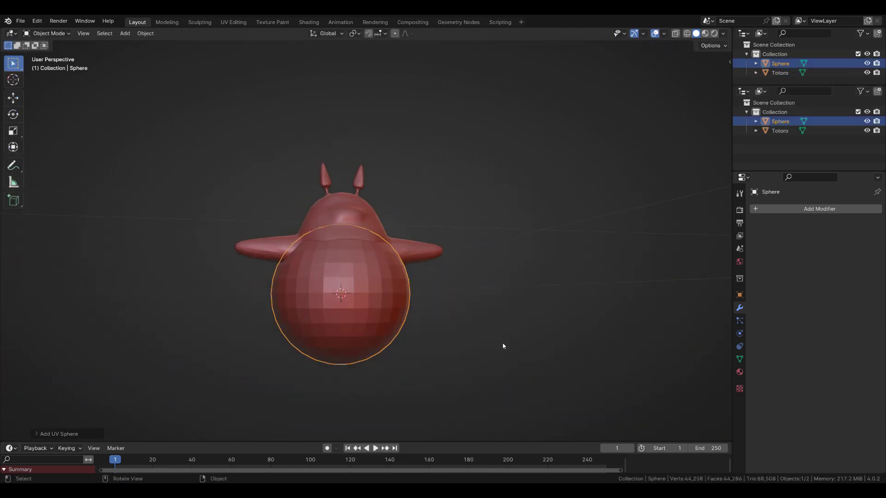
Step: In Edit Mode, rotate the sphere's mesh 90° about Y and 90° about X
{"action": "key", "text": "Tab"}
{"action": "type", "text": "ry90"}
{"action": "key", "text": "Return"}
{"action": "key", "text": "r"}
{"action": "key", "text": "x"}
{"action": "key", "text": "9"}
{"action": "key", "text": "0"}
{"action": "key", "text": "Return"}
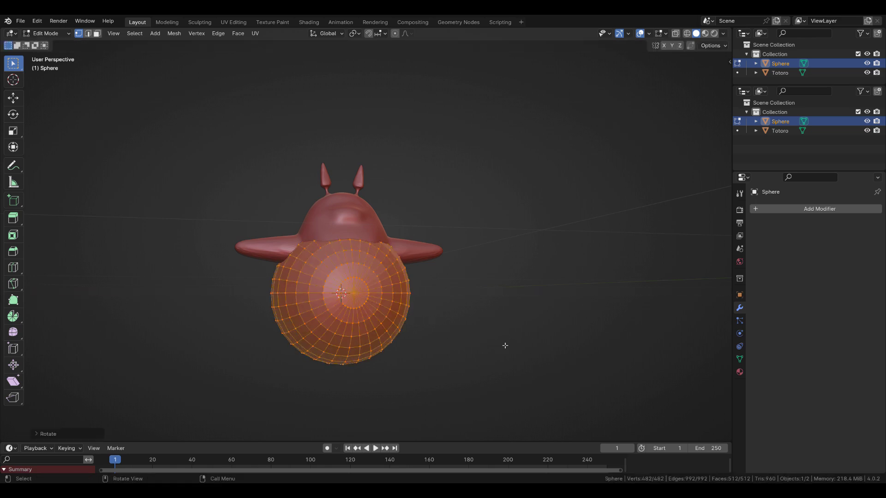
Step: Shrink the sphere and place it in front view at one eye position on Totoro's head
{"action": "key", "text": "KP_1"}
{"action": "key", "text": "shift+z"}
{"action": "key", "text": "g"}
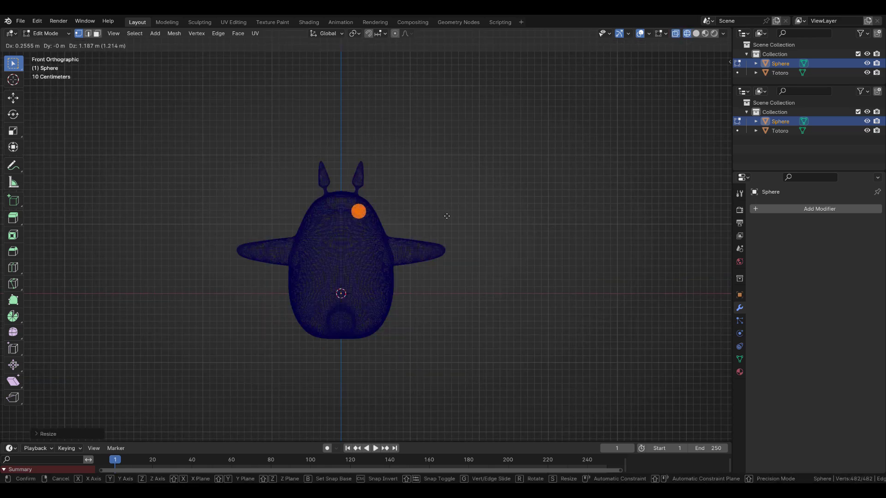
{"action": "left_click", "coordinate": [445, 213]}
{"action": "scroll", "coordinate": [445, 201], "scroll_direction": "up", "scroll_amount": 5}
{"action": "middle_click_drag", "start_coordinate": [446, 201], "coordinate": [323, 225]}
Step: Add a Mirror modifier on the X axis to the eye sphere and move the mesh onto the face surface
{"action": "double_click", "coordinate": [784, 209]}
{"action": "left_click", "coordinate": [784, 235]}
{"action": "scroll", "coordinate": [433, 221], "scroll_direction": "down", "scroll_amount": 2}
{"action": "key", "text": "g"}
{"action": "left_click", "coordinate": [272, 213]}
{"action": "middle_click_drag", "start_coordinate": [272, 212], "coordinate": [450, 240]}
{"action": "key", "text": "shift+z"}
{"action": "scroll", "coordinate": [450, 240], "scroll_direction": "up", "scroll_amount": 2}
{"action": "key", "text": "KP_1"}
Step: Scale the eye mesh along Y and rotate it about Z and X to fit the face
{"action": "scroll", "coordinate": [496, 246], "scroll_direction": "up", "scroll_amount": 3}
{"action": "scroll", "coordinate": [496, 246], "scroll_direction": "down", "scroll_amount": 3}
{"action": "mouse_move", "coordinate": [504, 247]}
{"action": "middle_mouse_down"}
{"action": "mouse_move", "coordinate": [426, 258]}
{"action": "mouse_move", "coordinate": [463, 269]}
{"action": "mouse_move", "coordinate": [455, 328]}
{"action": "mouse_move", "coordinate": [477, 266]}
{"action": "mouse_move", "coordinate": [310, 423]}
{"action": "mouse_move", "coordinate": [494, 376]}
{"action": "mouse_move", "coordinate": [354, 282]}
{"action": "mouse_move", "coordinate": [440, 294]}
{"action": "mouse_move", "coordinate": [407, 286]}
{"action": "middle_mouse_up"}
{"action": "key", "text": "s"}
{"action": "key", "text": "y"}
{"action": "left_click", "coordinate": [545, 263]}
{"action": "key", "text": "r"}
{"action": "key", "text": "z"}
{"action": "left_click", "coordinate": [482, 331]}
{"action": "key", "text": "r"}
{"action": "key", "text": "x"}
{"action": "left_click", "coordinate": [341, 286]}
{"action": "key", "text": "Tab"}
{"action": "scroll", "coordinate": [440, 295], "scroll_direction": "up", "scroll_amount": 2}
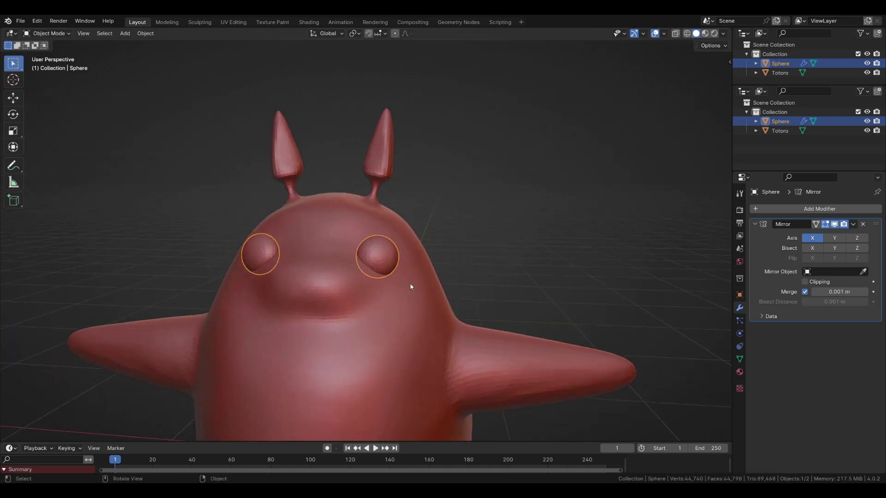
Step: In rendered viewport shading, add a point light and move it beside the character
{"action": "scroll", "coordinate": [408, 286], "scroll_direction": "up", "scroll_amount": 1}
{"action": "left_click", "coordinate": [714, 33]}
{"action": "scroll", "coordinate": [524, 261], "scroll_direction": "down", "scroll_amount": 8}
{"action": "key", "text": "shift+a"}
{"action": "left_click", "coordinate": [546, 373]}
{"action": "middle_click_drag", "start_coordinate": [546, 373], "coordinate": [491, 314]}
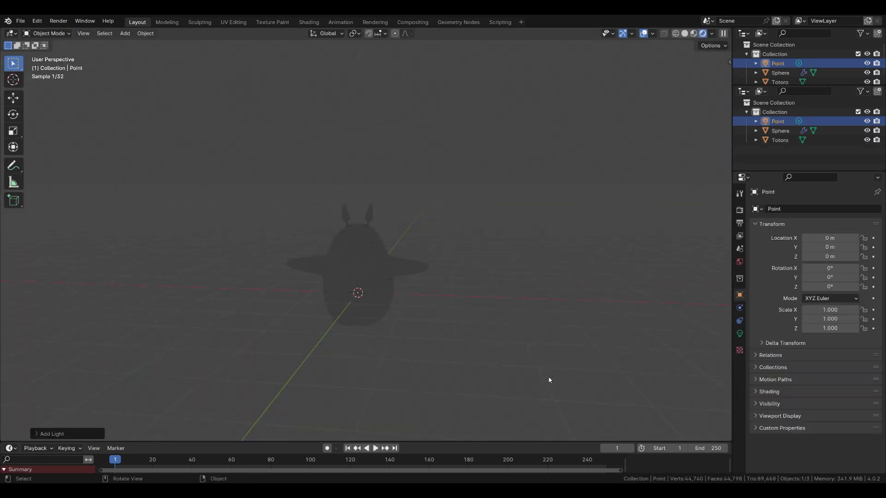
{"action": "key", "text": "g"}
{"action": "left_click", "coordinate": [469, 231]}
{"action": "key", "text": "g"}
{"action": "left_click", "coordinate": [448, 231]}
Step: Set the point light's radius to 0.93 m and its power to 162.9 W, and reposition the light
{"action": "left_click", "coordinate": [740, 333]}
{"action": "left_click_drag", "start_coordinate": [835, 285], "coordinate": [854, 285]}
{"action": "left_click_drag", "start_coordinate": [834, 272], "coordinate": [863, 272]}
{"action": "key", "text": "g"}
{"action": "left_click", "coordinate": [471, 174]}
Step: Duplicate the point light twice and spread the copies around the character
{"action": "key", "text": "shift+d"}
{"action": "left_click", "coordinate": [648, 146]}
{"action": "middle_click_drag", "start_coordinate": [486, 169], "coordinate": [493, 215]}
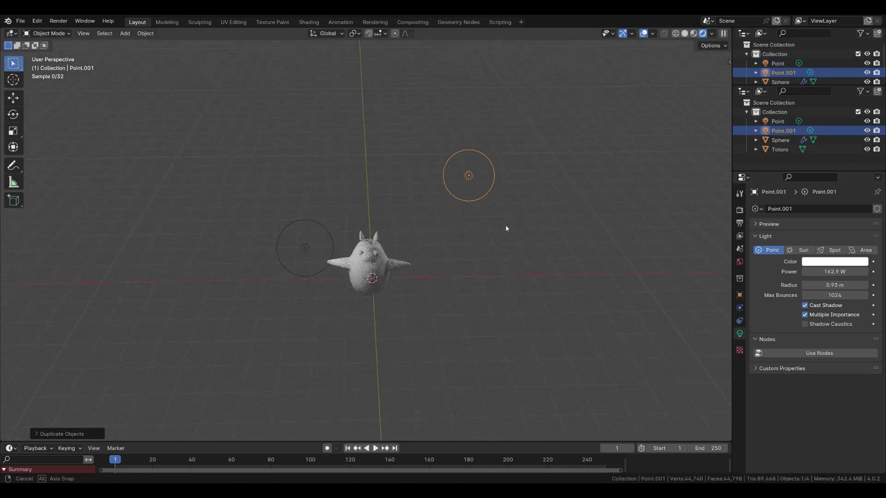
{"action": "key", "text": "shift+d"}
{"action": "left_click", "coordinate": [572, 400]}
Step: Select the eye sphere and open its material settings
{"action": "scroll", "coordinate": [443, 360], "scroll_direction": "up", "scroll_amount": 4}
{"action": "middle_click_drag", "start_coordinate": [439, 360], "coordinate": [433, 298]}
{"action": "left_click", "coordinate": [433, 298]}
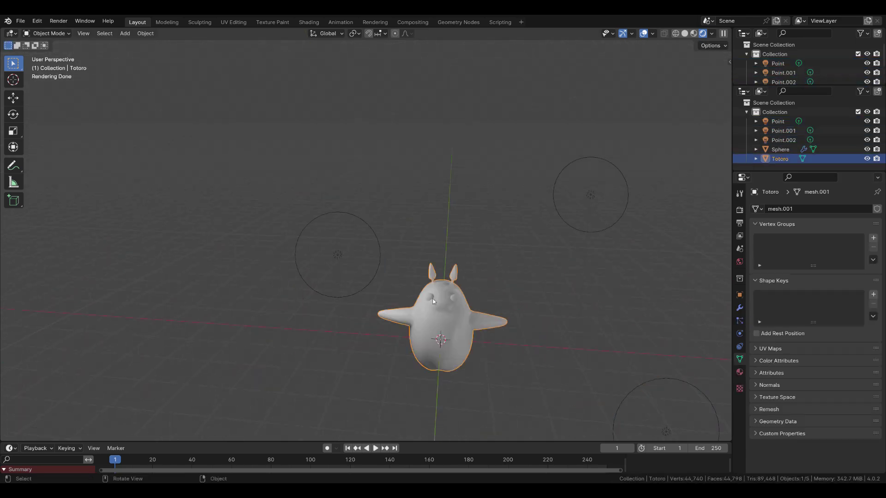
{"action": "scroll", "coordinate": [433, 296], "scroll_direction": "up", "scroll_amount": 8}
{"action": "scroll", "coordinate": [433, 295], "scroll_direction": "up", "scroll_amount": 1}
{"action": "left_click", "coordinate": [419, 129]}
{"action": "scroll", "coordinate": [419, 129], "scroll_direction": "down", "scroll_amount": 2}
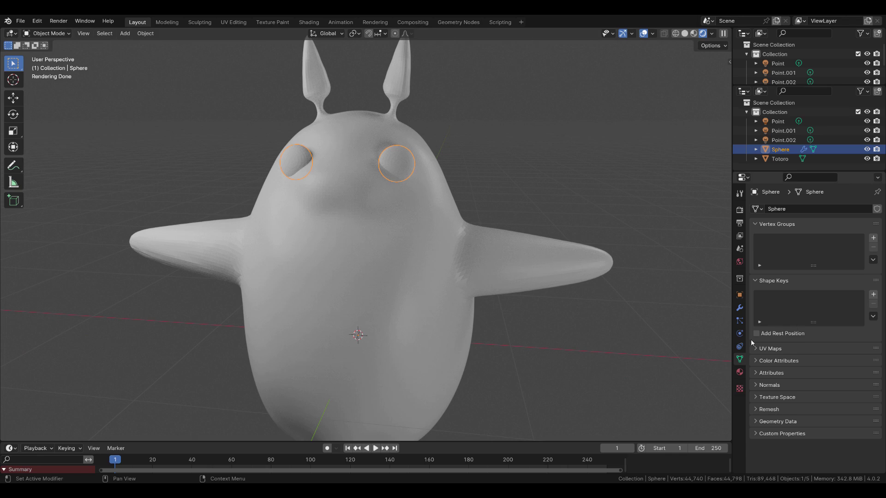
{"action": "left_click", "coordinate": [739, 372]}
Step: Grow the selection twice from the eye's centre vertex and assign the Black material to it as the pupil
{"action": "scroll", "coordinate": [397, 196], "scroll_direction": "up", "scroll_amount": 2}
{"action": "key", "text": "Tab"}
{"action": "middle_click_drag", "start_coordinate": [397, 196], "coordinate": [391, 268], "text": "shift"}
{"action": "left_click", "coordinate": [408, 208]}
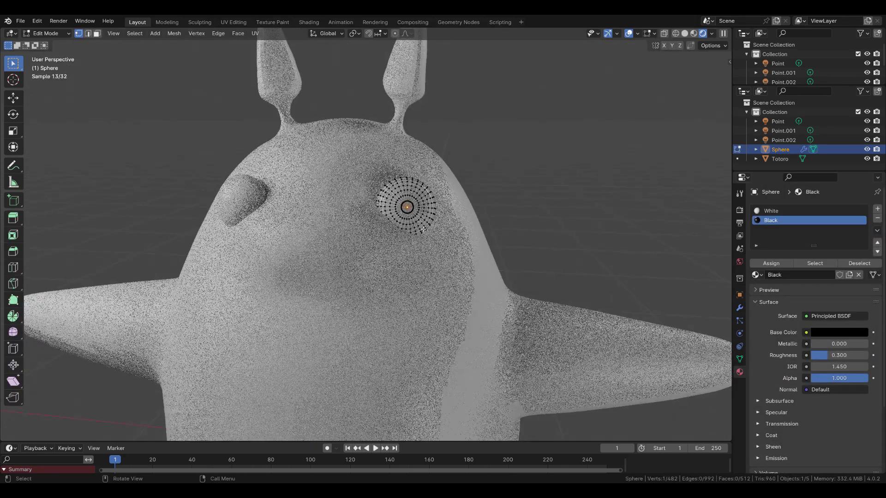
{"action": "key", "text": "ctrl+KP_Add"}
{"action": "key", "text": "ctrl+KP_Add"}
{"action": "left_click", "coordinate": [790, 265]}
{"action": "key", "text": "Tab"}
{"action": "scroll", "coordinate": [461, 203], "scroll_direction": "up", "scroll_amount": 1}
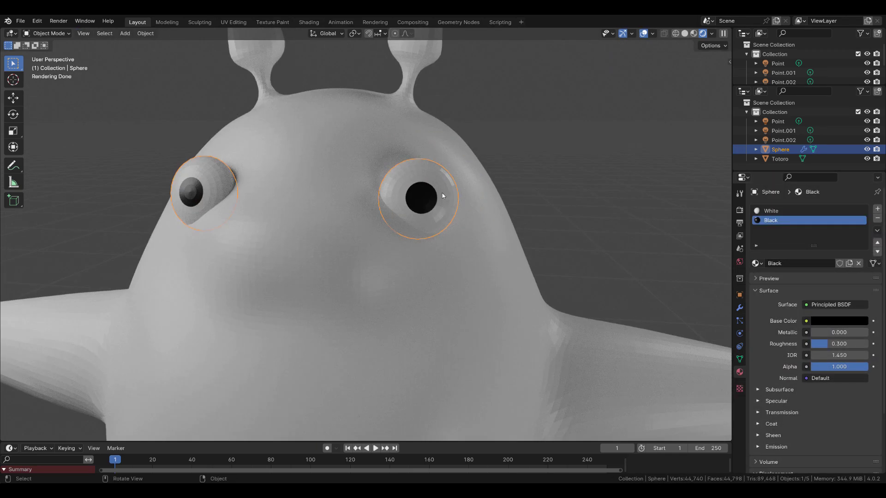
Step: Resize the selected pupil area of the eye in Edit Mode
{"action": "key", "text": "Tab"}
{"action": "key", "text": "s"}
{"action": "left_click", "coordinate": [497, 150]}
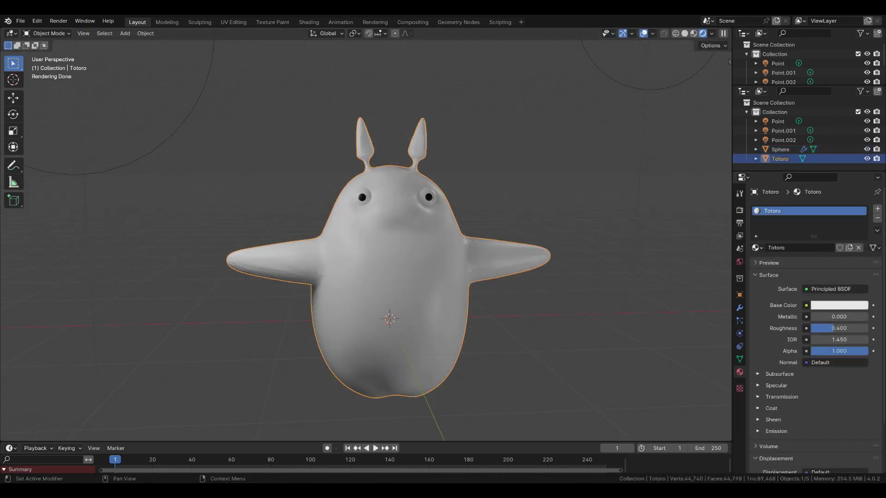
Step: Darken the Totoro material's base color to a medium grey
{"action": "left_click", "coordinate": [839, 306]}
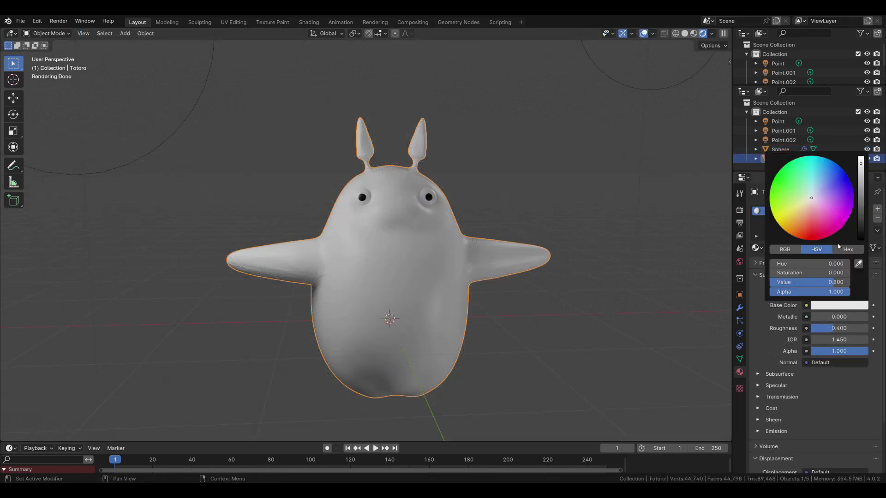
{"action": "left_click_drag", "start_coordinate": [860, 217], "coordinate": [861, 183]}
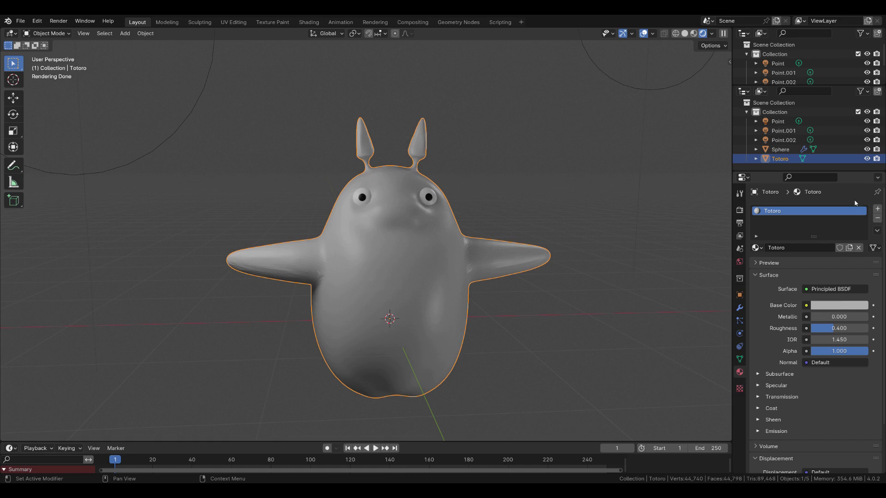
{"action": "left_click", "coordinate": [840, 306]}
{"action": "left_click", "coordinate": [861, 194]}
{"action": "left_click", "coordinate": [593, 333]}
{"action": "middle_click_drag", "start_coordinate": [593, 333], "coordinate": [550, 323]}
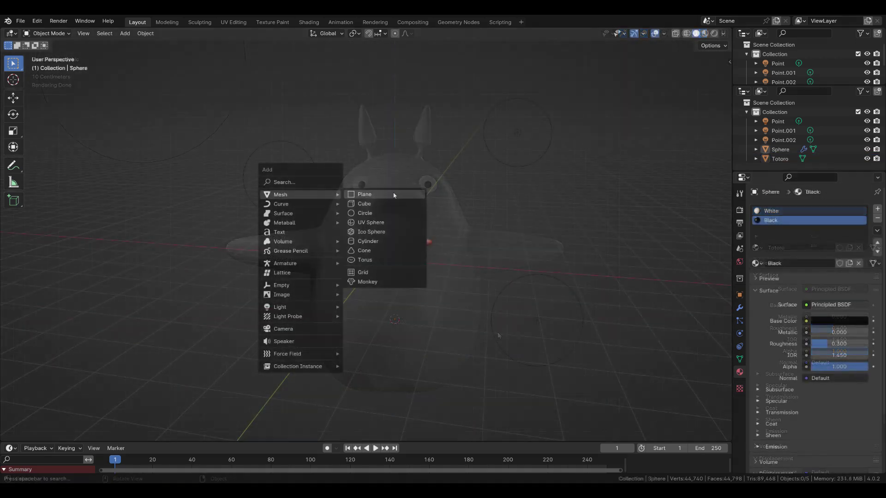
Step: Add a cube, smooth it with a Subdivision modifier and move it out in front of the character
{"action": "left_click", "coordinate": [372, 204]}
{"action": "key", "text": "g"}
{"action": "key", "text": "x"}
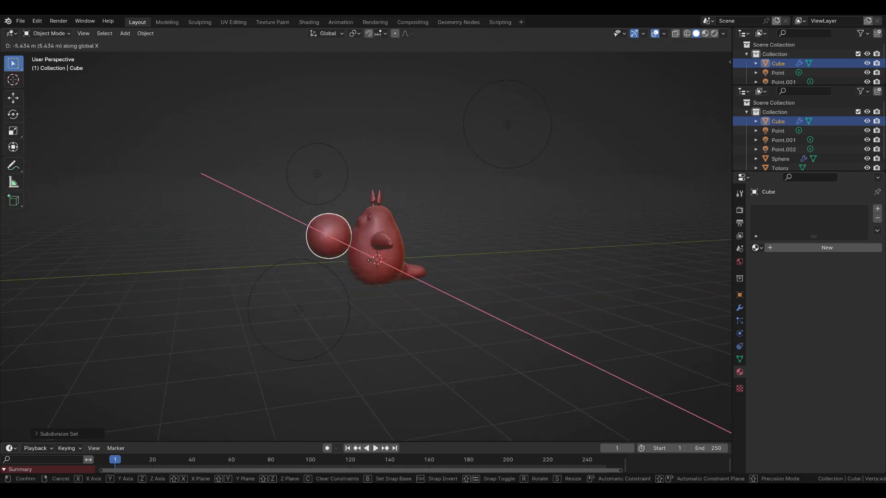
{"action": "left_click", "coordinate": [376, 263]}
{"action": "middle_click_drag", "start_coordinate": [377, 263], "coordinate": [383, 266]}
Step: Apply the cube's Subdivision modifier
{"action": "left_click", "coordinate": [740, 308]}
{"action": "key", "text": "ctrl+a"}
{"action": "scroll", "coordinate": [281, 287], "scroll_direction": "up", "scroll_amount": 2}
{"action": "middle_click_drag", "start_coordinate": [282, 287], "coordinate": [449, 276], "text": "shift"}
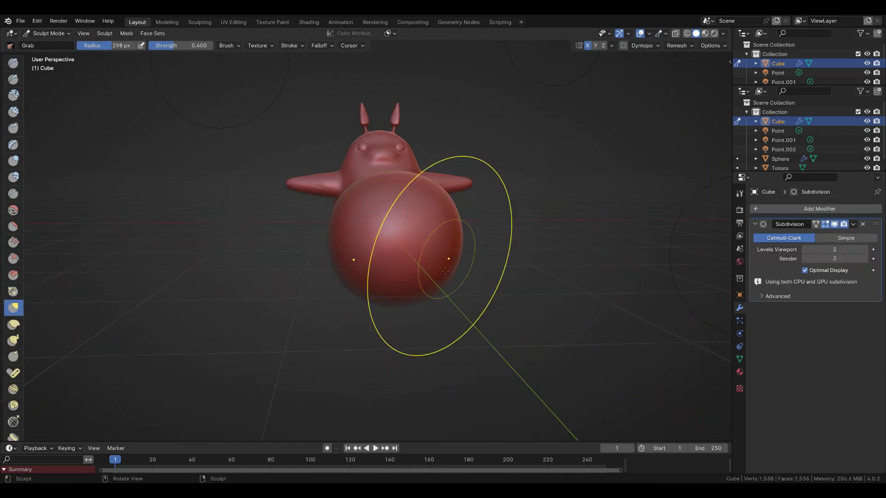
Step: Stretch the rounded cube into a wide, flattened nose shape with the Grab brush at 298 px radius
{"action": "left_click_drag", "start_coordinate": [391, 299], "coordinate": [391, 275]}
{"action": "mouse_move", "coordinate": [392, 275]}
{"action": "middle_mouse_down"}
{"action": "mouse_move", "coordinate": [335, 285]}
{"action": "mouse_move", "coordinate": [380, 266]}
{"action": "mouse_move", "coordinate": [422, 207]}
{"action": "middle_mouse_up"}
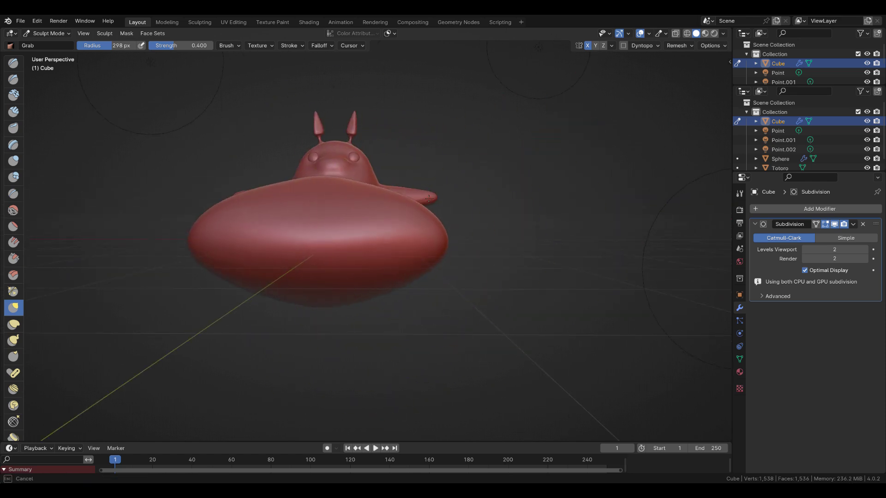
{"action": "middle_click_drag", "start_coordinate": [363, 181], "coordinate": [300, 336]}
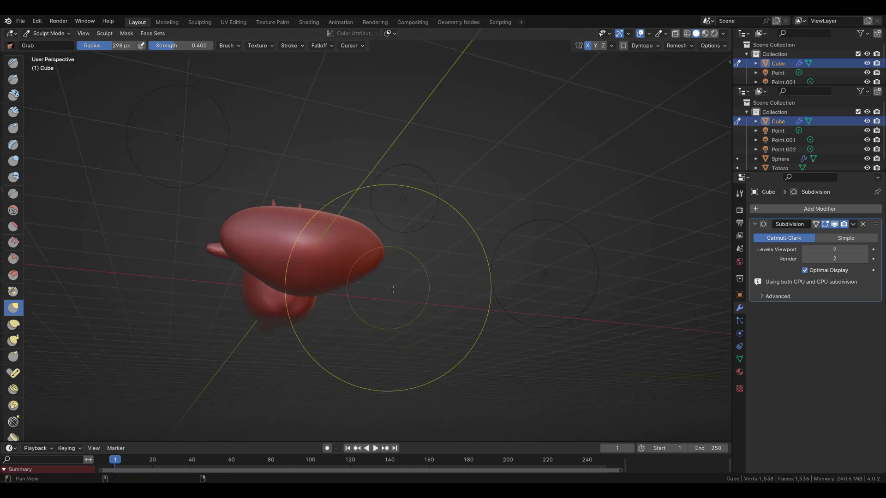
Step: Carve two symmetrical nostrils into the underside of the nose with the inverted Draw brush at 0.500 strength
{"action": "middle_click_drag", "start_coordinate": [384, 301], "coordinate": [396, 292]}
{"action": "middle_click_drag", "start_coordinate": [395, 293], "coordinate": [443, 263]}
{"action": "left_click_drag", "start_coordinate": [454, 297], "coordinate": [451, 309], "text": "ctrl"}
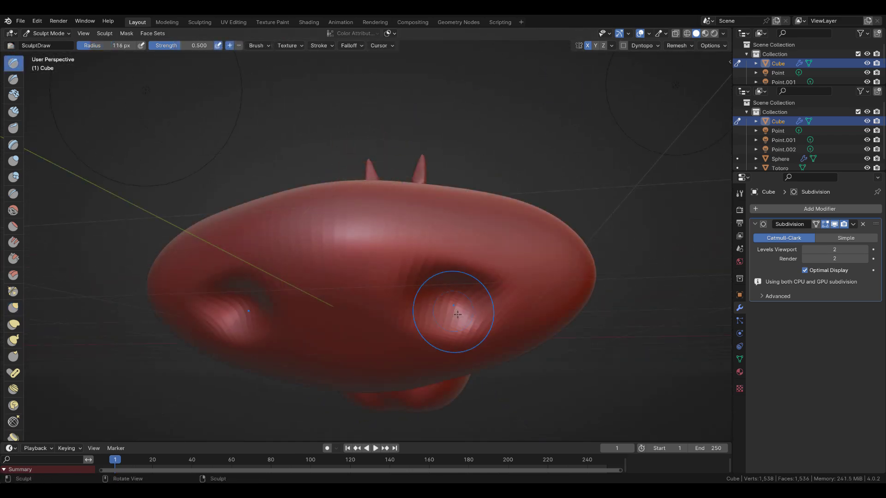
{"action": "middle_click_drag", "start_coordinate": [470, 301], "coordinate": [428, 327]}
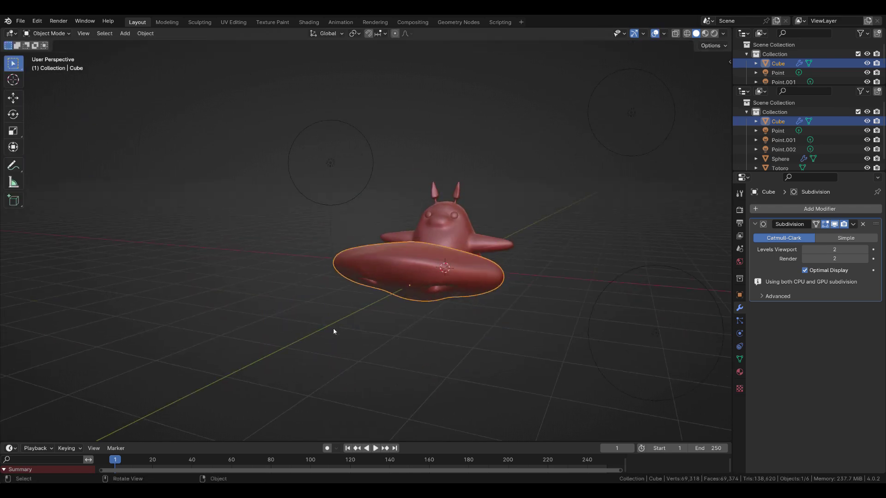
Step: Scale the nose mesh down by a factor of 0.1 in Edit Mode
{"action": "key", "text": "Tab"}
{"action": "type", "text": "s.1"}
{"action": "key", "text": "Return"}
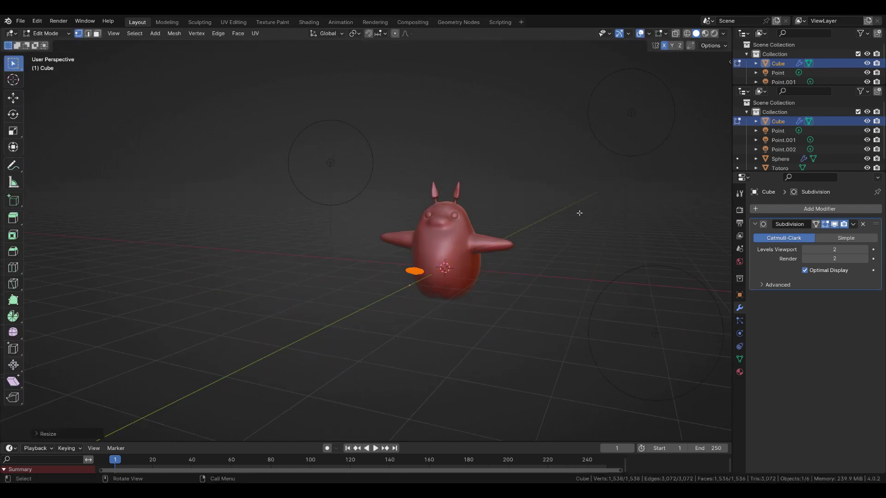
Step: Move the nose onto the face between the eyes using the side view and adjust its scale in front view
{"action": "key", "text": "KP_3"}
{"action": "key", "text": "g"}
{"action": "left_click", "coordinate": [720, 221]}
{"action": "key", "text": "KP_1"}
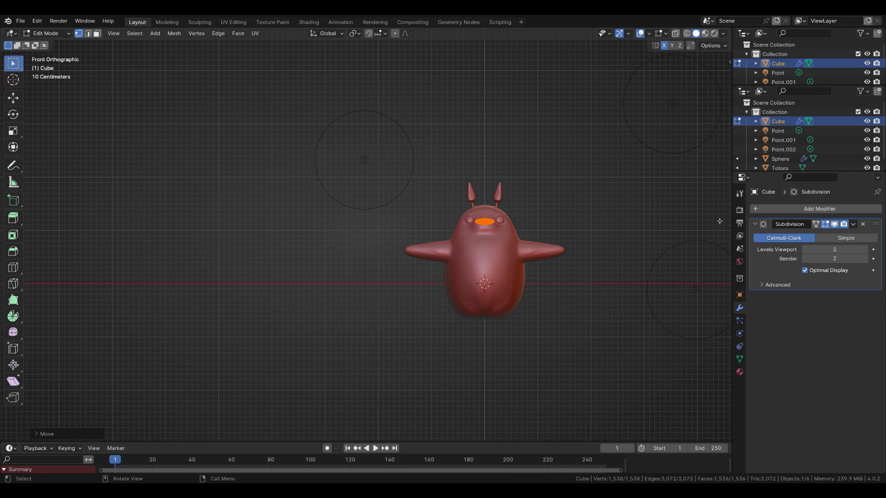
{"action": "scroll", "coordinate": [461, 230], "scroll_direction": "up", "scroll_amount": 6}
{"action": "key", "text": "s"}
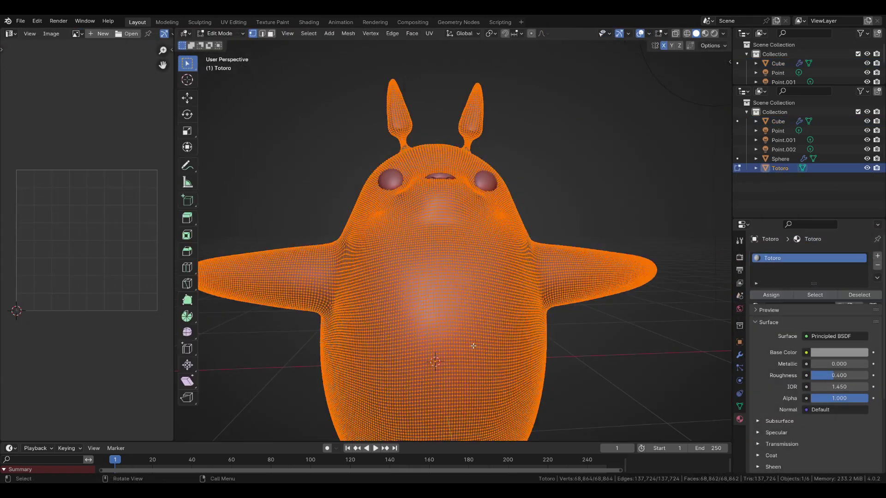
Step: Select Totoro's vertical centre edge loop plus horizontal loops across the upper and lower body and mark them as seams
{"action": "middle_click_drag", "start_coordinate": [444, 322], "coordinate": [444, 271]}
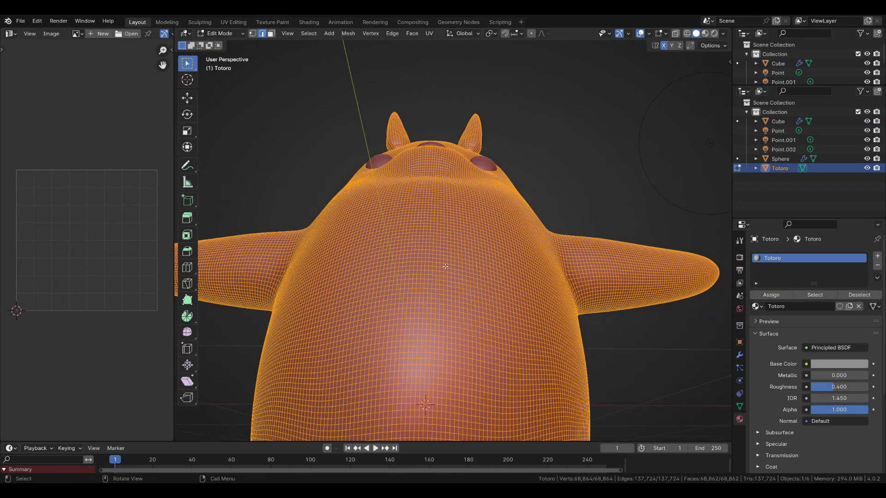
{"action": "key", "text": "KP_1"}
{"action": "scroll", "coordinate": [443, 268], "scroll_direction": "up", "scroll_amount": 2}
{"action": "left_click", "coordinate": [401, 130], "text": "alt"}
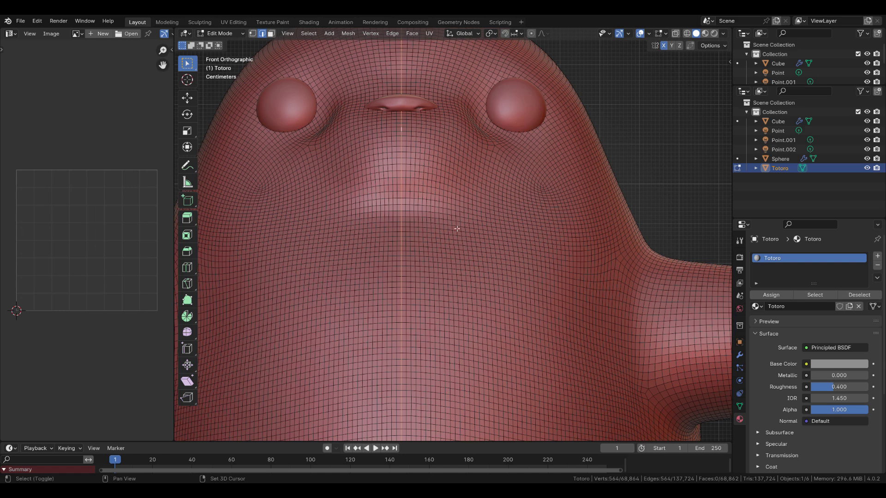
{"action": "left_click", "coordinate": [456, 228], "text": "alt+shift"}
{"action": "scroll", "coordinate": [457, 228], "scroll_direction": "down", "scroll_amount": 4}
{"action": "scroll", "coordinate": [488, 234], "scroll_direction": "up", "scroll_amount": 5}
{"action": "middle_click_drag", "start_coordinate": [467, 341], "coordinate": [463, 263], "text": "shift"}
{"action": "left_click", "coordinate": [488, 213], "text": "alt+shift"}
{"action": "scroll", "coordinate": [488, 213], "scroll_direction": "down", "scroll_amount": 6}
{"action": "key", "text": "ctrl+e"}
{"action": "left_click", "coordinate": [591, 391]}
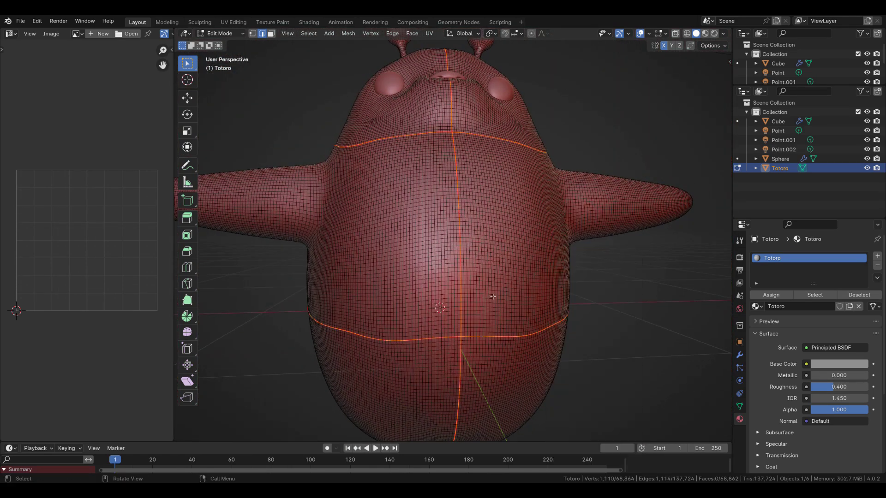
Step: Select Totoro's entire mesh and unwrap it along the marked seams with a margin of 0.1
{"action": "key", "text": "u"}
{"action": "left_click", "coordinate": [494, 294]}
{"action": "scroll", "coordinate": [493, 295], "scroll_direction": "down", "scroll_amount": 3}
{"action": "key", "text": "a"}
{"action": "key", "text": "u"}
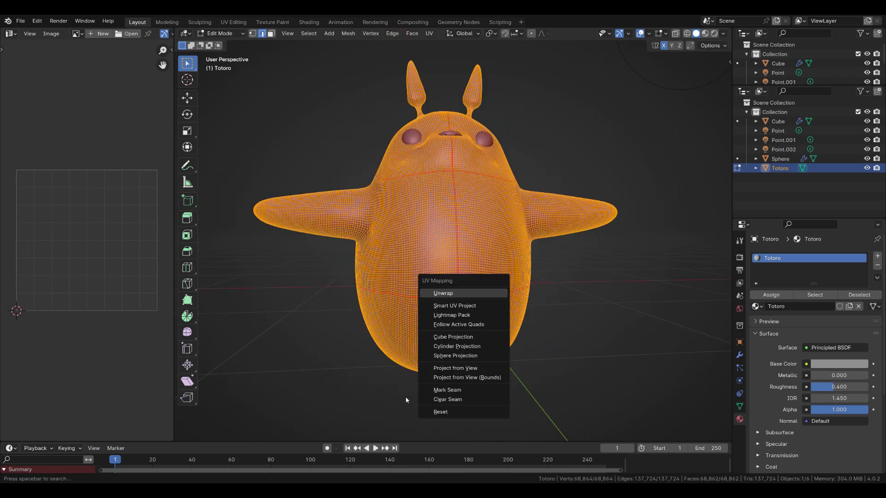
{"action": "key", "text": "Return"}
{"action": "left_click", "coordinate": [273, 431]}
{"action": "type", "text": ".1"}
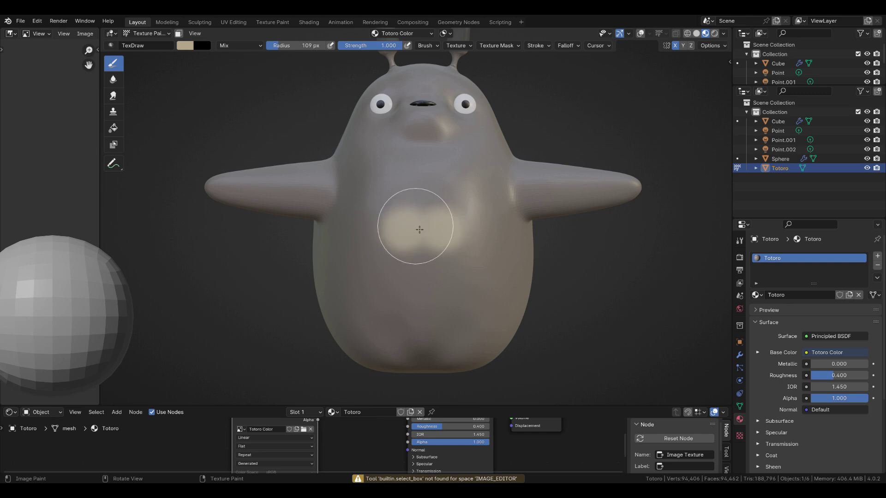
Step: Change the TexDraw brush's falloff curve and paint a large beige belly area on the front of Totoro's body
{"action": "left_click", "coordinate": [567, 45]}
{"action": "left_click", "coordinate": [555, 62]}
{"action": "left_click", "coordinate": [550, 118]}
{"action": "left_click_drag", "start_coordinate": [409, 227], "coordinate": [440, 224]}
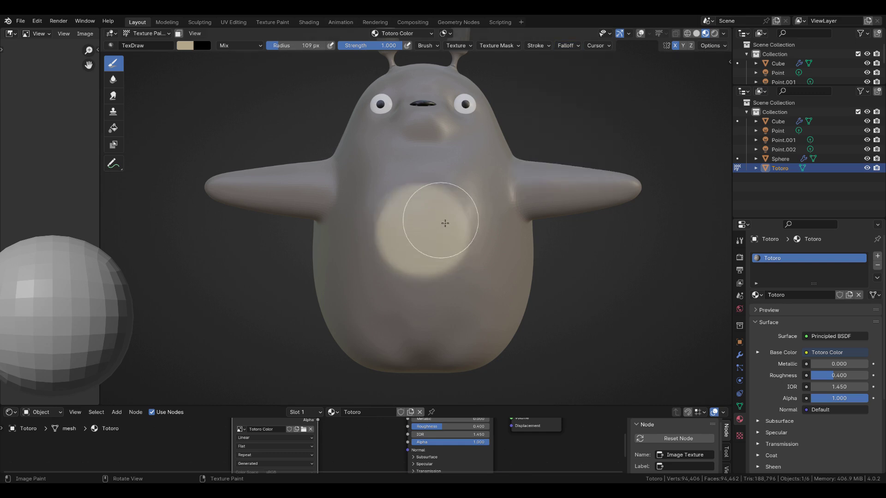
{"action": "left_click_drag", "start_coordinate": [445, 265], "coordinate": [446, 298]}
{"action": "middle_click_drag", "start_coordinate": [446, 298], "coordinate": [433, 171], "text": "ctrl"}
{"action": "mouse_move", "coordinate": [430, 169]}
{"action": "left_mouse_down"}
{"action": "mouse_move", "coordinate": [413, 175]}
{"action": "mouse_move", "coordinate": [350, 300]}
{"action": "left_mouse_up"}
{"action": "mouse_move", "coordinate": [376, 236]}
{"action": "middle_mouse_down", "text": "ctrl"}
{"action": "mouse_move", "coordinate": [382, 271]}
{"action": "mouse_move", "coordinate": [379, 245]}
{"action": "middle_mouse_up", "text": "ctrl"}
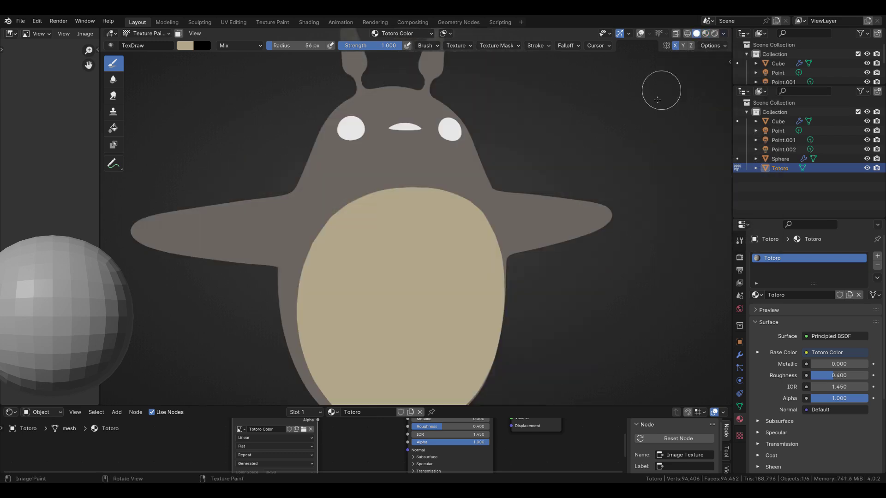
Step: Pick the grey-brown body colour and paint symmetrical arch-shaped marks on the upper belly
{"action": "middle_click_drag", "start_coordinate": [369, 185], "coordinate": [286, 91]}
{"action": "left_click", "coordinate": [183, 49]}
{"action": "left_click", "coordinate": [271, 163]}
{"action": "left_click", "coordinate": [289, 185]}
{"action": "mouse_move", "coordinate": [450, 240]}
{"action": "middle_mouse_down", "text": "alt"}
{"action": "mouse_move", "coordinate": [429, 269]}
{"action": "mouse_move", "coordinate": [441, 217]}
{"action": "mouse_move", "coordinate": [376, 201]}
{"action": "middle_mouse_up", "text": "alt"}
{"action": "middle_click_drag", "start_coordinate": [376, 201], "coordinate": [380, 249], "text": "shift"}
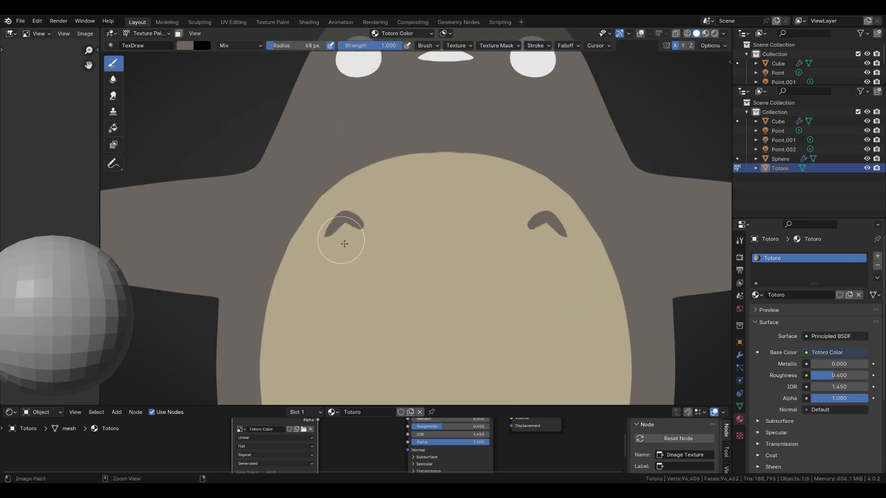
{"action": "scroll", "coordinate": [424, 212], "scroll_direction": "down", "scroll_amount": 2}
{"action": "mouse_move", "coordinate": [391, 215]}
{"action": "left_mouse_down"}
{"action": "mouse_move", "coordinate": [425, 213]}
{"action": "mouse_move", "coordinate": [411, 223]}
{"action": "left_mouse_up"}
{"action": "middle_click_drag", "start_coordinate": [347, 248], "coordinate": [466, 318], "text": "ctrl"}
Step: Return from Texture Paint to Object Mode and preview the painted Totoro in rendered shading
{"action": "middle_click_drag", "start_coordinate": [466, 318], "coordinate": [478, 266]}
{"action": "mouse_move", "coordinate": [478, 265]}
{"action": "middle_mouse_down", "text": "shift"}
{"action": "mouse_move", "coordinate": [447, 272]}
{"action": "mouse_move", "coordinate": [467, 276]}
{"action": "middle_mouse_up", "text": "shift"}
{"action": "middle_click_drag", "start_coordinate": [467, 276], "coordinate": [487, 316], "text": "ctrl"}
{"action": "key", "text": "ctrl+Tab"}
{"action": "left_click", "coordinate": [406, 318]}
{"action": "left_click", "coordinate": [714, 34]}
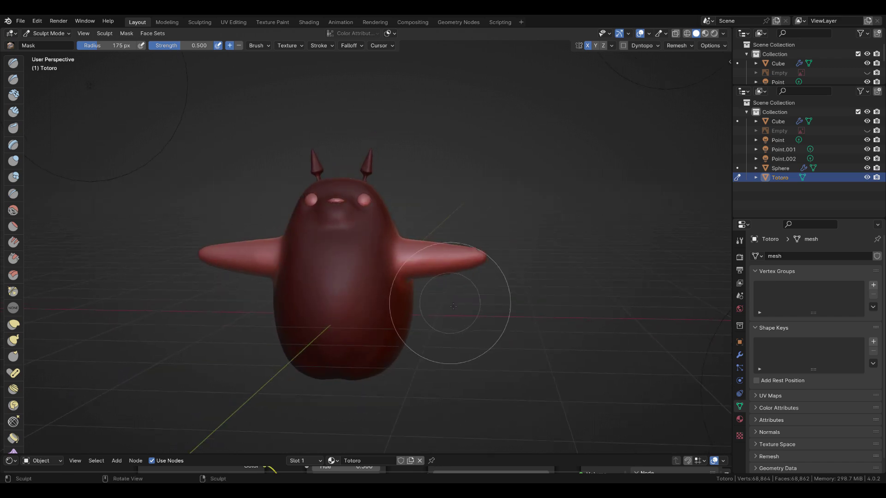
Step: Bend one unmasked arm forward across the chest using the Pose brush with X symmetry off
{"action": "mouse_move", "coordinate": [462, 263]}
{"action": "middle_mouse_down"}
{"action": "mouse_move", "coordinate": [484, 270]}
{"action": "mouse_move", "coordinate": [475, 257]}
{"action": "middle_mouse_up"}
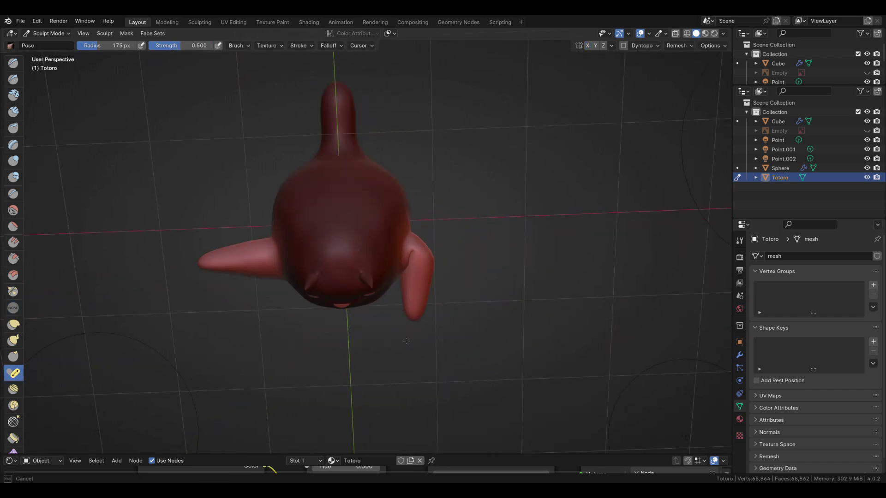
{"action": "mouse_move", "coordinate": [439, 360]}
{"action": "middle_mouse_down"}
{"action": "mouse_move", "coordinate": [470, 269]}
{"action": "mouse_move", "coordinate": [420, 281]}
{"action": "middle_mouse_up"}
{"action": "middle_click_drag", "start_coordinate": [397, 251], "coordinate": [416, 231]}
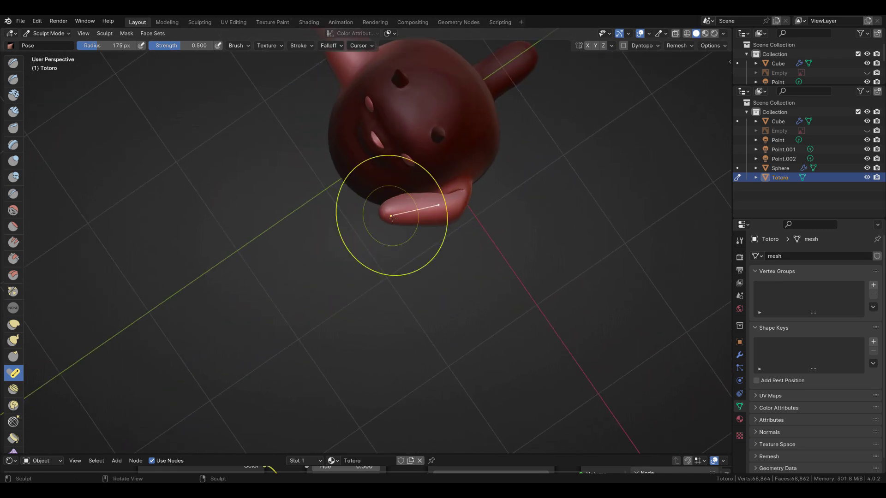
{"action": "left_click_drag", "start_coordinate": [386, 212], "coordinate": [387, 210]}
{"action": "mouse_move", "coordinate": [397, 245]}
{"action": "middle_mouse_down"}
{"action": "mouse_move", "coordinate": [416, 201]}
{"action": "mouse_move", "coordinate": [449, 186]}
{"action": "middle_mouse_up"}
Step: Refine the shape and angle of the bent arm with the Grab brush at 0.400 strength, checking several angles
{"action": "key", "text": "g"}
{"action": "middle_click_drag", "start_coordinate": [454, 236], "coordinate": [461, 218]}
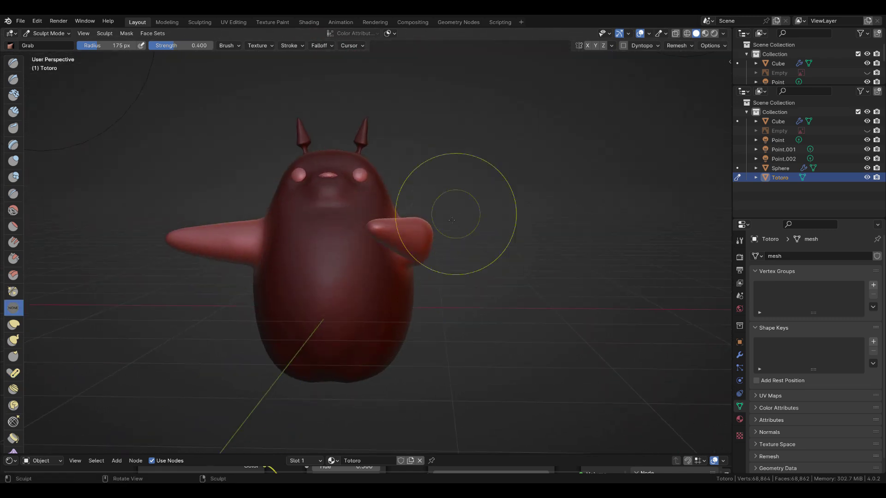
{"action": "middle_click_drag", "start_coordinate": [347, 213], "coordinate": [455, 232]}
{"action": "middle_click_drag", "start_coordinate": [447, 262], "coordinate": [524, 277]}
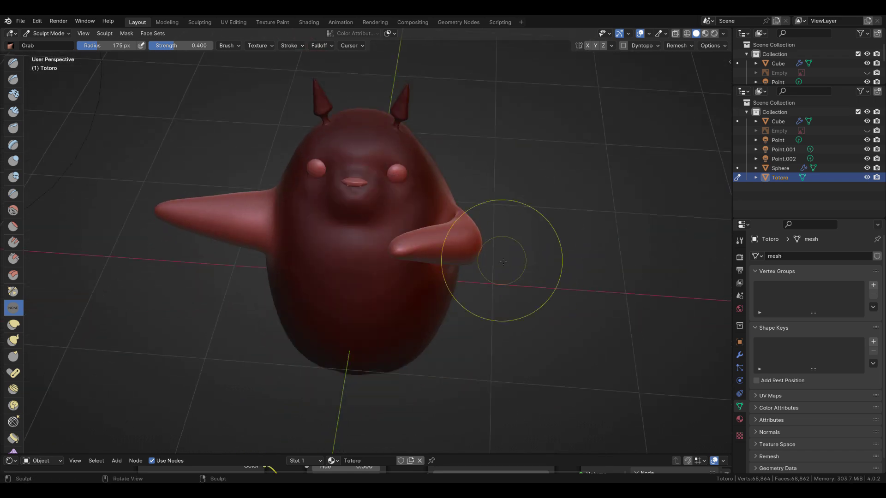
{"action": "middle_click_drag", "start_coordinate": [415, 262], "coordinate": [416, 210]}
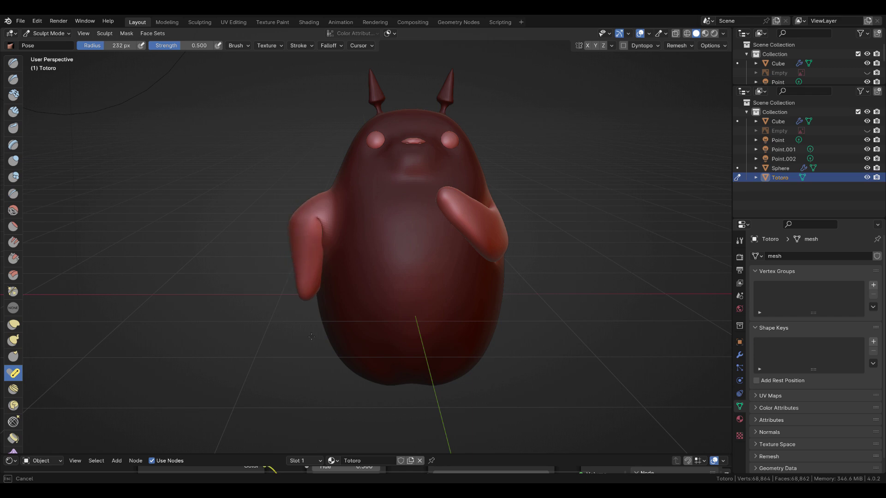
Step: Lower the other arm along the body with the Pose brush and smooth its bend using a 323 px Grab brush
{"action": "mouse_move", "coordinate": [311, 336]}
{"action": "middle_mouse_down"}
{"action": "mouse_move", "coordinate": [295, 322]}
{"action": "mouse_move", "coordinate": [311, 359]}
{"action": "middle_mouse_up"}
{"action": "key", "text": "g"}
{"action": "scroll", "coordinate": [311, 318], "scroll_direction": "up", "scroll_amount": 5}
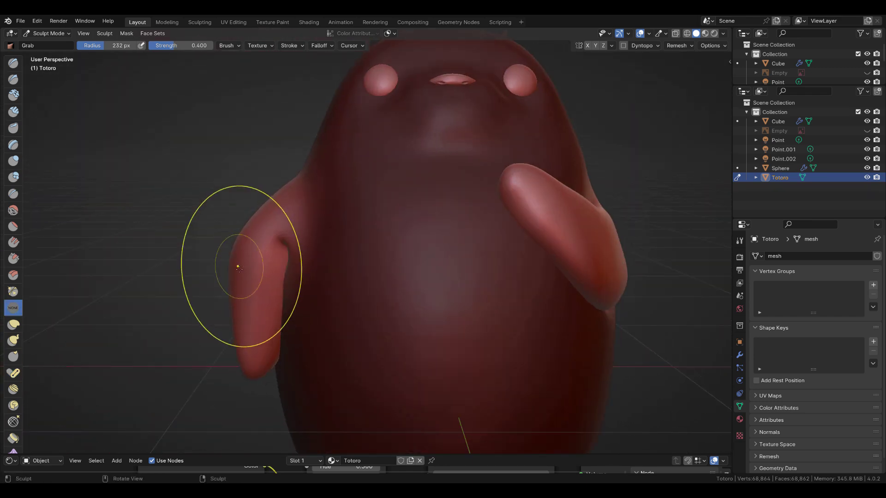
{"action": "key", "text": "f"}
{"action": "left_click", "coordinate": [246, 252]}
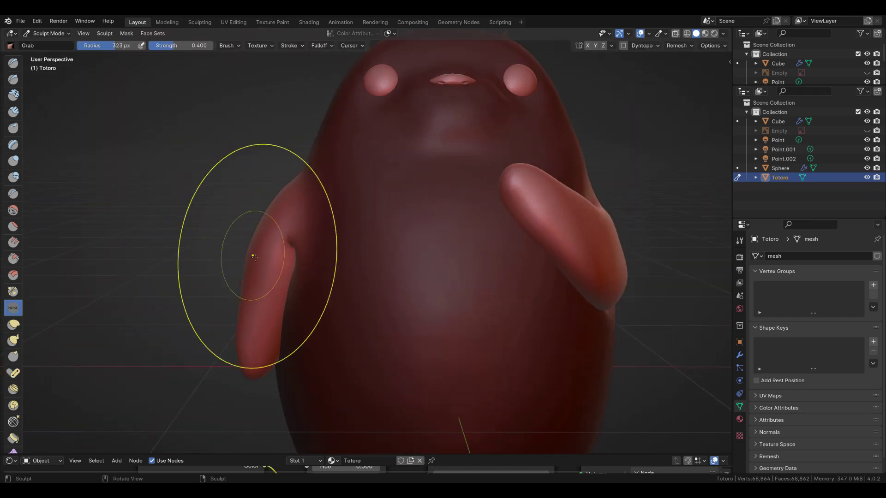
{"action": "middle_click_drag", "start_coordinate": [282, 251], "coordinate": [298, 263], "text": "ctrl"}
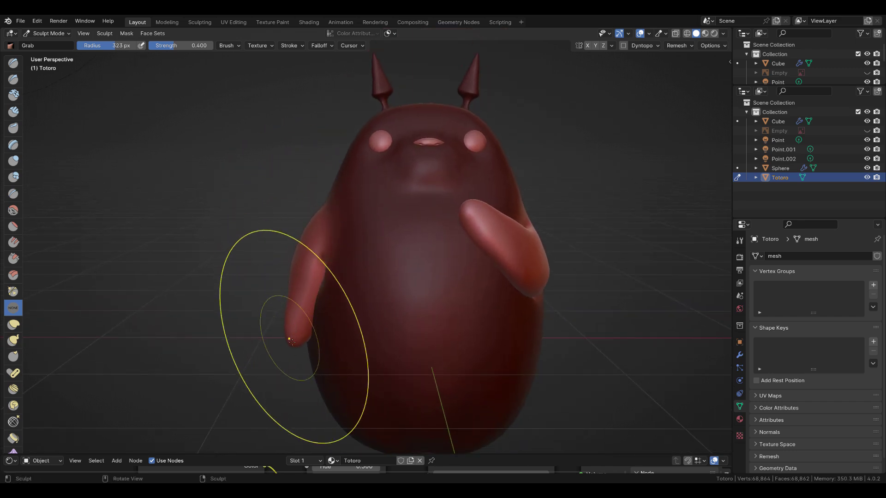
{"action": "mouse_move", "coordinate": [244, 346]}
{"action": "middle_mouse_down"}
{"action": "mouse_move", "coordinate": [349, 356]}
{"action": "mouse_move", "coordinate": [379, 326]}
{"action": "middle_mouse_up"}
{"action": "scroll", "coordinate": [349, 356], "scroll_direction": "up", "scroll_amount": 3}
{"action": "left_click_drag", "start_coordinate": [376, 325], "coordinate": [385, 325]}
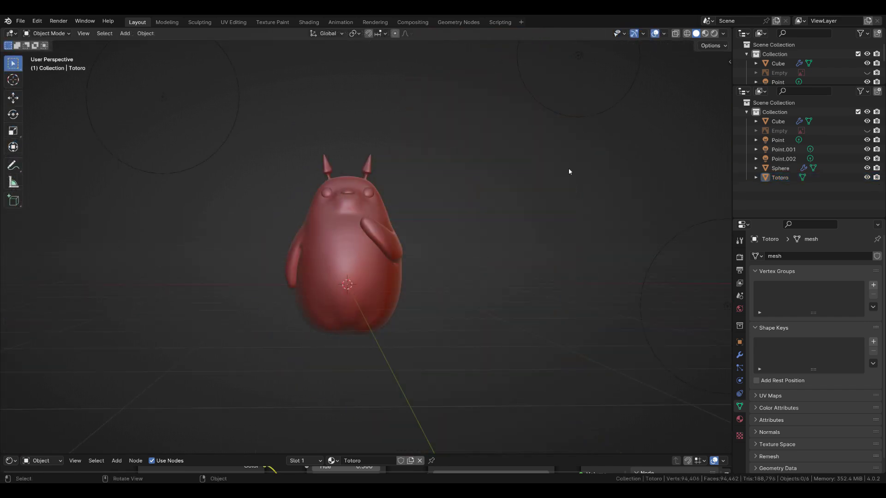
Step: In Material Preview, add a cube mesh and stretch its top about 4.5 m upward along Z with smooth proportional editing
{"action": "left_click", "coordinate": [704, 33]}
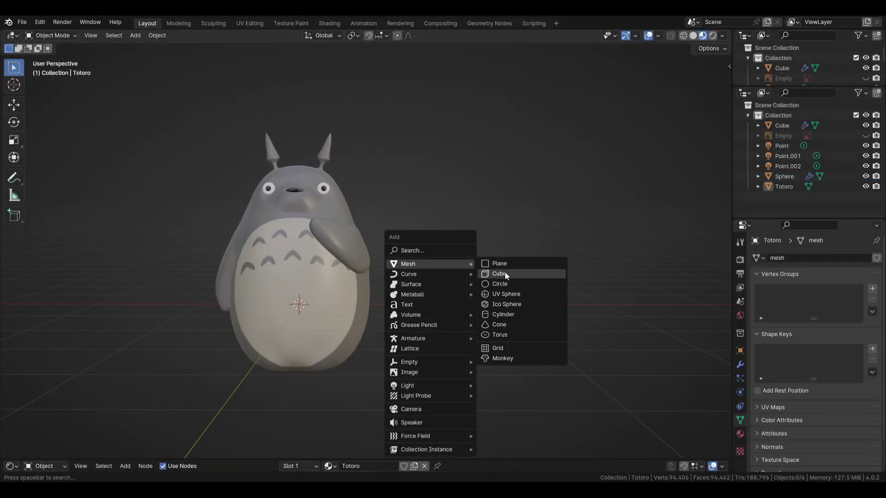
{"action": "left_click", "coordinate": [499, 273]}
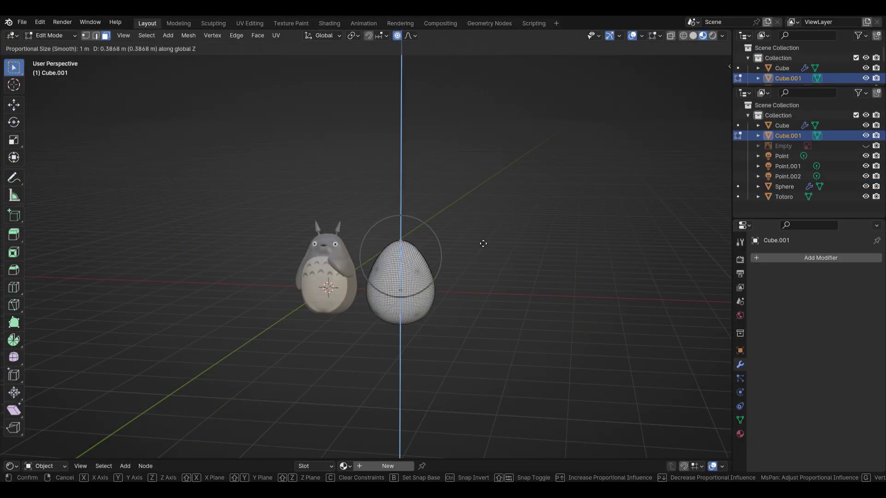
{"action": "scroll", "coordinate": [484, 207], "scroll_direction": "down", "scroll_amount": 7}
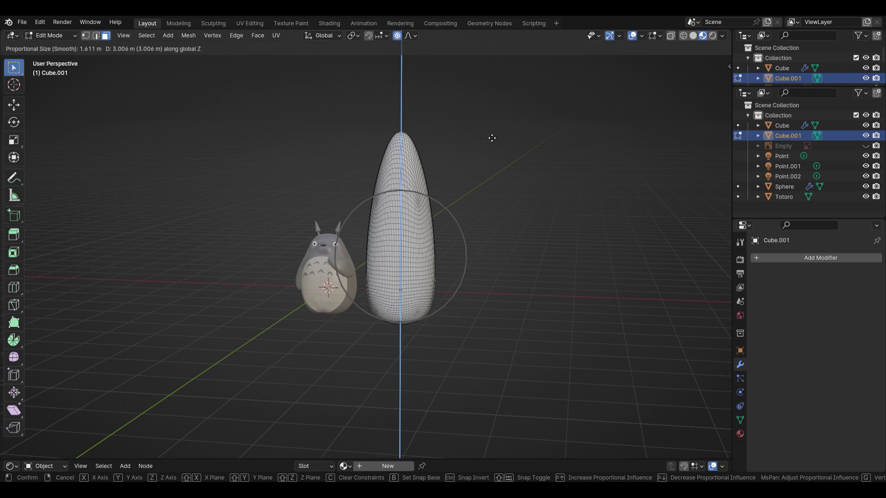
{"action": "scroll", "coordinate": [475, 77], "scroll_direction": "up", "scroll_amount": 1}
{"action": "scroll", "coordinate": [475, 77], "scroll_direction": "down", "scroll_amount": 1}
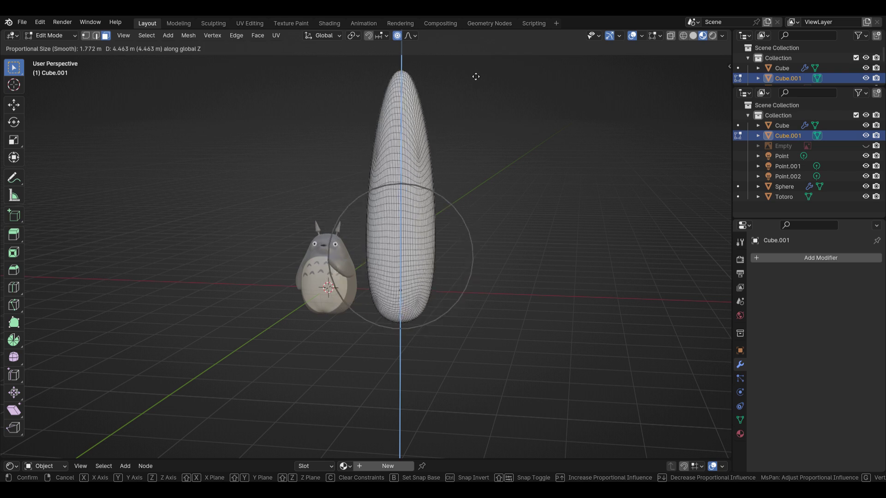
{"action": "scroll", "coordinate": [475, 77], "scroll_direction": "up", "scroll_amount": 1}
{"action": "left_click", "coordinate": [475, 78]}
{"action": "scroll", "coordinate": [461, 165], "scroll_direction": "down", "scroll_amount": 2}
{"action": "middle_click_drag", "start_coordinate": [461, 166], "coordinate": [478, 164]}
{"action": "scroll", "coordinate": [494, 156], "scroll_direction": "up", "scroll_amount": 3}
Step: Select the whole stretched mesh, scale it by 0.1 and move it close to Totoro's raised hand
{"action": "type", "text": "a"}
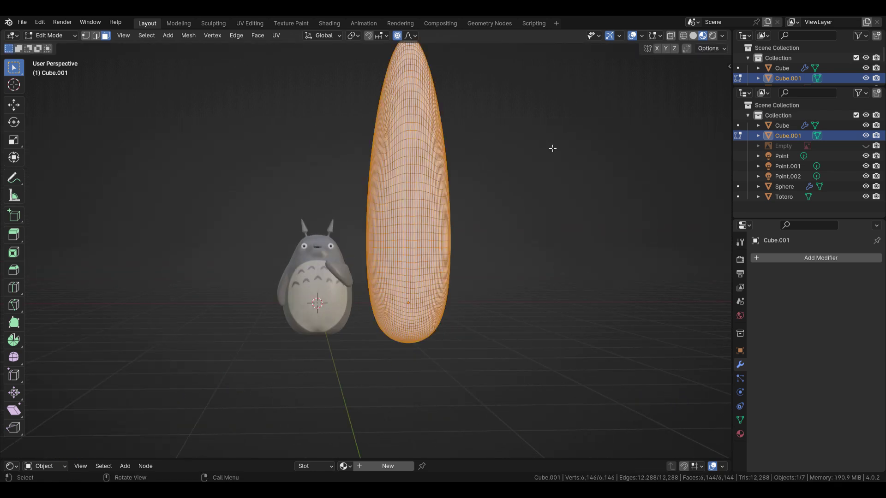
{"action": "type", "text": "s.1"}
{"action": "key", "text": "Return"}
{"action": "key", "text": "g"}
{"action": "left_click", "coordinate": [527, 182]}
{"action": "scroll", "coordinate": [528, 182], "scroll_direction": "up", "scroll_amount": 9}
{"action": "middle_click_drag", "start_coordinate": [529, 183], "coordinate": [546, 223], "text": "shift"}
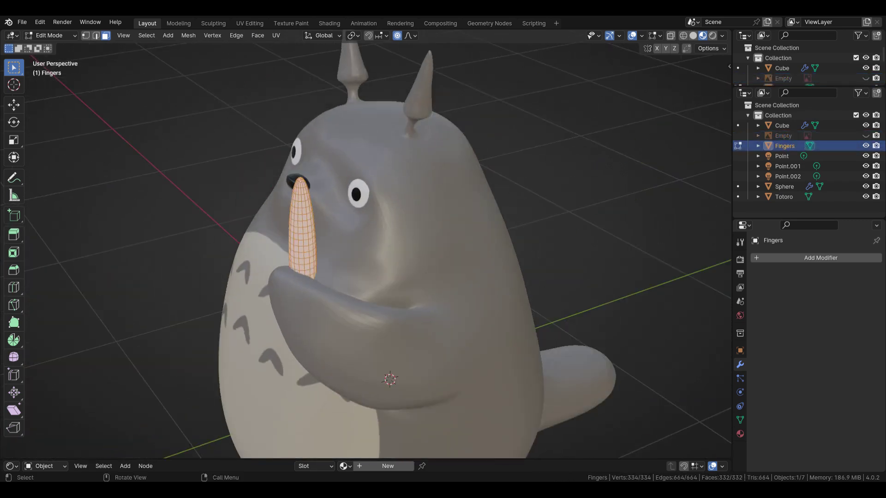
Step: Adjust the claw's scale and tilt it, and turn off proportional editing
{"action": "key", "text": "s"}
{"action": "middle_click_drag", "start_coordinate": [507, 212], "coordinate": [453, 200]}
{"action": "key", "text": "r"}
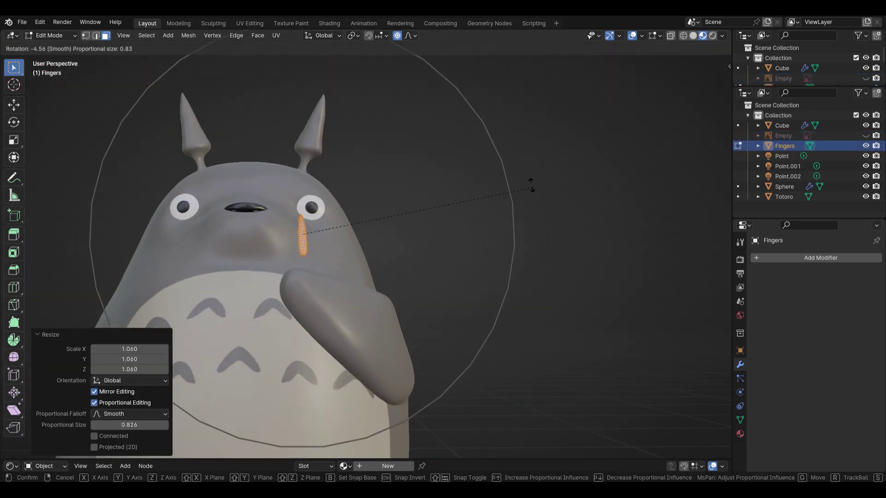
{"action": "left_click", "coordinate": [450, 60]}
{"action": "left_click", "coordinate": [396, 37]}
Step: Move and rotate the claw from several angles until it sits at the tip of the raised hand
{"action": "key", "text": "g"}
{"action": "left_click", "coordinate": [342, 135]}
{"action": "middle_click_drag", "start_coordinate": [369, 155], "coordinate": [345, 223]}
{"action": "key", "text": "g"}
{"action": "left_click", "coordinate": [219, 179]}
{"action": "key", "text": "r"}
{"action": "left_click", "coordinate": [344, 177]}
{"action": "key", "text": "g"}
{"action": "left_click", "coordinate": [333, 192]}
Step: Place a duplicate claw just below the first one on the raised hand
{"action": "middle_click_drag", "start_coordinate": [339, 263], "coordinate": [542, 253], "text": "shift"}
{"action": "scroll", "coordinate": [542, 252], "scroll_direction": "up", "scroll_amount": 3}
{"action": "key", "text": "g"}
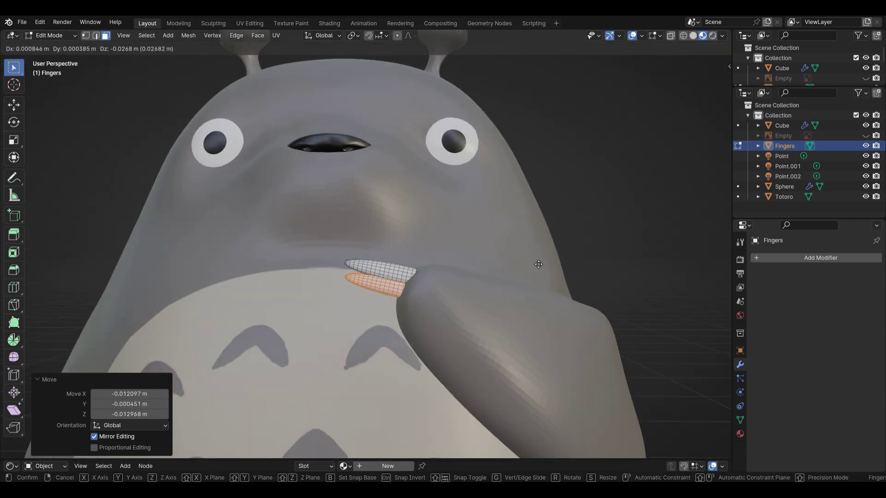
{"action": "left_click", "coordinate": [534, 265]}
{"action": "mouse_move", "coordinate": [477, 269]}
{"action": "middle_mouse_down"}
{"action": "mouse_move", "coordinate": [534, 281]}
{"action": "mouse_move", "coordinate": [469, 264]}
{"action": "middle_mouse_up"}
Step: Duplicate the second claw in front view, then rotate and move the copy below it as the third claw
{"action": "key", "text": "KP_1"}
{"action": "key", "text": "l"}
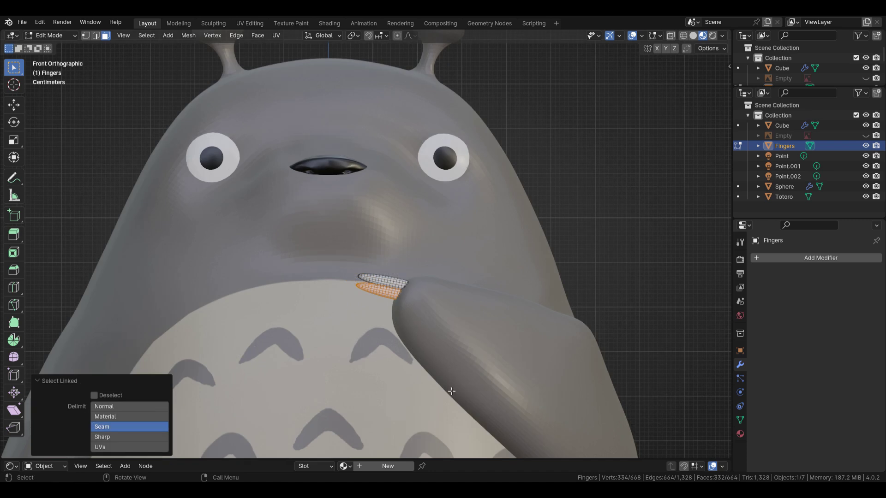
{"action": "key", "text": "shift+d"}
{"action": "left_click", "coordinate": [406, 342]}
{"action": "key", "text": "r"}
{"action": "left_click", "coordinate": [470, 285]}
{"action": "key", "text": "g"}
{"action": "left_click", "coordinate": [474, 287]}
{"action": "key", "text": "r"}
{"action": "left_click", "coordinate": [479, 304]}
{"action": "key", "text": "g"}
{"action": "left_click", "coordinate": [472, 303]}
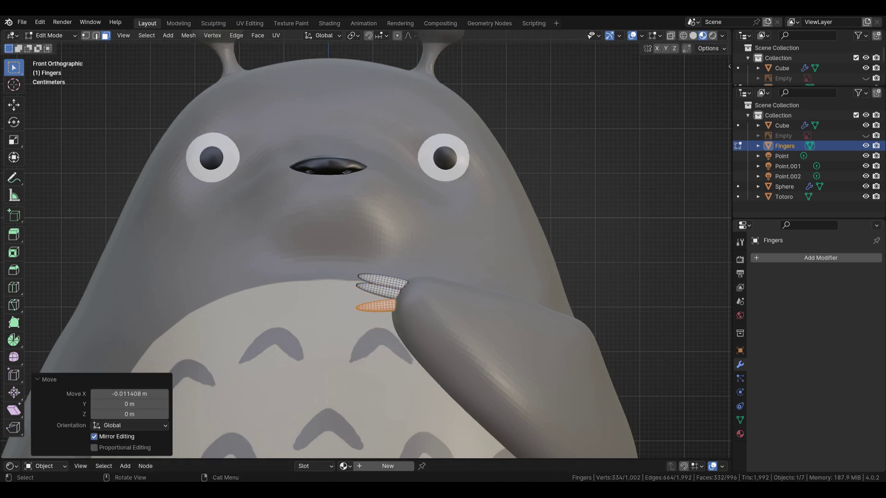
Step: Copy the claws for Totoro's lowered hand and give the copies an initial rotation and position
{"action": "left_click", "coordinate": [446, 354]}
{"action": "left_click", "coordinate": [508, 262]}
{"action": "key", "text": "r"}
{"action": "left_click", "coordinate": [526, 314]}
{"action": "key", "text": "g"}
{"action": "left_click", "coordinate": [536, 301]}
Step: Rotate and shift the copied claws from other angles to line them up with the lowered hand
{"action": "middle_click_drag", "start_coordinate": [536, 300], "coordinate": [560, 348]}
{"action": "key", "text": "r"}
{"action": "left_click", "coordinate": [530, 298]}
{"action": "middle_click_drag", "start_coordinate": [530, 299], "coordinate": [390, 300]}
{"action": "key", "text": "r"}
{"action": "left_click", "coordinate": [441, 182]}
{"action": "key", "text": "g"}
{"action": "left_click", "coordinate": [417, 176]}
Step: Select a single linked claw on the lowered hand and reposition it
{"action": "left_click", "coordinate": [390, 305]}
{"action": "key", "text": "l"}
{"action": "key", "text": "g"}
{"action": "left_click", "coordinate": [427, 340]}
{"action": "middle_click_drag", "start_coordinate": [427, 340], "coordinate": [422, 295]}
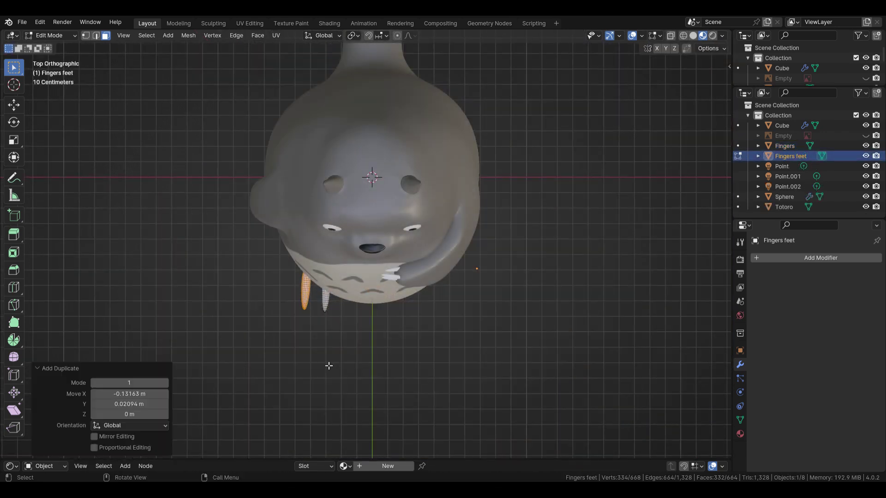
Step: Duplicate the foot claw in top view, rotate the copy as a third toe and adjust the claw spacing
{"action": "key", "text": "shift+d"}
{"action": "left_click", "coordinate": [312, 323]}
{"action": "key", "text": "r"}
{"action": "left_click", "coordinate": [307, 325]}
{"action": "key", "text": "shift+z"}
{"action": "left_click_drag", "start_coordinate": [301, 264], "coordinate": [316, 333]}
{"action": "key", "text": "g"}
{"action": "left_click", "coordinate": [348, 331]}
Step: Select all three foot claws, then rotate and move them as a group
{"action": "key", "text": "a"}
{"action": "key", "text": "r"}
{"action": "left_click", "coordinate": [503, 347]}
{"action": "key", "text": "g"}
{"action": "left_click", "coordinate": [514, 350]}
Step: Position the foot claws under the front edge of the body using the front, side and perspective views
{"action": "mouse_move", "coordinate": [513, 349]}
{"action": "middle_mouse_down"}
{"action": "mouse_move", "coordinate": [512, 249]}
{"action": "mouse_move", "coordinate": [521, 289]}
{"action": "mouse_move", "coordinate": [427, 277]}
{"action": "mouse_move", "coordinate": [464, 273]}
{"action": "middle_mouse_up"}
{"action": "key", "text": "alt+z"}
{"action": "key", "text": "KP_1"}
{"action": "key", "text": "g"}
{"action": "left_click", "coordinate": [466, 272]}
{"action": "key", "text": "KP_3"}
{"action": "key", "text": "g"}
{"action": "left_click", "coordinate": [495, 267]}
{"action": "middle_click_drag", "start_coordinate": [272, 261], "coordinate": [389, 264]}
{"action": "key", "text": "g"}
{"action": "left_click", "coordinate": [521, 269]}
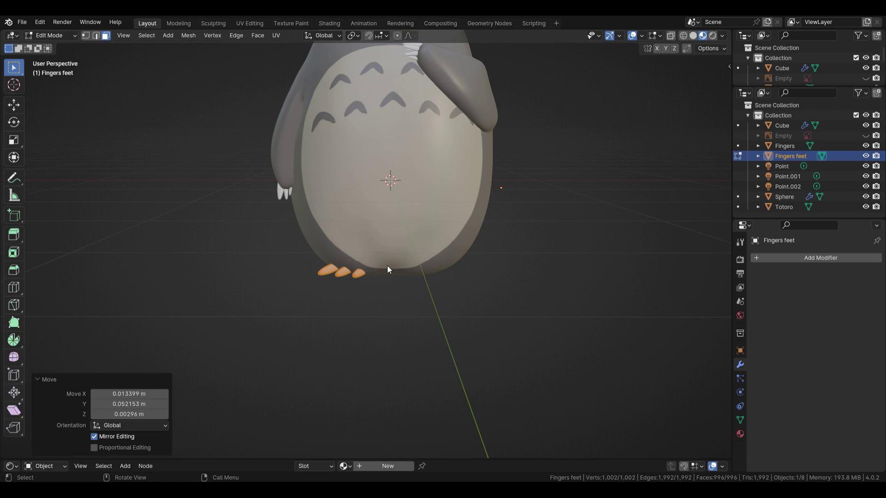
Step: Set the Fingers feet object's origin to the 3D cursor and add a Mirror modifier on the X axis
{"action": "key", "text": "Tab"}
{"action": "right_click", "coordinate": [356, 324]}
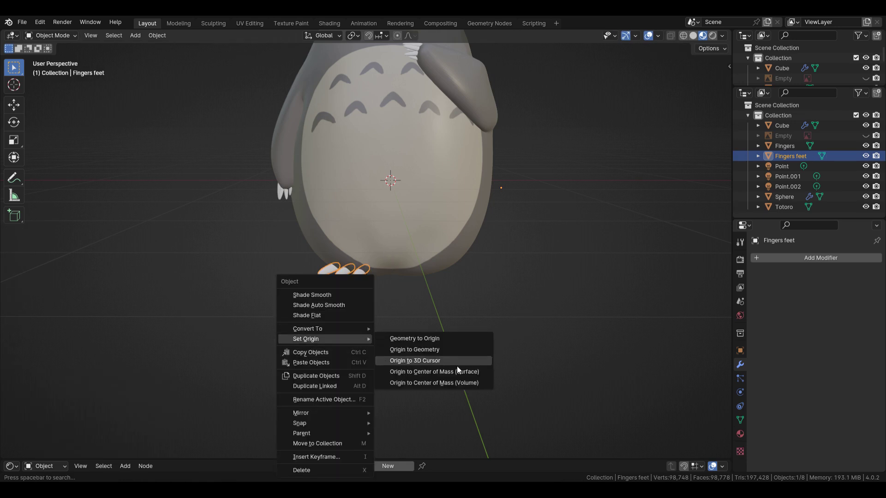
{"action": "left_click", "coordinate": [456, 361]}
{"action": "left_click", "coordinate": [775, 258]}
{"action": "left_click", "coordinate": [775, 253]}
{"action": "left_click", "coordinate": [685, 270]}
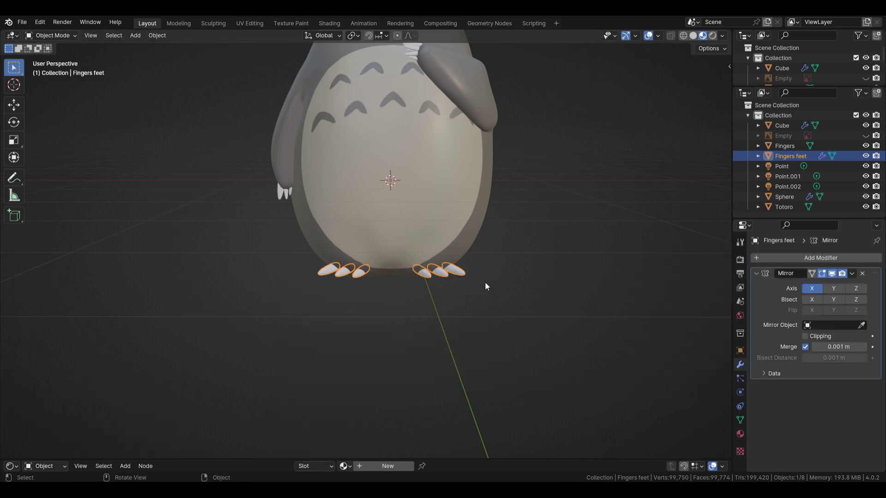
{"action": "key", "text": "Tab"}
{"action": "key", "text": "KP_1"}
{"action": "key", "text": "alt+a"}
{"action": "middle_click_drag", "start_coordinate": [492, 327], "coordinate": [474, 310]}
{"action": "scroll", "coordinate": [504, 386], "scroll_direction": "up", "scroll_amount": 3}
{"action": "key", "text": "Tab"}
Step: Create a material named Fingers for the foot claws with base colour hue 0.687, saturation 0.287 and value 0.094
{"action": "left_click", "coordinate": [740, 434]}
{"action": "left_click", "coordinate": [801, 300]}
{"action": "double_click", "coordinate": [802, 300]}
{"action": "left_click", "coordinate": [861, 262]}
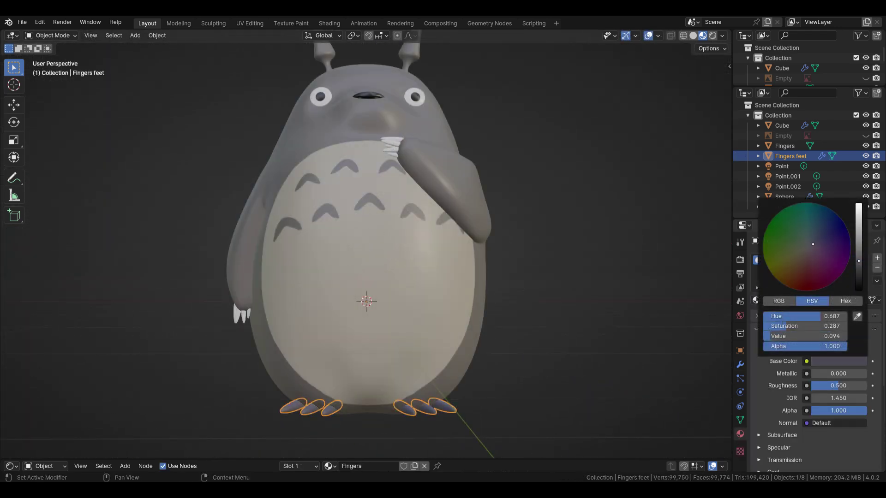
Step: Link the Fingers material from the foot claws to the hand claws
{"action": "left_click", "coordinate": [392, 147]}
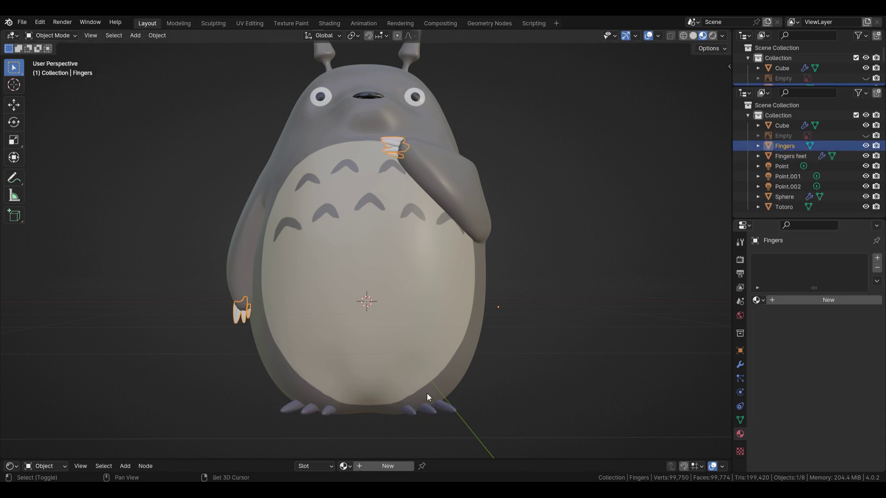
{"action": "left_click", "coordinate": [433, 406], "text": "shift"}
{"action": "key", "text": "ctrl+l"}
{"action": "left_click", "coordinate": [535, 343]}
{"action": "left_click", "coordinate": [527, 242]}
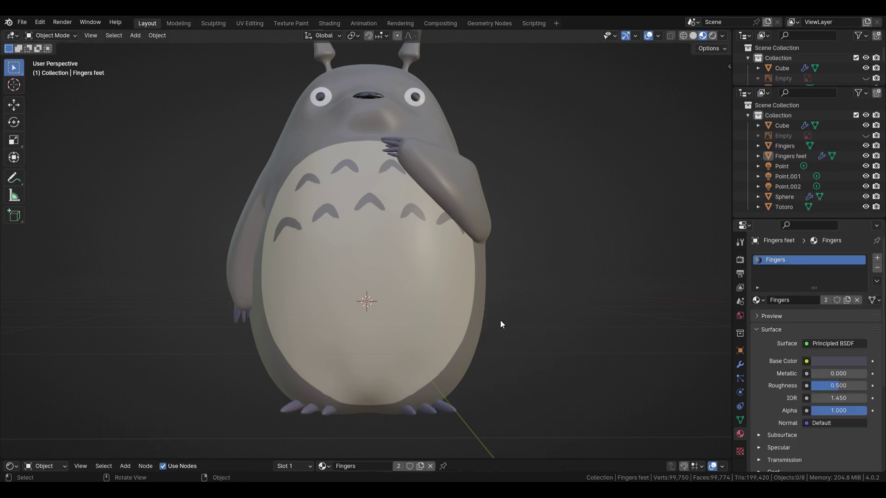
Step: Set the Fingers material's roughness to 0.7 and shift its base colour from purple-grey towards a muted grey-teal
{"action": "left_click", "coordinate": [445, 408]}
{"action": "scroll", "coordinate": [823, 397], "scroll_direction": "down", "scroll_amount": 2}
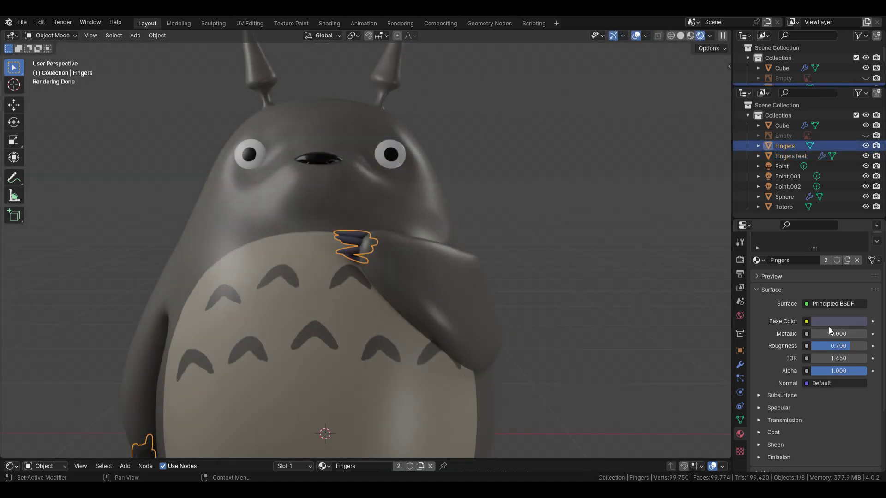
{"action": "left_click", "coordinate": [828, 324]}
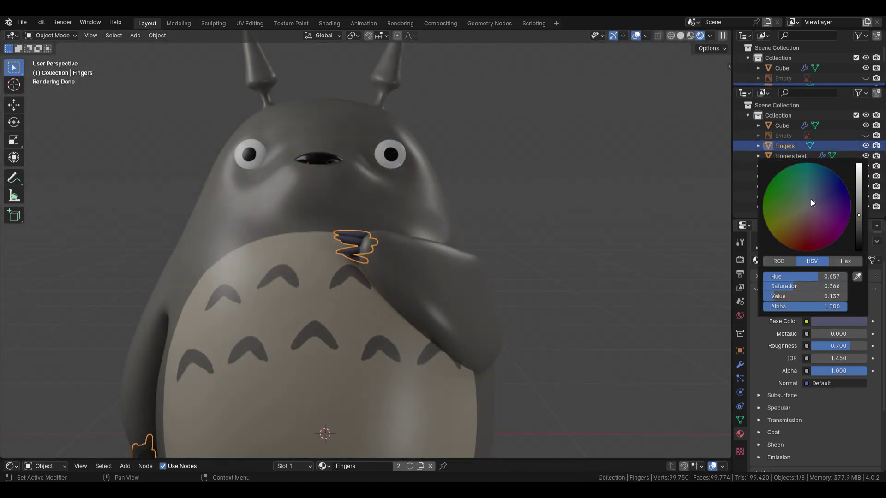
{"action": "left_click_drag", "start_coordinate": [811, 200], "coordinate": [805, 200]}
{"action": "left_click", "coordinate": [574, 311]}
{"action": "middle_click_drag", "start_coordinate": [549, 322], "coordinate": [582, 247], "text": "shift"}
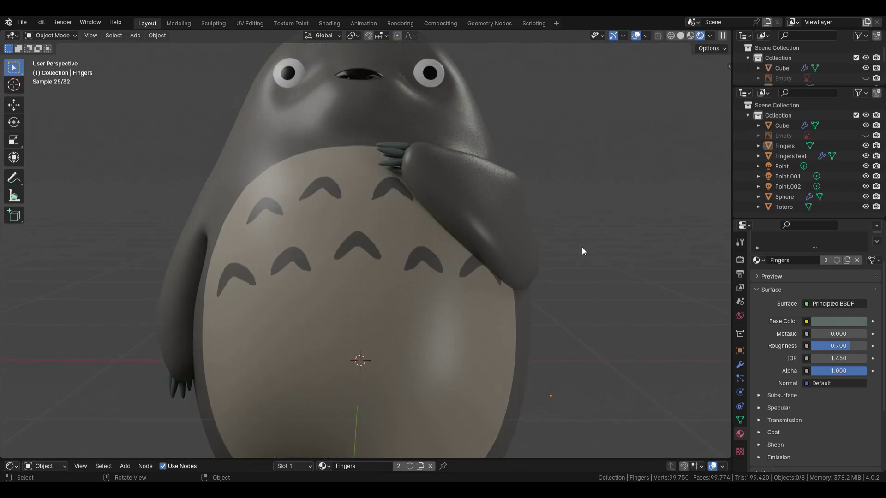
{"action": "scroll", "coordinate": [579, 309], "scroll_direction": "down", "scroll_amount": 5}
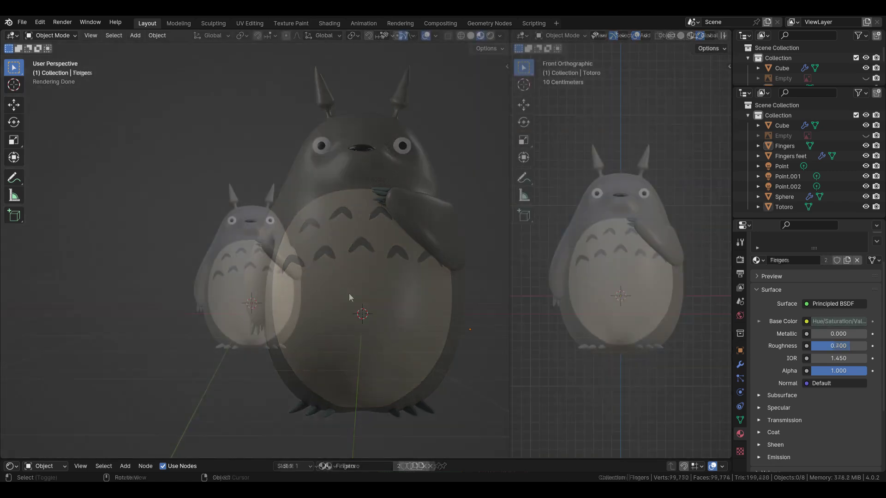
Step: Add a cylinder mesh with a strongly reduced radius and move it clear of the body
{"action": "key", "text": "shift+a"}
{"action": "mouse_move", "coordinate": [351, 277]}
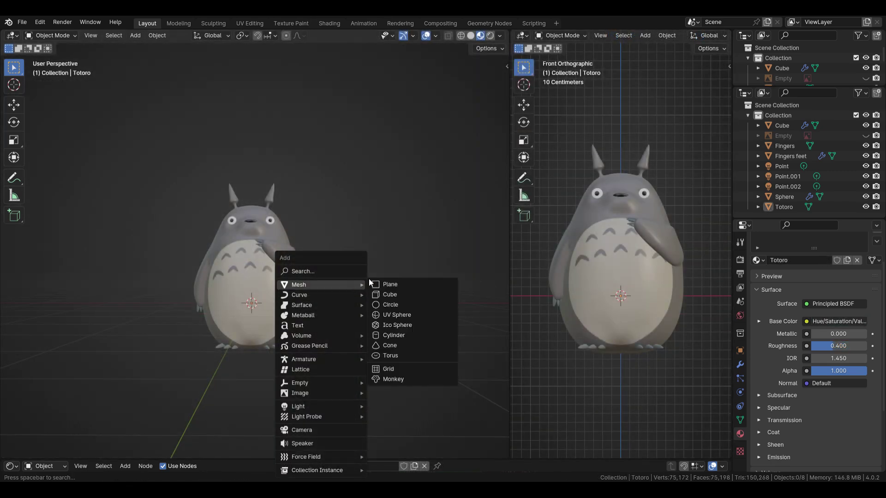
{"action": "left_click", "coordinate": [374, 335]}
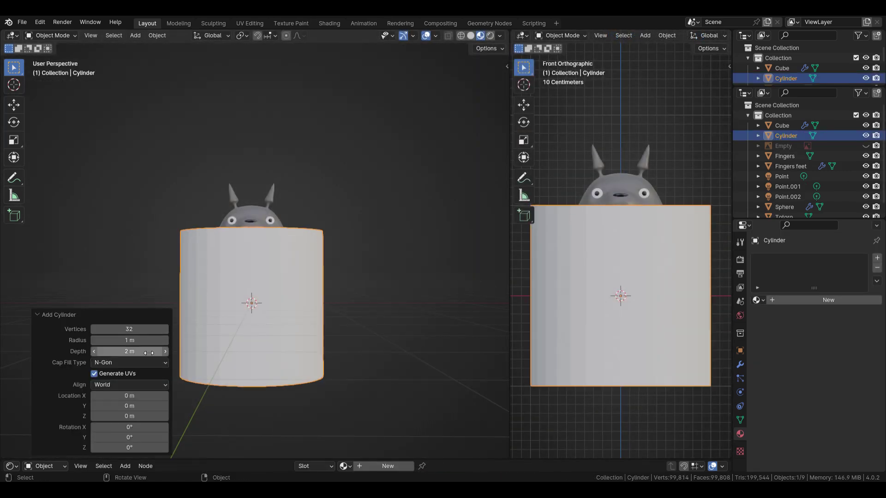
{"action": "left_click_drag", "start_coordinate": [111, 347], "coordinate": [495, 380]}
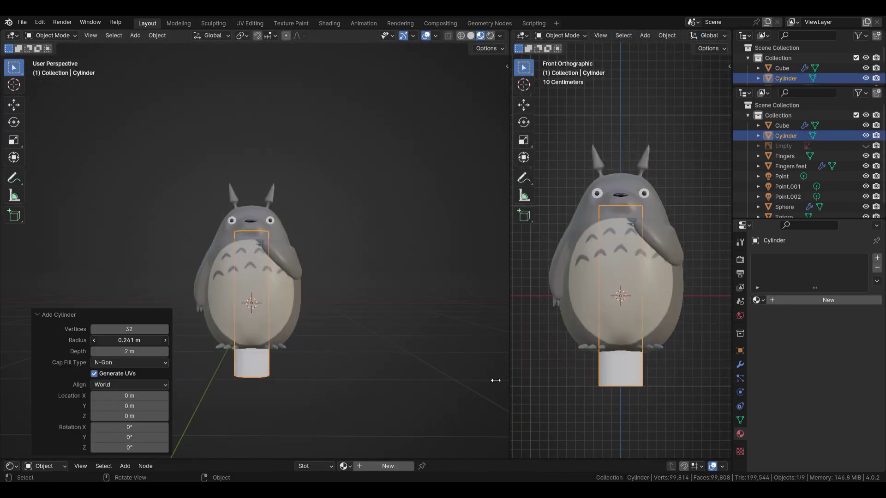
{"action": "left_click", "coordinate": [346, 333]}
{"action": "left_click", "coordinate": [251, 371]}
{"action": "key", "text": "g"}
{"action": "left_click", "coordinate": [352, 322]}
Step: Add loop cuts along the thin cylinder's length in Edit Mode
{"action": "scroll", "coordinate": [356, 280], "scroll_direction": "up", "scroll_amount": 5}
{"action": "key", "text": "Tab"}
{"action": "middle_click_drag", "start_coordinate": [443, 247], "coordinate": [327, 244], "text": "shift"}
{"action": "scroll", "coordinate": [292, 234], "scroll_direction": "up", "scroll_amount": 3}
{"action": "left_click", "coordinate": [293, 234]}
{"action": "right_click", "coordinate": [290, 234]}
{"action": "scroll", "coordinate": [295, 175], "scroll_direction": "down", "scroll_amount": 2}
{"action": "scroll", "coordinate": [297, 164], "scroll_direction": "up", "scroll_amount": 5}
Step: Replace the cylinder's top cap by deleting its face, extruding and scaling the open edge inward, and filling the centre
{"action": "middle_click_drag", "start_coordinate": [297, 164], "coordinate": [276, 218]}
{"action": "key", "text": "3"}
{"action": "scroll", "coordinate": [305, 187], "scroll_direction": "up", "scroll_amount": 2}
{"action": "left_click", "coordinate": [275, 216]}
{"action": "key", "text": "x"}
{"action": "left_click", "coordinate": [275, 228]}
{"action": "key", "text": "2"}
{"action": "key", "text": "e"}
{"action": "right_click", "coordinate": [328, 203]}
{"action": "key", "text": "s"}
{"action": "left_click", "coordinate": [322, 201]}
{"action": "key", "text": "f"}
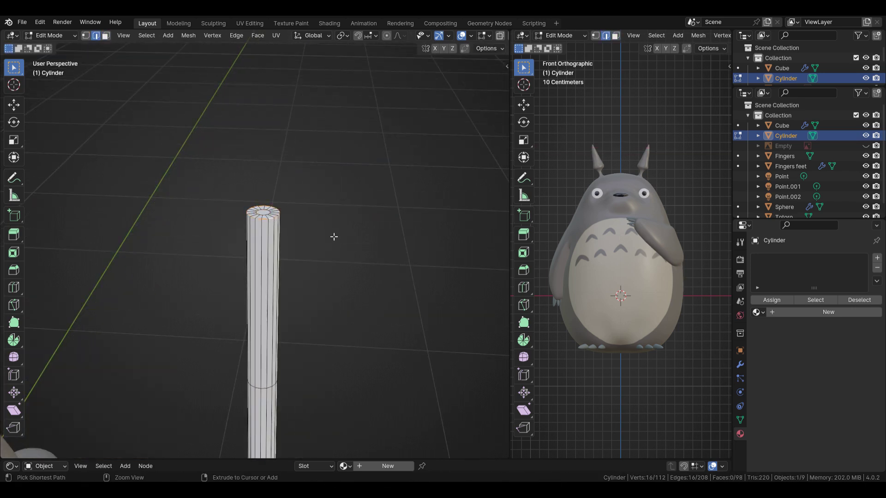
{"action": "left_click", "coordinate": [342, 240]}
Step: Raise the new cap face along Z with proportional editing to taper the cylinder into a rounded tip
{"action": "key", "text": "3"}
{"action": "left_click", "coordinate": [263, 212]}
{"action": "scroll", "coordinate": [320, 235], "scroll_direction": "down", "scroll_amount": 2}
{"action": "middle_click_drag", "start_coordinate": [321, 235], "coordinate": [367, 167]}
{"action": "key", "text": "o"}
{"action": "key", "text": "g"}
{"action": "key", "text": "z"}
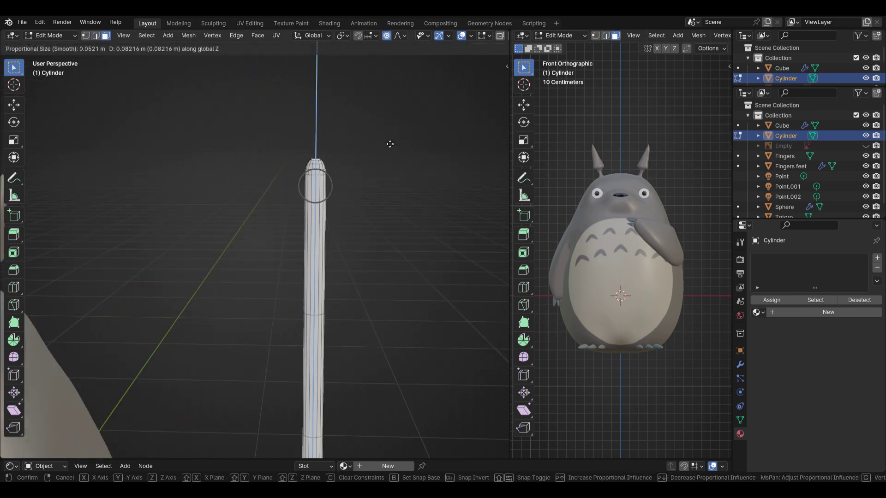
{"action": "left_click", "coordinate": [389, 138]}
Step: Rotate the cylinder to a shallow upward slant and move it beside the head in the front view
{"action": "key", "text": "Tab"}
{"action": "key", "text": "KP_1"}
{"action": "key", "text": "r"}
{"action": "left_click", "coordinate": [400, 294]}
{"action": "key", "text": "g"}
{"action": "left_click", "coordinate": [385, 259]}
Step: Scale down the whole cylinder mesh to whisker size and position it at the cheek beside the eye
{"action": "key", "text": "Tab"}
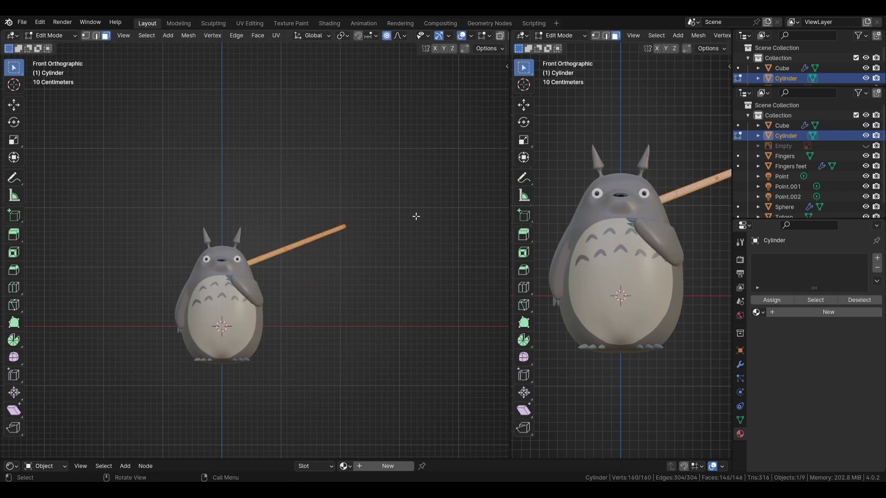
{"action": "key", "text": "a"}
{"action": "key", "text": "s"}
{"action": "left_click", "coordinate": [357, 219]}
{"action": "key", "text": "g"}
{"action": "left_click", "coordinate": [319, 233]}
{"action": "scroll", "coordinate": [400, 216], "scroll_direction": "up", "scroll_amount": 3}
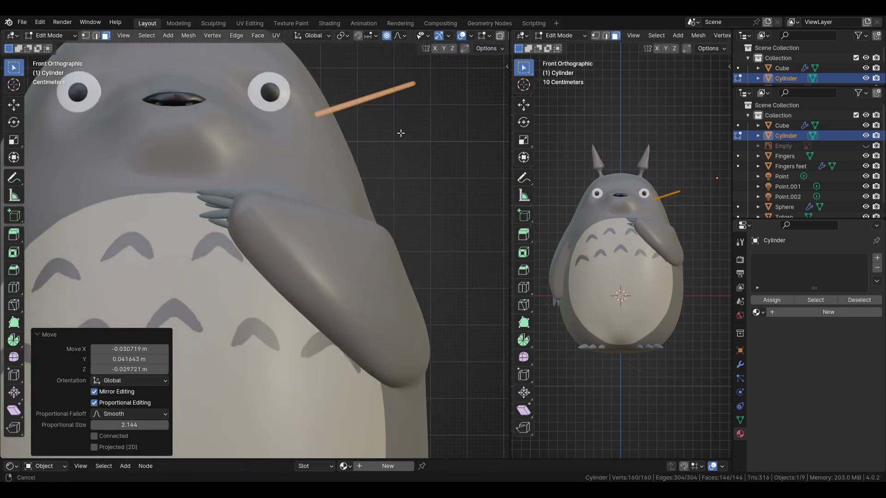
{"action": "middle_click_drag", "start_coordinate": [400, 132], "coordinate": [399, 154], "text": "shift"}
{"action": "key", "text": "g"}
{"action": "left_click", "coordinate": [422, 185]}
Step: Rotate a copy of the whisker to nearly horizontal and place it just below the first one
{"action": "key", "text": "l"}
{"action": "key", "text": "o"}
{"action": "key", "text": "r"}
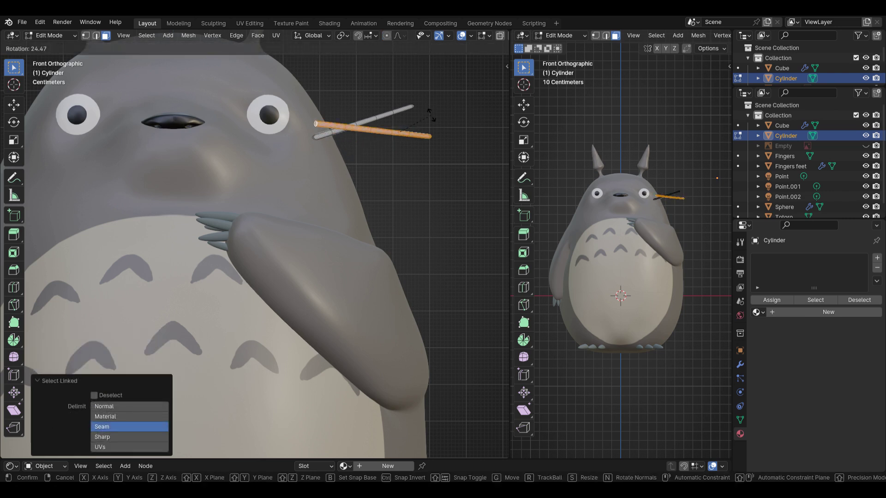
{"action": "left_click", "coordinate": [435, 109]}
{"action": "key", "text": "g"}
{"action": "left_click", "coordinate": [446, 140]}
Step: Duplicate the second whisker and place the copy below it as the third whisker
{"action": "key", "text": "shift+d"}
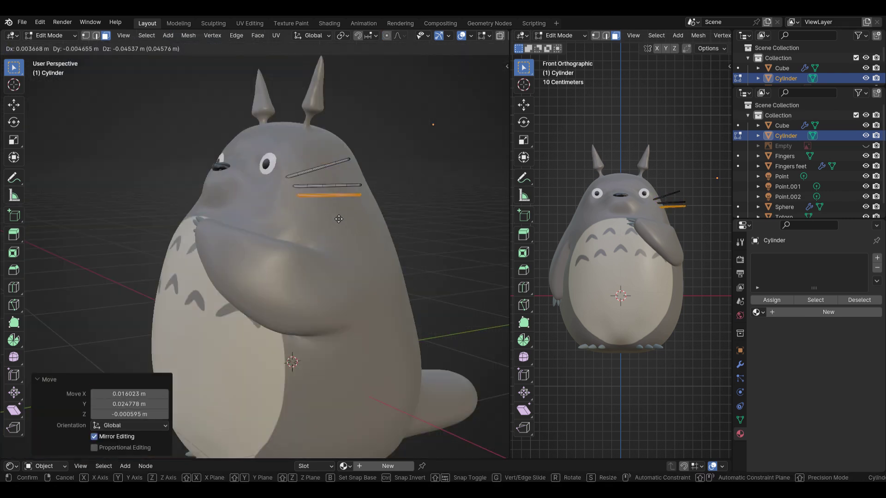
{"action": "key", "text": "KP_1"}
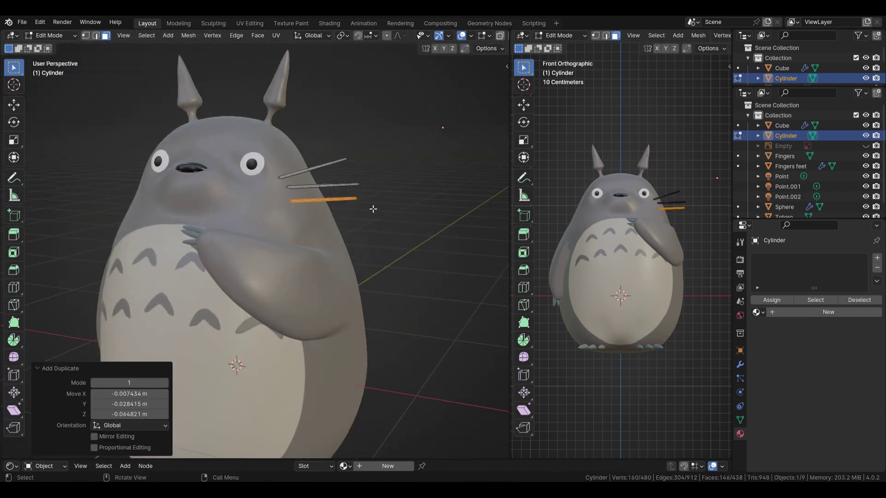
{"action": "left_click", "coordinate": [396, 198]}
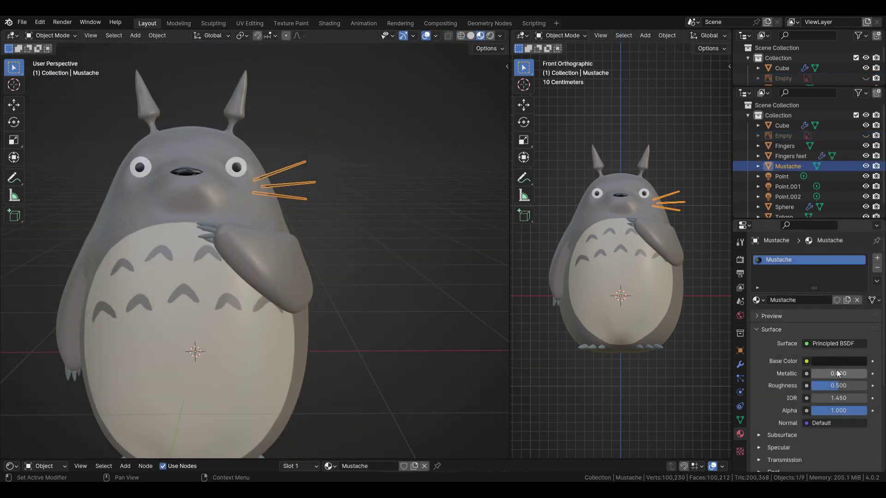
Step: Set the Mustache material's roughness to 0.3
{"action": "scroll", "coordinate": [831, 351], "scroll_direction": "down", "scroll_amount": 2}
{"action": "double_click", "coordinate": [840, 346]}
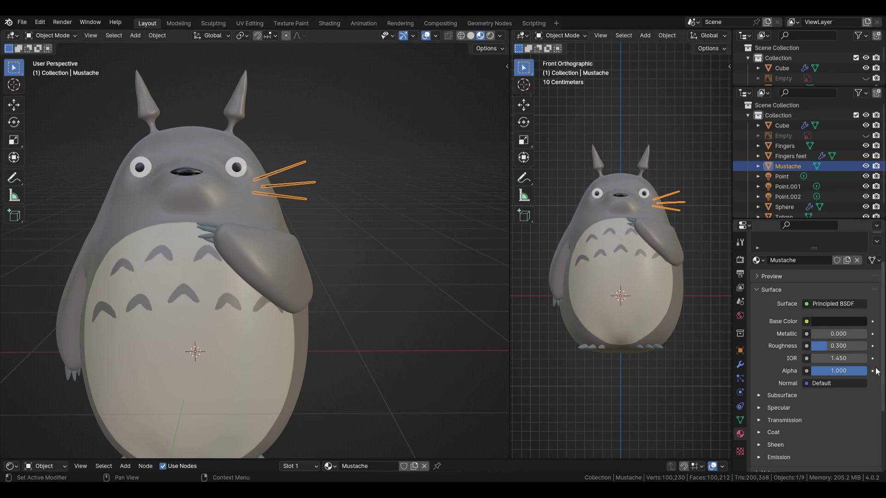
Step: Mirror the whiskers to the other cheek with a modifier and apply the object's transforms
{"action": "left_click", "coordinate": [740, 365]}
{"action": "left_click", "coordinate": [763, 258]}
{"action": "left_click", "coordinate": [763, 259]}
{"action": "left_click", "coordinate": [713, 274]}
{"action": "scroll", "coordinate": [371, 243], "scroll_direction": "down", "scroll_amount": 2}
{"action": "middle_click_drag", "start_coordinate": [371, 241], "coordinate": [429, 229], "text": "shift"}
{"action": "key", "text": "ctrl+a"}
{"action": "left_click", "coordinate": [415, 245]}
{"action": "left_click", "coordinate": [428, 231]}
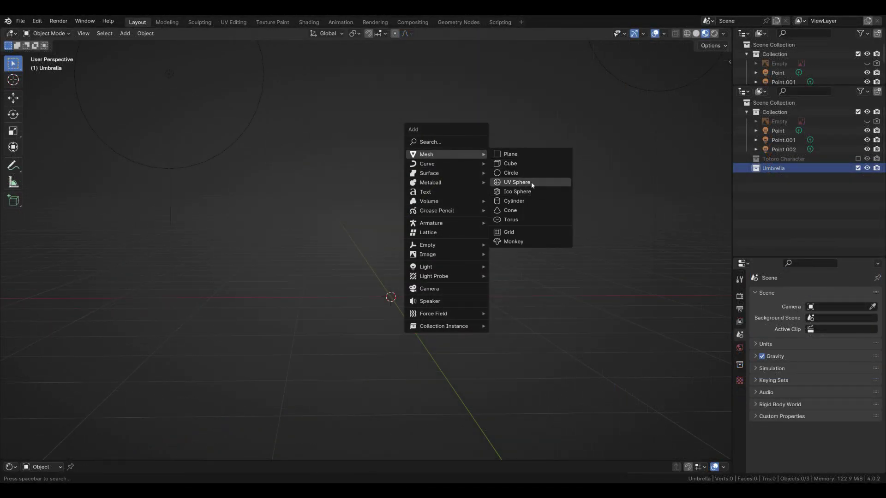
Step: Add a UV sphere with 8 segments and 8 rings in the Umbrella collection
{"action": "left_click", "coordinate": [524, 183]}
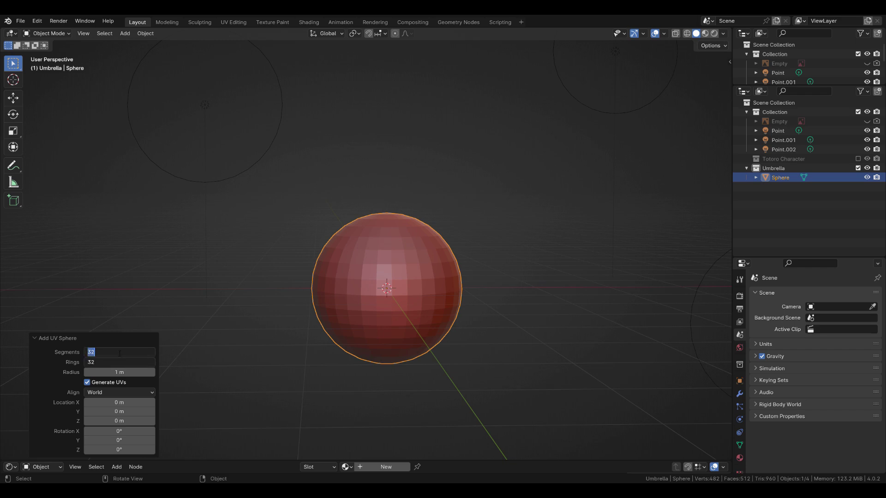
{"action": "type", "text": "8"}
{"action": "key", "text": "Return"}
Step: Delete the lower half of the sphere's faces to leave an open dome
{"action": "key", "text": "KP_1"}
{"action": "key", "text": "Tab"}
{"action": "key", "text": "shift+z"}
{"action": "left_click_drag", "start_coordinate": [484, 315], "coordinate": [295, 389]}
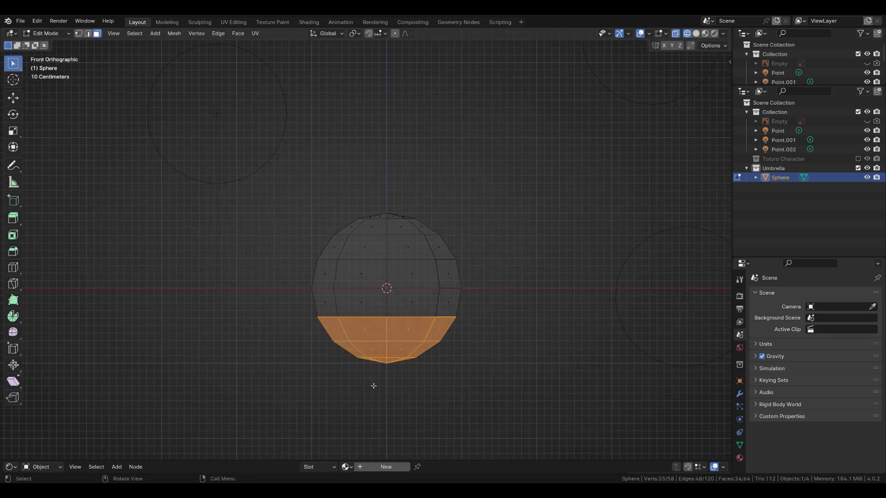
{"action": "key", "text": "x"}
{"action": "left_click", "coordinate": [370, 382]}
{"action": "middle_click_drag", "start_coordinate": [370, 382], "coordinate": [415, 304]}
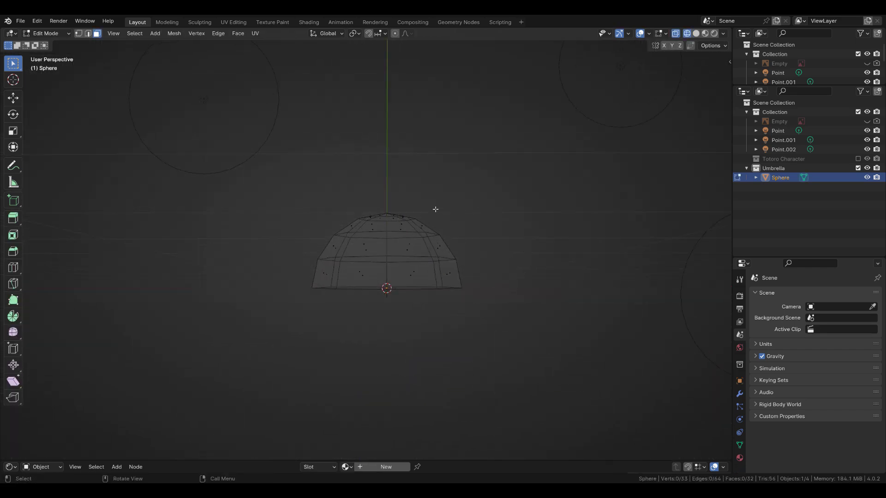
Step: Flatten the dome by scaling it along Z around the 3D cursor
{"action": "key", "text": "a"}
{"action": "scroll", "coordinate": [354, 49], "scroll_direction": "up", "scroll_amount": 2}
{"action": "left_click", "coordinate": [355, 33]}
{"action": "left_click", "coordinate": [377, 67]}
{"action": "middle_click_drag", "start_coordinate": [420, 115], "coordinate": [426, 127]}
{"action": "key", "text": "s"}
{"action": "key", "text": "z"}
{"action": "left_click", "coordinate": [432, 180]}
Step: Reshape the dome's peak by moving its top vertex along Z with proportional editing
{"action": "middle_click_drag", "start_coordinate": [432, 181], "coordinate": [429, 190]}
{"action": "key", "text": "1"}
{"action": "left_click", "coordinate": [395, 230]}
{"action": "key", "text": "g"}
{"action": "key", "text": "z"}
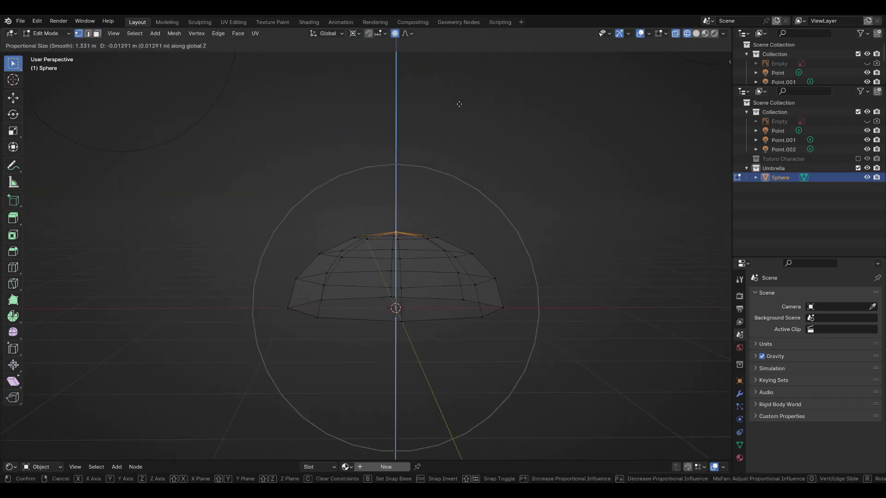
{"action": "left_click", "coordinate": [459, 220]}
Step: Delete all of the dome's faces except one wedge running from the peak to the rim
{"action": "middle_click_drag", "start_coordinate": [459, 220], "coordinate": [481, 258]}
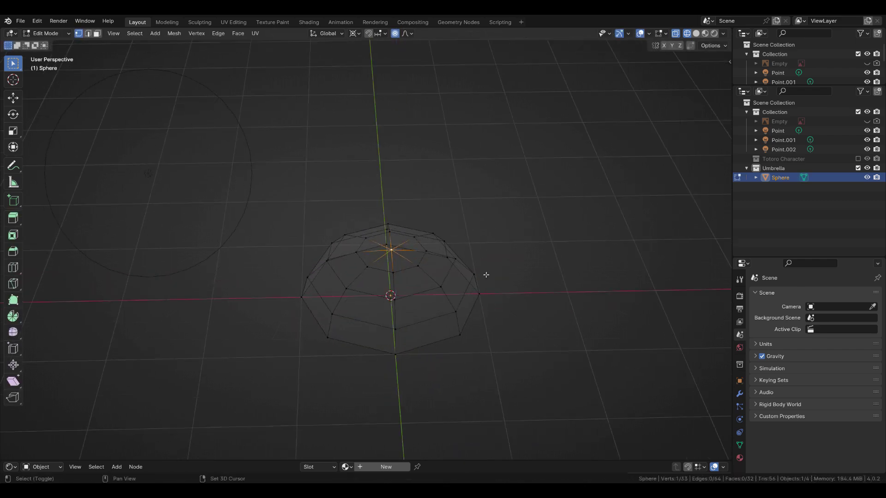
{"action": "left_click", "coordinate": [432, 335], "text": "alt"}
{"action": "middle_click_drag", "start_coordinate": [433, 334], "coordinate": [467, 263]}
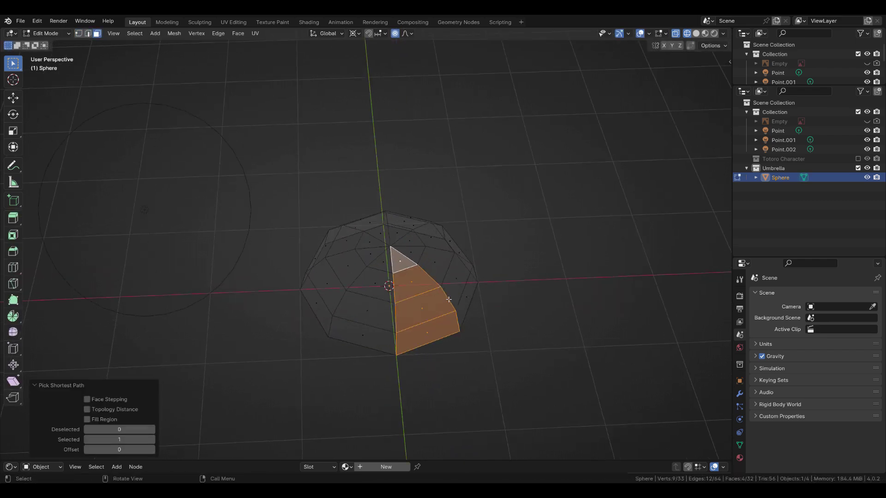
{"action": "key", "text": "ctrl+i"}
{"action": "key", "text": "x"}
{"action": "left_click", "coordinate": [471, 266]}
Step: Add a Plain Axes empty at the world origin, naming it Umbrella empty and the wedge Umbrella
{"action": "key", "text": "Tab"}
{"action": "middle_click_drag", "start_coordinate": [471, 321], "coordinate": [486, 294]}
{"action": "key", "text": "shift+a"}
{"action": "mouse_move", "coordinate": [487, 384]}
{"action": "left_click", "coordinate": [542, 388]}
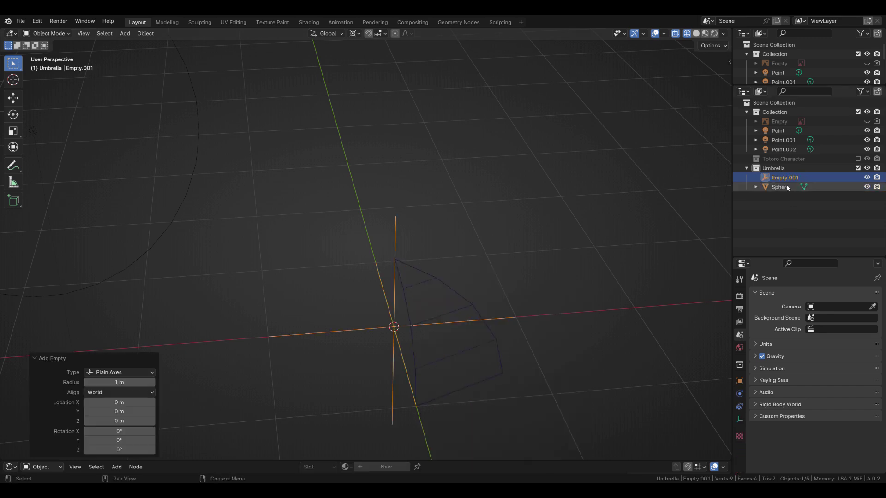
{"action": "key", "text": "shift+z"}
{"action": "left_click", "coordinate": [466, 332]}
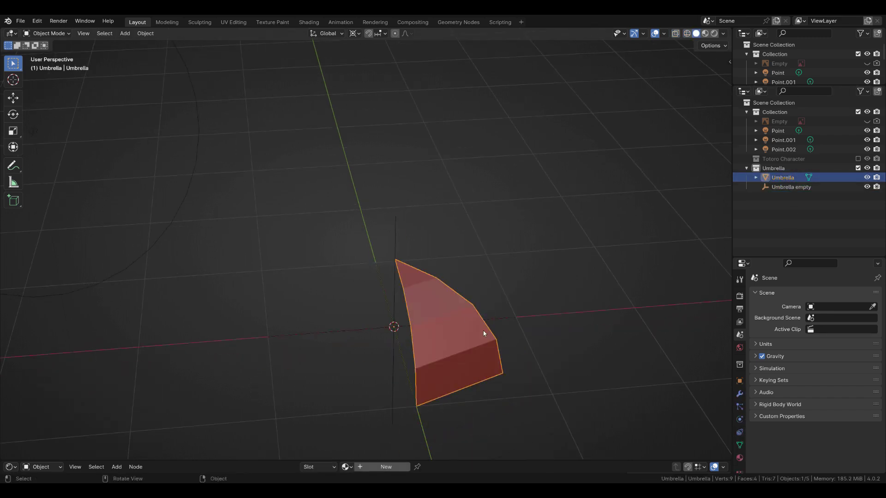
Step: Add an Array modifier to the Umbrella wedge
{"action": "left_click", "coordinate": [740, 279]}
{"action": "left_click", "coordinate": [785, 295]}
{"action": "type", "text": "a"}
{"action": "key", "text": "Return"}
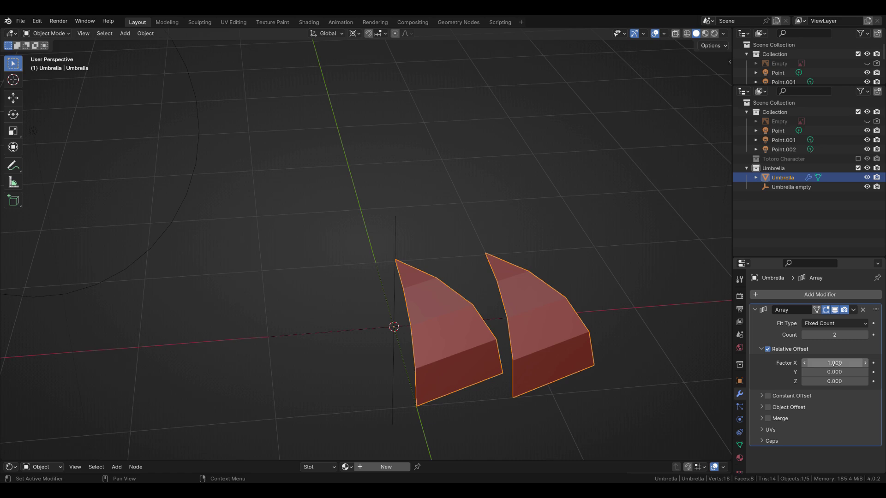
Step: Switch the array from Relative Offset to Object Offset, using Umbrella empty as the offset object
{"action": "scroll", "coordinate": [642, 344], "scroll_direction": "down", "scroll_amount": 1}
{"action": "left_click", "coordinate": [767, 349]}
{"action": "left_click", "coordinate": [768, 406]}
{"action": "left_click", "coordinate": [761, 407]}
{"action": "left_click", "coordinate": [837, 420]}
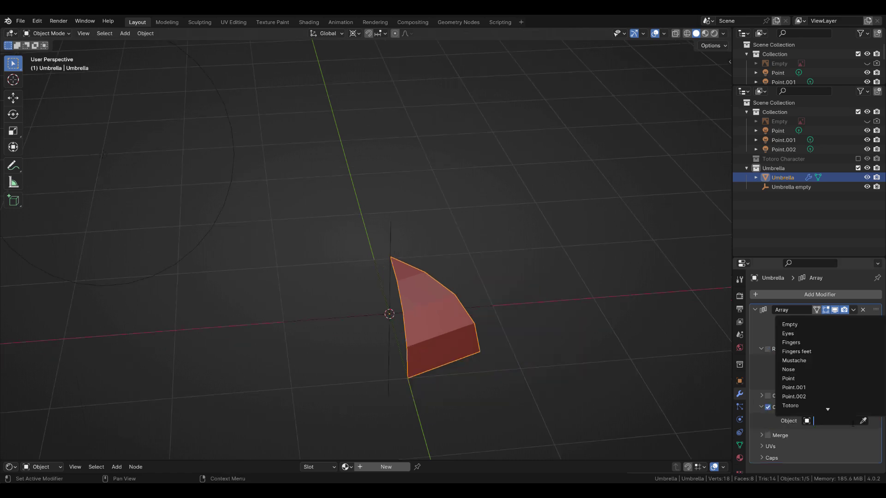
{"action": "key", "text": "Return"}
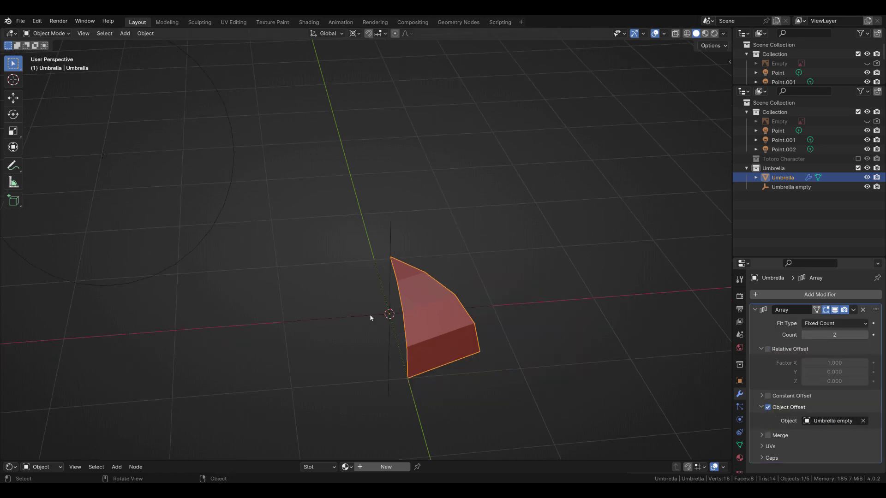
Step: Rotate the Umbrella empty 45° about the Z axis
{"action": "left_click", "coordinate": [390, 315]}
{"action": "type", "text": "rz45"}
{"action": "key", "text": "Return"}
{"action": "mouse_move", "coordinate": [420, 322]}
{"action": "middle_mouse_down"}
{"action": "mouse_move", "coordinate": [434, 368]}
{"action": "mouse_move", "coordinate": [428, 303]}
{"action": "mouse_move", "coordinate": [445, 332]}
{"action": "mouse_move", "coordinate": [432, 329]}
{"action": "middle_mouse_up"}
{"action": "key", "text": "r"}
{"action": "key", "text": "z"}
{"action": "right_click", "coordinate": [466, 389]}
Step: Add a Subdivision modifier to the Umbrella canopy
{"action": "left_click", "coordinate": [437, 332]}
{"action": "key", "text": "Tab"}
{"action": "scroll", "coordinate": [427, 302], "scroll_direction": "up", "scroll_amount": 2}
{"action": "key", "text": "shift+a"}
{"action": "type", "text": "sdu"}
{"action": "key", "text": "Return"}
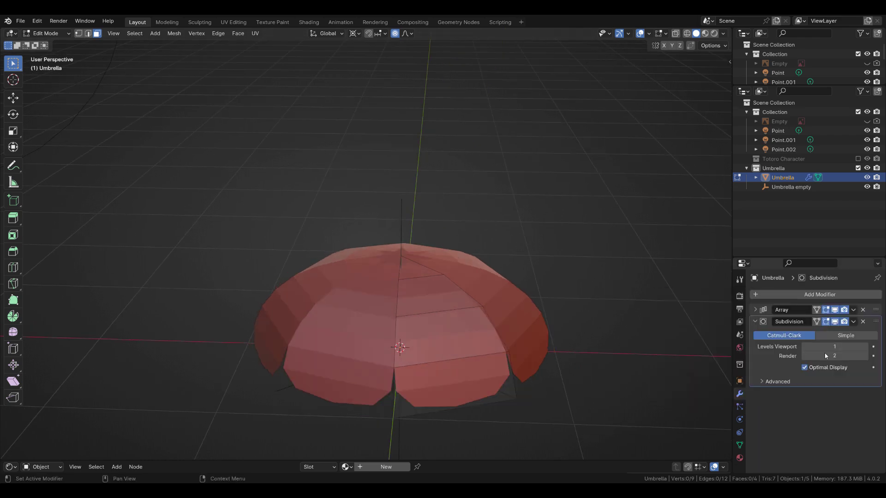
Step: Enable Merge on the canopy's Array modifier to join neighbouring wedges
{"action": "mouse_move", "coordinate": [526, 339]}
{"action": "middle_mouse_down"}
{"action": "mouse_move", "coordinate": [510, 323]}
{"action": "mouse_move", "coordinate": [511, 338]}
{"action": "middle_mouse_up"}
{"action": "left_click", "coordinate": [755, 322]}
{"action": "left_click", "coordinate": [756, 310]}
{"action": "scroll", "coordinate": [788, 420], "scroll_direction": "down", "scroll_amount": 1}
{"action": "left_click", "coordinate": [767, 433]}
{"action": "left_click", "coordinate": [761, 433]}
{"action": "scroll", "coordinate": [495, 352], "scroll_direction": "down", "scroll_amount": 2}
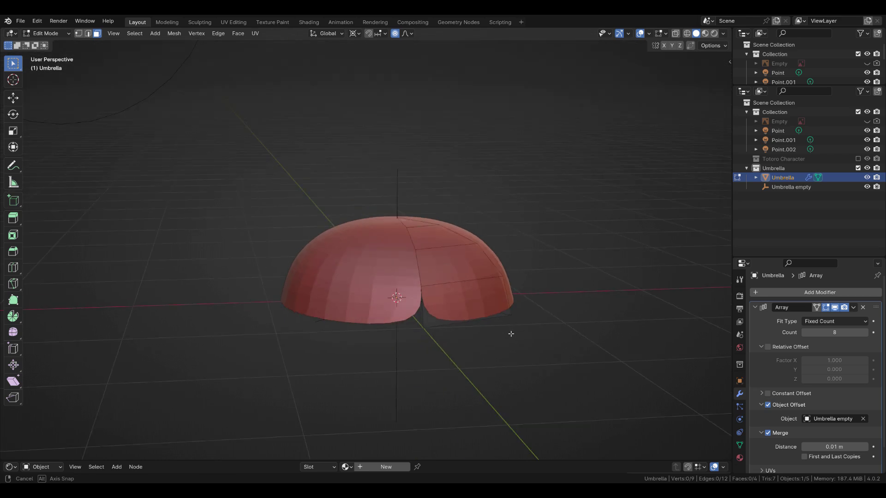
Step: Place a Bevel modifier limited by Weight between the canopy's Array and Subdivision modifiers
{"action": "middle_click_drag", "start_coordinate": [489, 287], "coordinate": [431, 339]}
{"action": "key", "text": "Tab"}
{"action": "key", "text": "Tab"}
{"action": "key", "text": "Tab"}
{"action": "left_click", "coordinate": [755, 307]}
{"action": "left_click", "coordinate": [761, 295]}
{"action": "left_click", "coordinate": [761, 296]}
{"action": "left_click", "coordinate": [761, 331]}
{"action": "left_click_drag", "start_coordinate": [875, 333], "coordinate": [876, 319]}
Step: Select the edges running along both sides of the canopy wedge and show the sidebar for their bevel weight
{"action": "middle_click_drag", "start_coordinate": [446, 319], "coordinate": [441, 300]}
{"action": "scroll", "coordinate": [441, 299], "scroll_direction": "up", "scroll_amount": 1}
{"action": "right_click", "coordinate": [442, 301]}
{"action": "left_click", "coordinate": [442, 301]}
{"action": "middle_click_drag", "start_coordinate": [502, 327], "coordinate": [702, 367]}
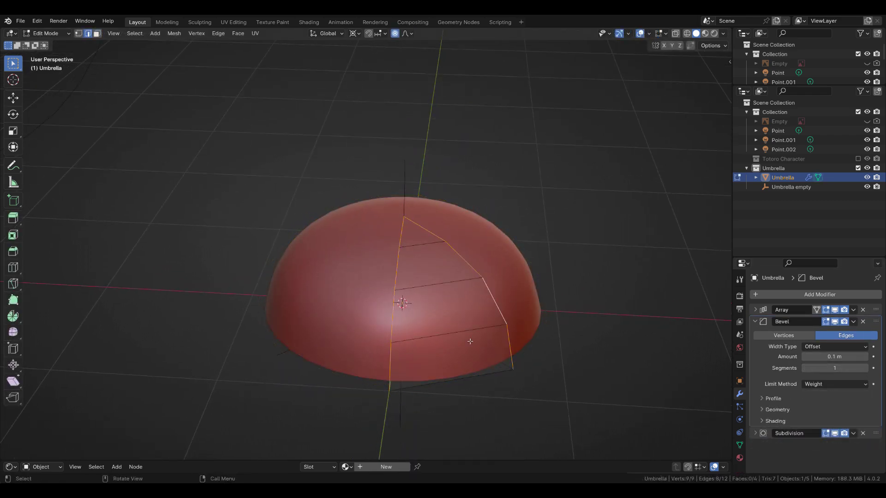
{"action": "middle_click_drag", "start_coordinate": [470, 342], "coordinate": [472, 309]}
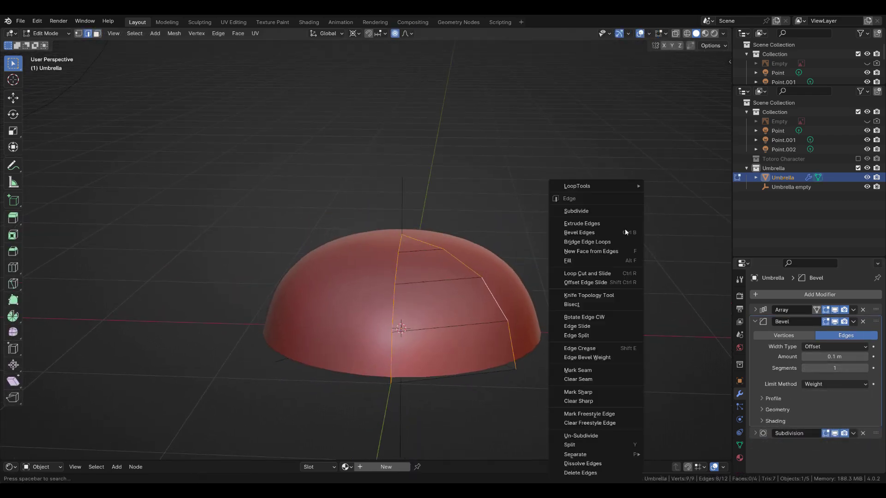
{"action": "left_click", "coordinate": [729, 62]}
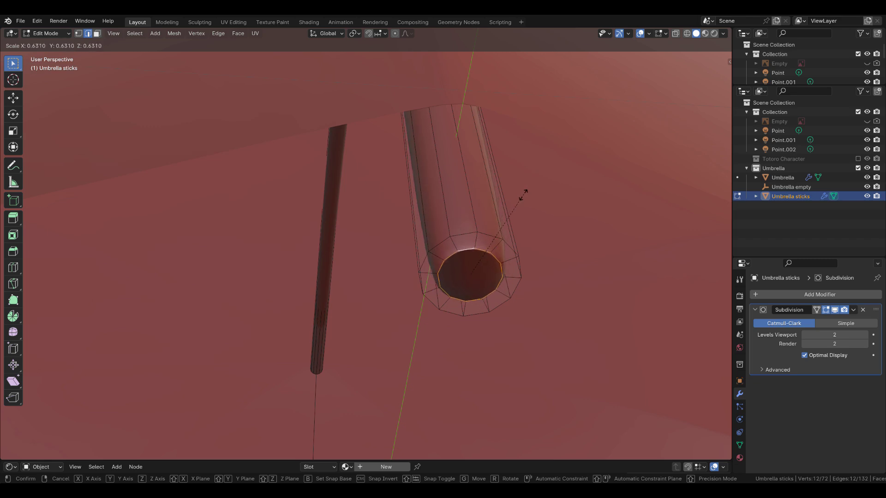
Step: Shrink the inner ring at the umbrella stick's open end and close it with a grid fill of span 3
{"action": "left_click", "coordinate": [523, 195]}
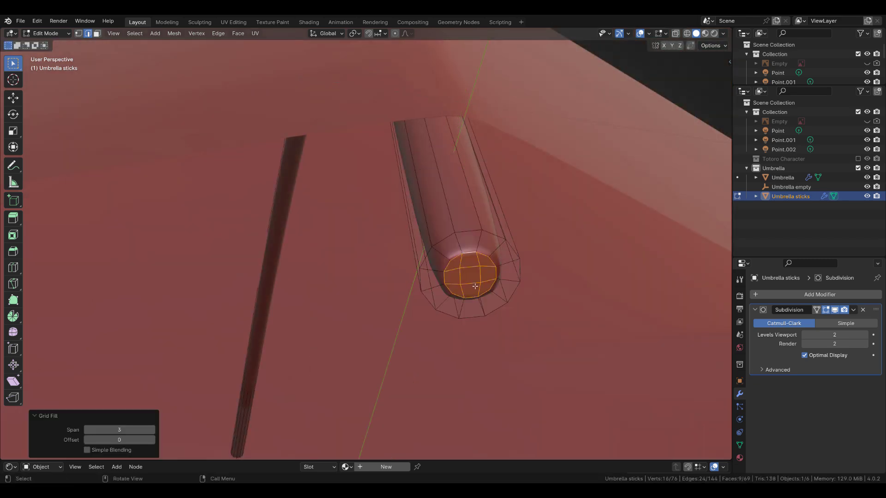
{"action": "left_click", "coordinate": [475, 286]}
{"action": "middle_click_drag", "start_coordinate": [475, 286], "coordinate": [556, 317]}
Step: Slide the edge loop near the stick's lower end along the stick to reshape its rounded cap
{"action": "key", "text": "g"}
{"action": "key", "text": "z"}
{"action": "key", "text": "g"}
{"action": "key", "text": "g"}
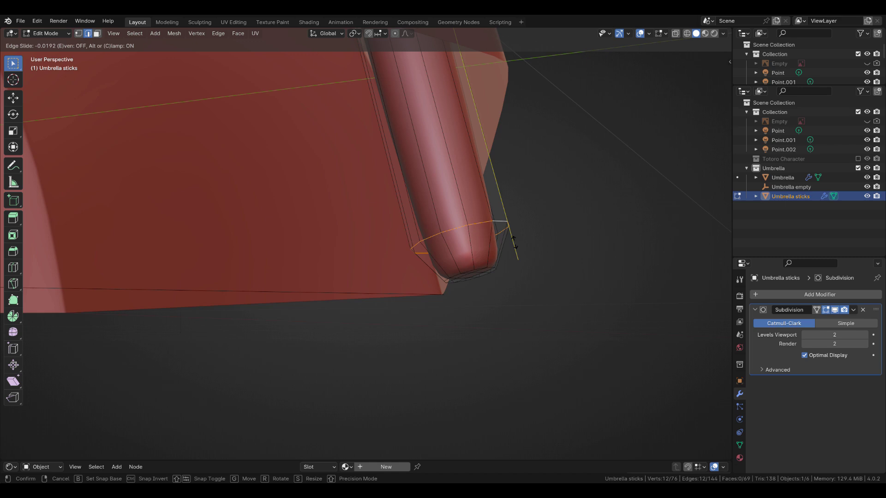
{"action": "left_click", "coordinate": [513, 236]}
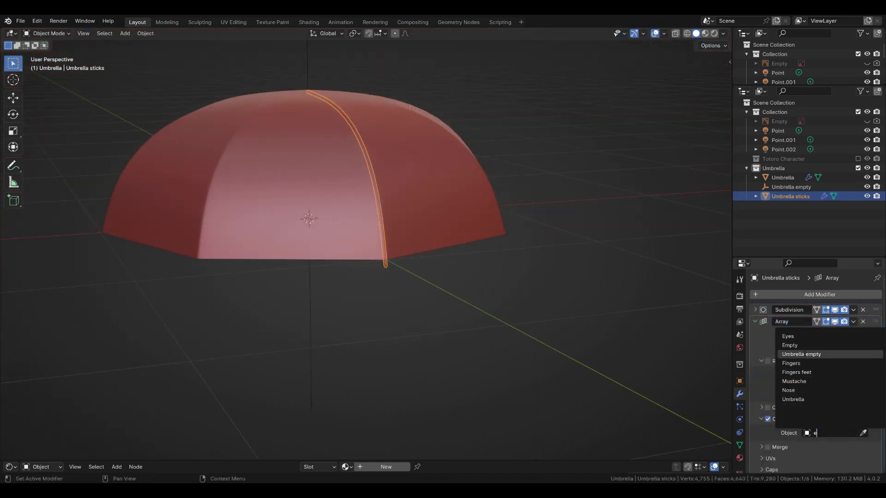
Step: Array the umbrella stick with Umbrella empty as the object offset, raising the count to place sticks all around the canopy
{"action": "left_click", "coordinate": [837, 410]}
{"action": "left_click", "coordinate": [761, 419]}
{"action": "left_click_drag", "start_coordinate": [834, 346], "coordinate": [858, 346]}
{"action": "scroll", "coordinate": [416, 267], "scroll_direction": "down", "scroll_amount": 2}
{"action": "middle_click_drag", "start_coordinate": [415, 268], "coordinate": [443, 276]}
{"action": "left_click", "coordinate": [456, 362]}
{"action": "middle_click_drag", "start_coordinate": [457, 361], "coordinate": [450, 383]}
Step: Add a UV sphere and delete its lower half
{"action": "key", "text": "shift+a"}
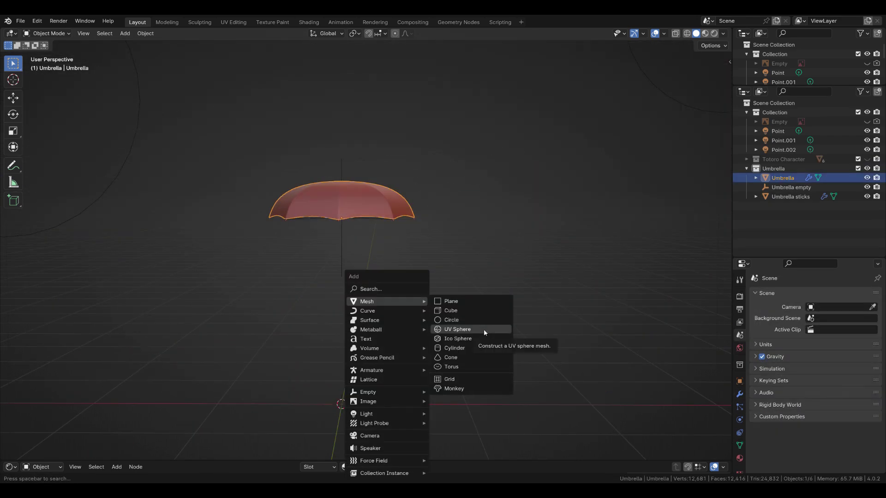
{"action": "left_click", "coordinate": [483, 328]}
{"action": "middle_click_drag", "start_coordinate": [411, 325], "coordinate": [405, 304]}
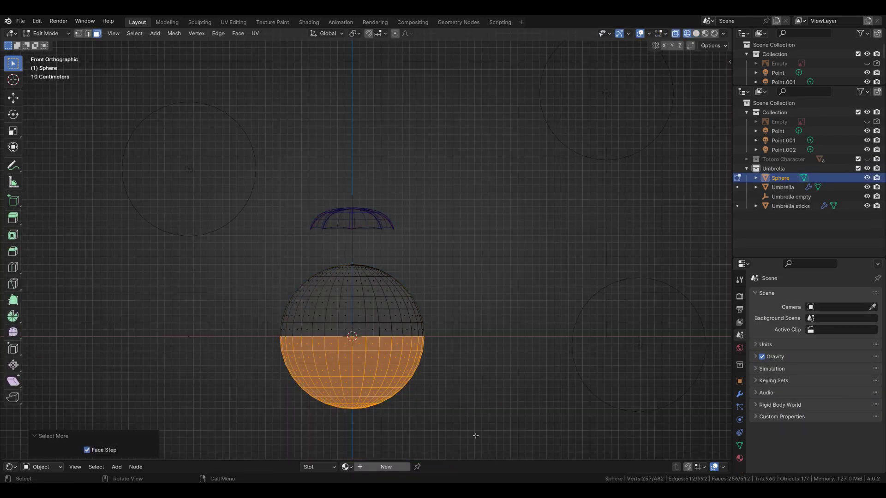
{"action": "key", "text": "x"}
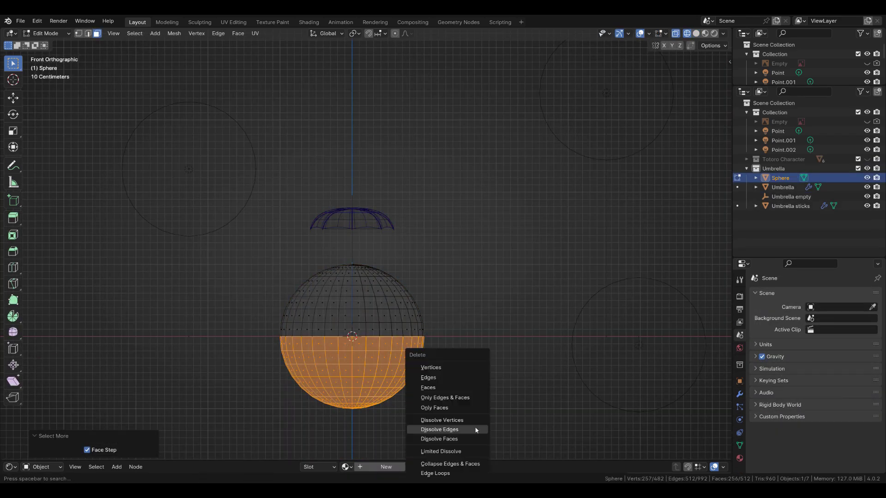
{"action": "left_click", "coordinate": [478, 387]}
Step: Close the half sphere's open base with a grid fill
{"action": "middle_click_drag", "start_coordinate": [421, 333], "coordinate": [420, 306]}
{"action": "key", "text": "ctrl+f"}
{"action": "left_click", "coordinate": [417, 303]}
{"action": "key", "text": "Tab"}
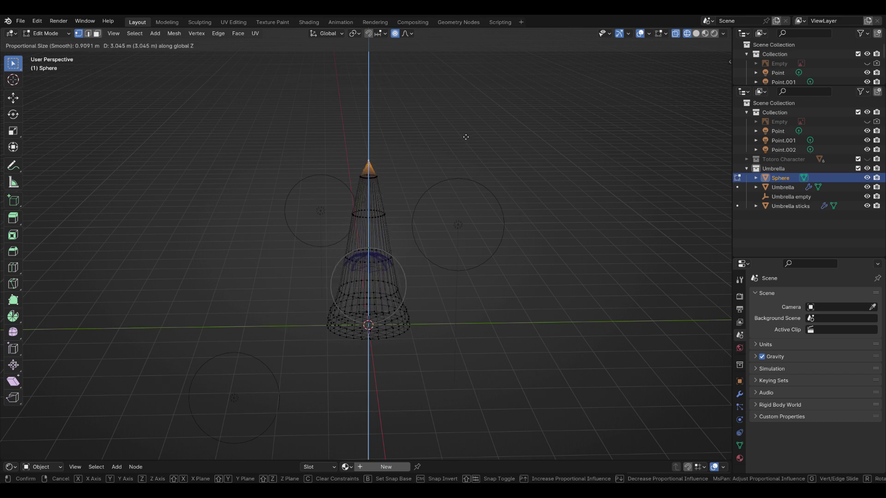
Step: Pull the half sphere's top up 3.07 m along Z with smooth proportional editing, and raise the tip about 0.53 m without it
{"action": "left_click", "coordinate": [466, 137]}
{"action": "scroll", "coordinate": [431, 332], "scroll_direction": "up", "scroll_amount": 2}
{"action": "mouse_move", "coordinate": [428, 304]}
{"action": "middle_mouse_down", "text": "shift"}
{"action": "mouse_move", "coordinate": [421, 261]}
{"action": "mouse_move", "coordinate": [417, 291]}
{"action": "middle_mouse_up", "text": "shift"}
{"action": "key", "text": "o"}
{"action": "key", "text": "g"}
{"action": "key", "text": "z"}
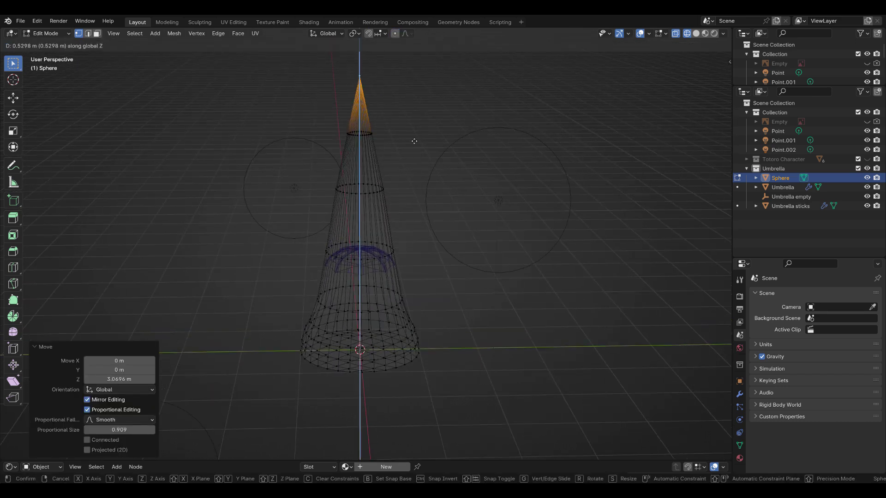
{"action": "left_click", "coordinate": [414, 141]}
Step: Scale the spike down to a small finial that suits the umbrella canopy
{"action": "middle_click_drag", "start_coordinate": [414, 142], "coordinate": [443, 296]}
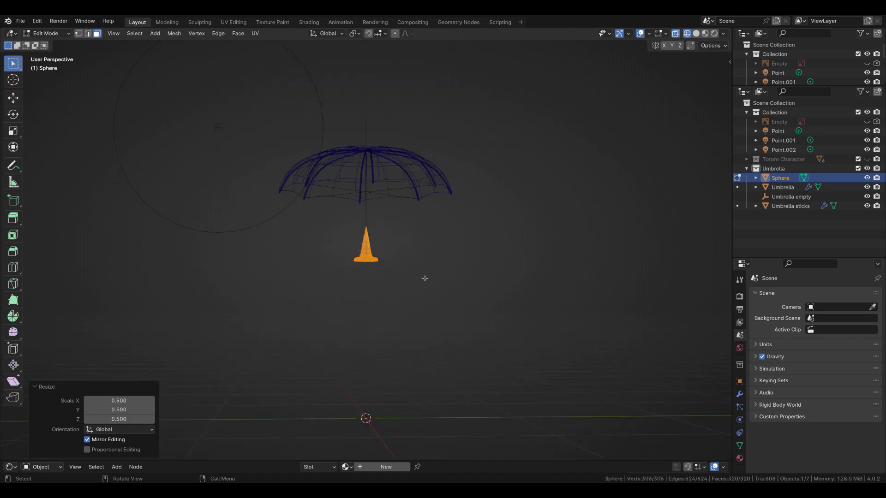
{"action": "key", "text": "KP_1"}
{"action": "key", "text": "s"}
{"action": "left_click", "coordinate": [361, 247]}
{"action": "scroll", "coordinate": [360, 249], "scroll_direction": "up", "scroll_amount": 6}
{"action": "middle_click_drag", "start_coordinate": [286, 318], "coordinate": [487, 230], "text": "shift"}
{"action": "key", "text": "s"}
{"action": "left_click", "coordinate": [477, 235]}
Step: Move the small spike along Z onto the top centre of the canopy
{"action": "scroll", "coordinate": [477, 235], "scroll_direction": "up", "scroll_amount": 5}
{"action": "middle_click_drag", "start_coordinate": [437, 260], "coordinate": [500, 258], "text": "shift"}
{"action": "key", "text": "g"}
{"action": "key", "text": "z"}
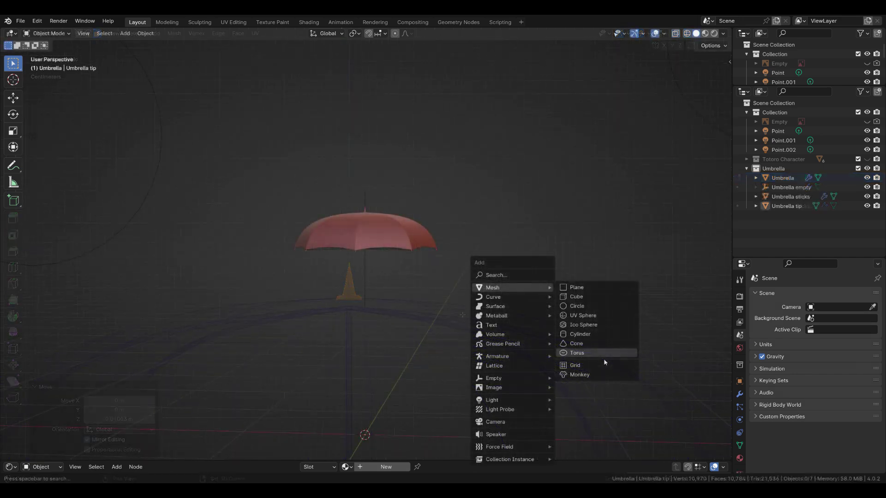
Step: Add a torus and rotate it 90° about the X axis
{"action": "left_click", "coordinate": [603, 359]}
{"action": "type", "text": "rx90"}
{"action": "key", "text": "Return"}
Step: Delete the upper half of the torus, leaving a U-shaped tube
{"action": "key", "text": "KP_1"}
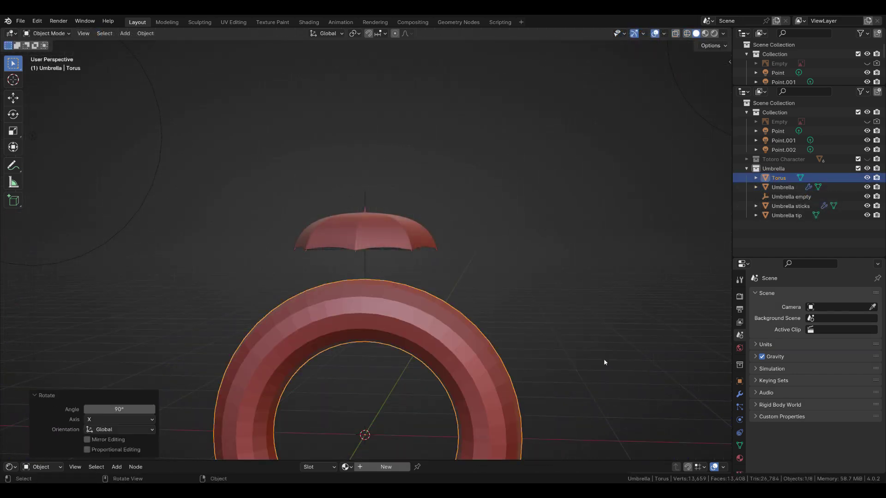
{"action": "middle_click_drag", "start_coordinate": [598, 357], "coordinate": [534, 230], "text": "shift"}
{"action": "scroll", "coordinate": [538, 229], "scroll_direction": "down", "scroll_amount": 1}
{"action": "key", "text": "Tab"}
{"action": "key", "text": "shift+z"}
{"action": "key", "text": "3"}
{"action": "mouse_move", "coordinate": [155, 295]}
{"action": "left_mouse_down"}
{"action": "mouse_move", "coordinate": [601, 186]}
{"action": "mouse_move", "coordinate": [604, 156]}
{"action": "left_mouse_up"}
{"action": "key", "text": "x"}
{"action": "left_click", "coordinate": [593, 144]}
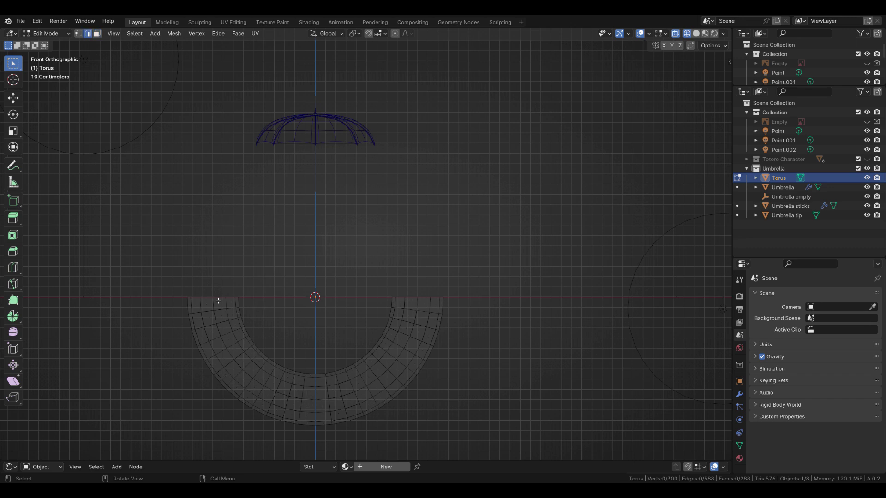
Step: Extrude the U-shaped tube's left open end straight up along Z in several segments
{"action": "key", "text": "z"}
{"action": "left_click", "coordinate": [208, 242]}
{"action": "left_click", "coordinate": [204, 275]}
{"action": "left_click", "coordinate": [215, 206]}
Step: Shift the tube's uppermost left segment inward and rotate it about 15°
{"action": "key", "text": "g"}
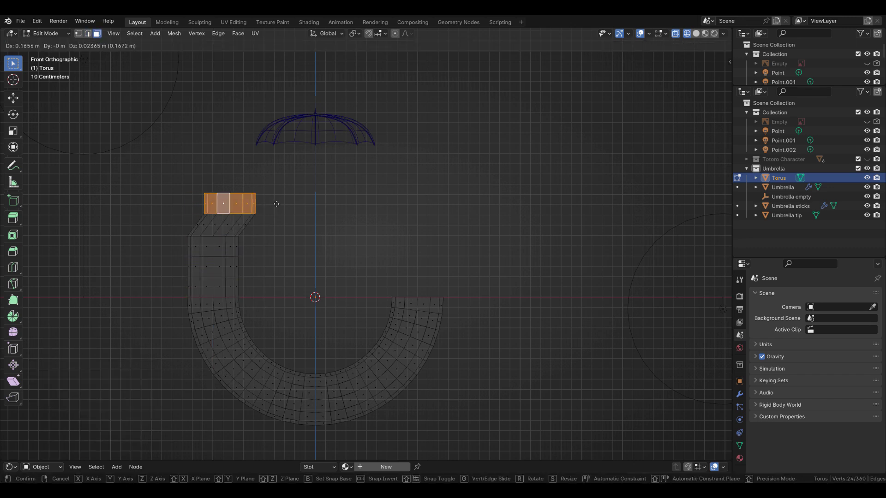
{"action": "left_click", "coordinate": [276, 206]}
{"action": "key", "text": "r"}
{"action": "left_click", "coordinate": [317, 211]}
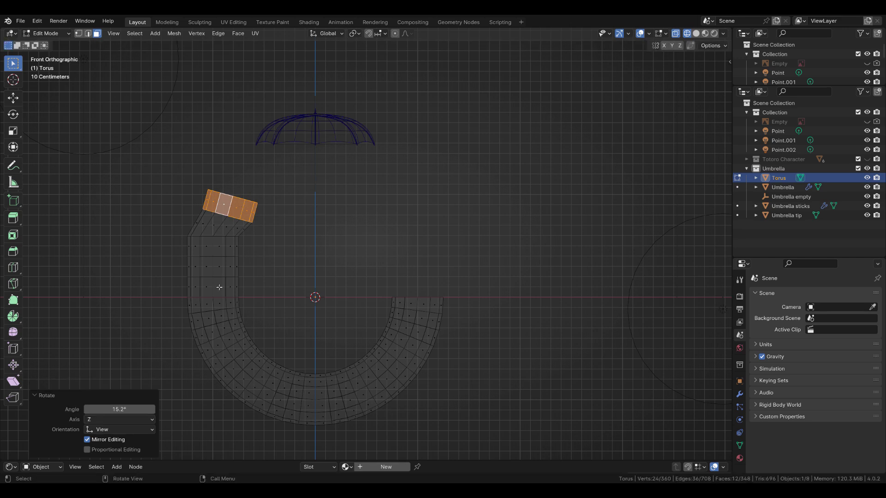
Step: Delete the segments between the tilted end piece and the curved part of the tube
{"action": "left_click", "coordinate": [216, 251], "text": "alt"}
{"action": "key", "text": "ctrl+KP_Add"}
{"action": "key", "text": "x"}
{"action": "left_click", "coordinate": [214, 256]}
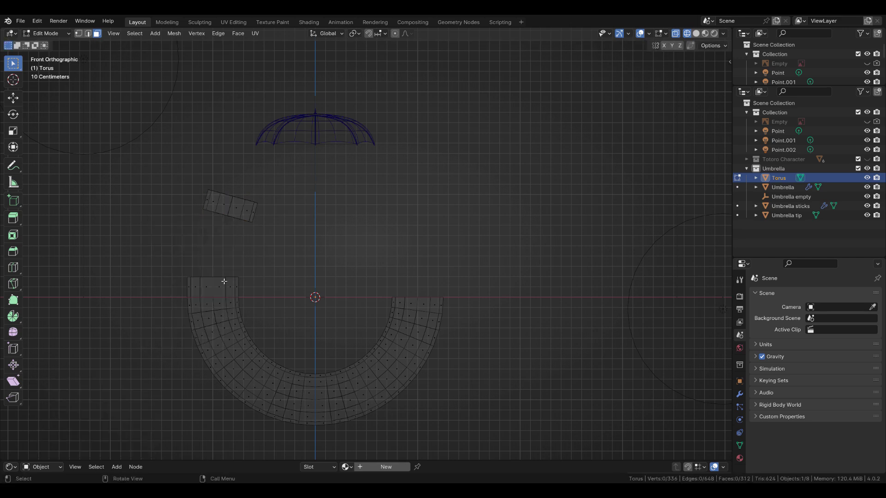
Step: Join the tilted end piece to the curved tube with the LoopTools Bridge operation
{"action": "middle_click_drag", "start_coordinate": [232, 208], "coordinate": [237, 224]}
{"action": "right_click", "coordinate": [238, 222]}
{"action": "mouse_move", "coordinate": [240, 187]}
{"action": "left_click", "coordinate": [300, 192]}
{"action": "key", "text": "ctrl+z"}
{"action": "right_click", "coordinate": [301, 192]}
{"action": "mouse_move", "coordinate": [305, 187]}
{"action": "left_click", "coordinate": [340, 185]}
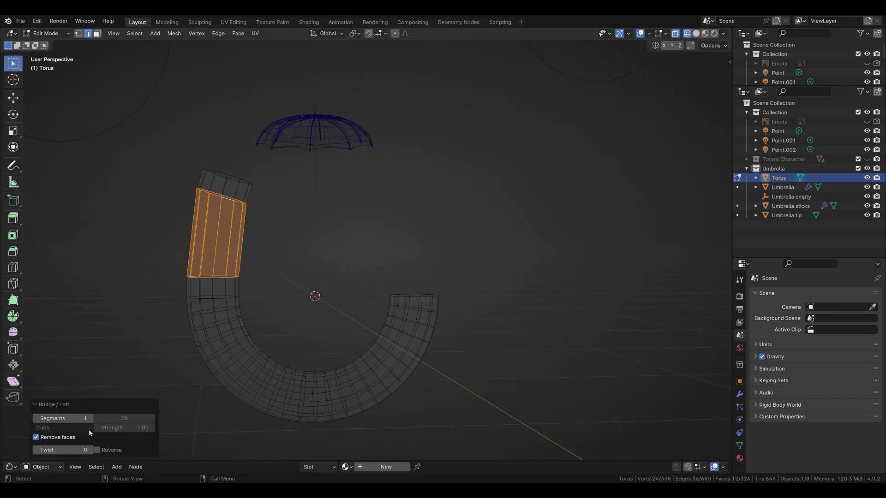
Step: Extrude the tube's right open end straight up along Z into a long shaft
{"action": "key", "text": "Tab"}
{"action": "scroll", "coordinate": [322, 249], "scroll_direction": "down", "scroll_amount": 2}
{"action": "key", "text": "Tab"}
{"action": "scroll", "coordinate": [323, 249], "scroll_direction": "up", "scroll_amount": 2}
{"action": "left_click", "coordinate": [369, 263]}
{"action": "middle_click_drag", "start_coordinate": [371, 263], "coordinate": [360, 262]}
{"action": "left_click", "coordinate": [418, 302], "text": "alt"}
{"action": "key", "text": "KP_1"}
{"action": "scroll", "coordinate": [469, 263], "scroll_direction": "down", "scroll_amount": 2}
{"action": "key", "text": "g"}
{"action": "key", "text": "z"}
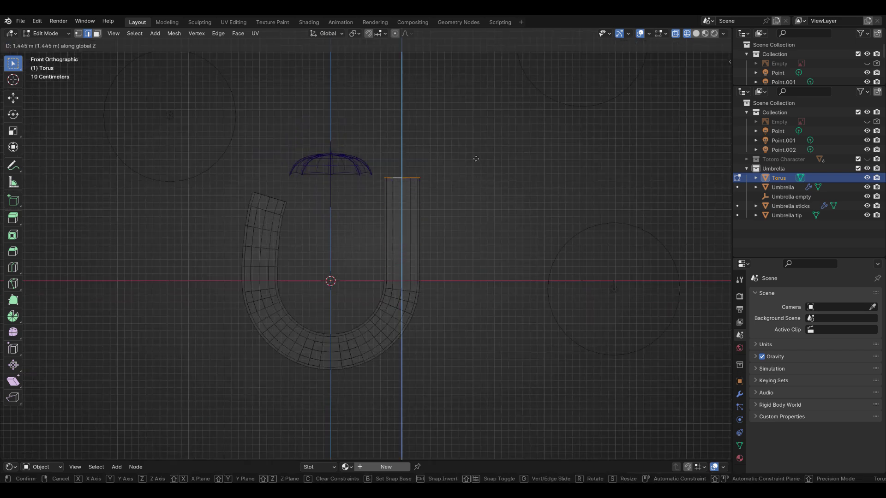
{"action": "left_click", "coordinate": [476, 136]}
Step: Raise the shaft's open end a further 0.326 m along Z and divide the shaft with evenly spaced loop cuts
{"action": "key", "text": "g"}
{"action": "key", "text": "z"}
{"action": "left_click", "coordinate": [399, 213]}
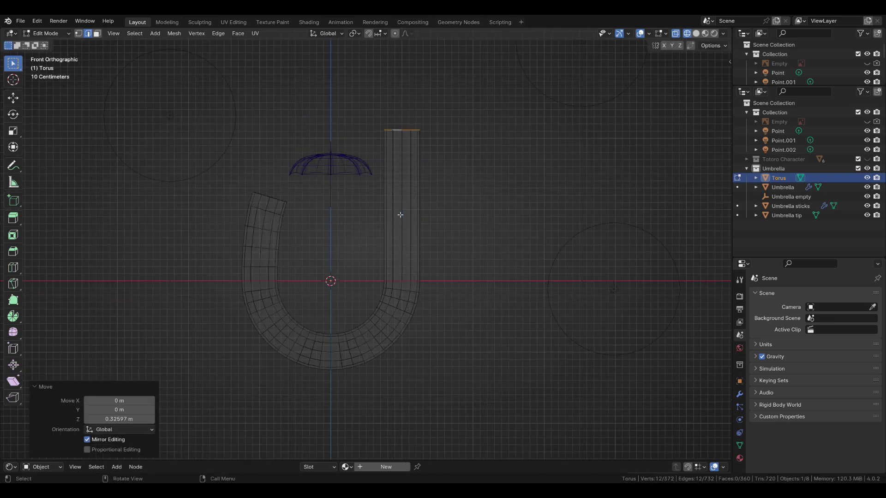
Step: Close both open ends of the J-shaped handle with grid fills
{"action": "left_click", "coordinate": [417, 135], "text": "alt"}
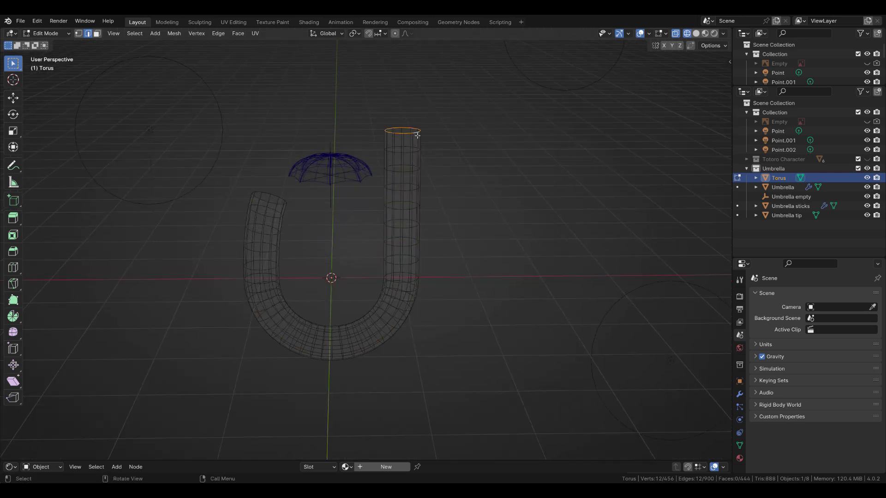
{"action": "key", "text": "ctrl+f"}
{"action": "left_click", "coordinate": [406, 137]}
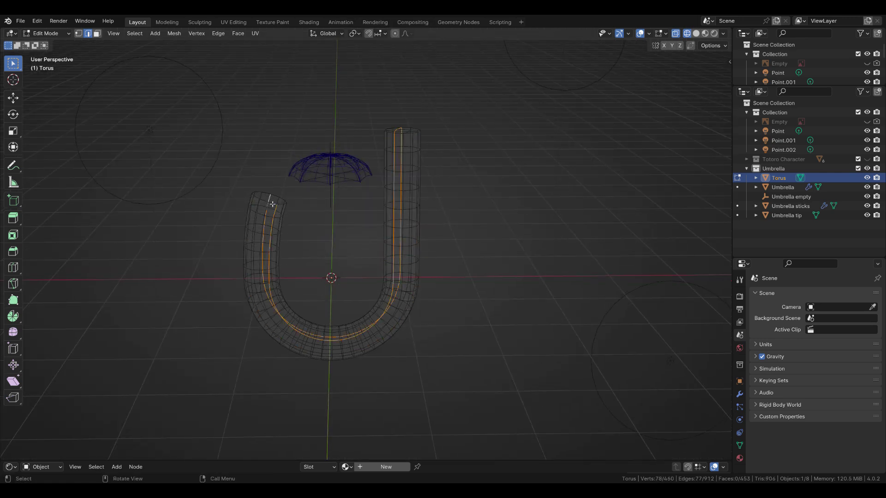
{"action": "key", "text": "ctrl+f"}
{"action": "left_click", "coordinate": [270, 201]}
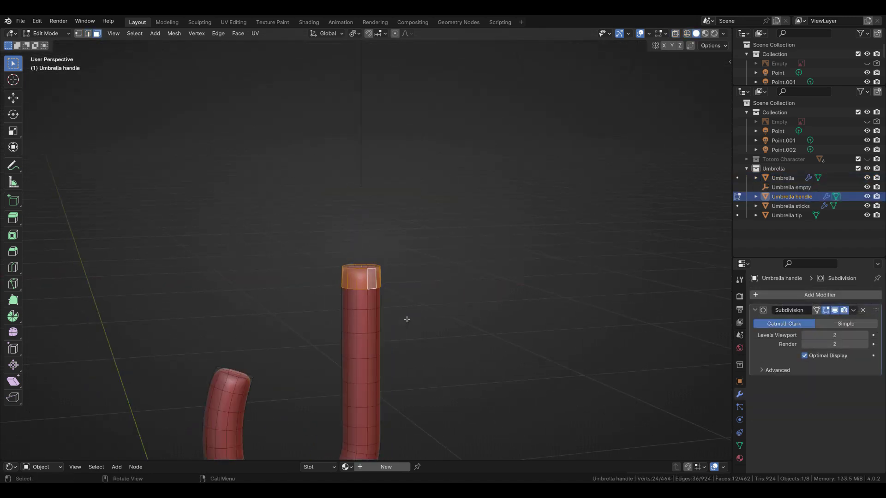
Step: Duplicate the top ring of faces on the handle's shaft and move the copy up along Z
{"action": "middle_click_drag", "start_coordinate": [407, 319], "coordinate": [404, 328]}
{"action": "key", "text": "shift+d"}
{"action": "right_click", "coordinate": [427, 304]}
{"action": "scroll", "coordinate": [435, 305], "scroll_direction": "up", "scroll_amount": 3}
{"action": "key", "text": "g"}
{"action": "key", "text": "z"}
{"action": "left_click", "coordinate": [431, 253]}
Step: Change the transform pivot point and scale the duplicated ring up into a collar slightly wider than the shaft
{"action": "middle_click_drag", "start_coordinate": [431, 253], "coordinate": [403, 251]}
{"action": "left_click", "coordinate": [354, 33]}
{"action": "left_click", "coordinate": [380, 86]}
{"action": "key", "text": "s"}
{"action": "left_click", "coordinate": [446, 190]}
Step: Close the collar's open top and bottom with grid fills
{"action": "scroll", "coordinate": [409, 237], "scroll_direction": "up", "scroll_amount": 1}
{"action": "key", "text": "2"}
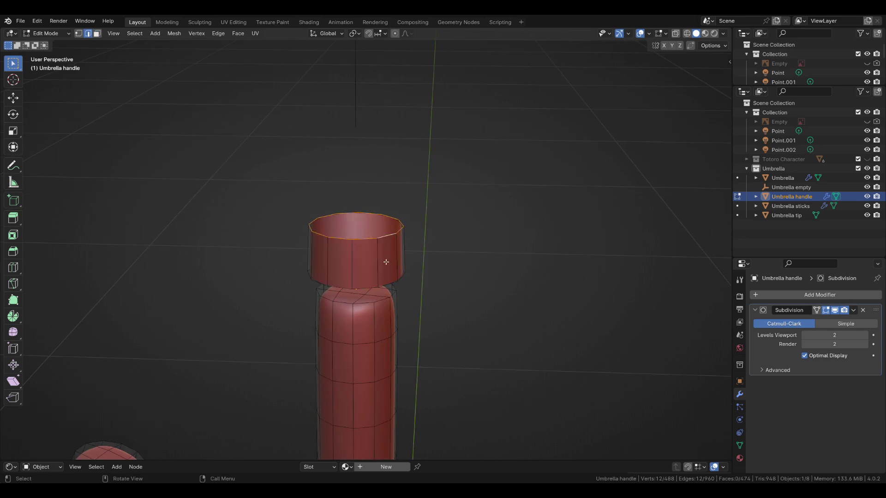
{"action": "middle_click_drag", "start_coordinate": [410, 222], "coordinate": [407, 210]}
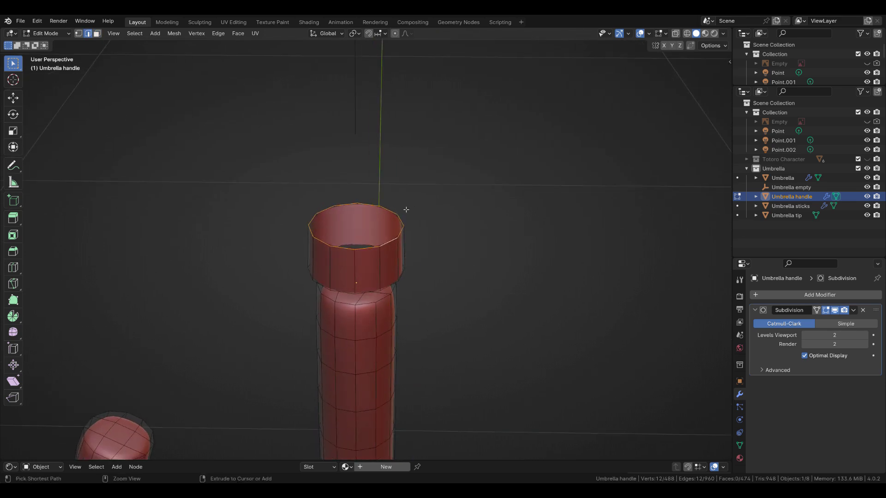
{"action": "key", "text": "ctrl+f"}
{"action": "left_click", "coordinate": [406, 210]}
{"action": "left_click", "coordinate": [397, 281], "text": "alt"}
{"action": "key", "text": "ctrl+f"}
{"action": "left_click", "coordinate": [397, 281]}
Step: Select the whole collar and stretch it along Z by a factor of 1.371
{"action": "middle_click_drag", "start_coordinate": [397, 281], "coordinate": [385, 248]}
{"action": "left_click", "coordinate": [358, 251]}
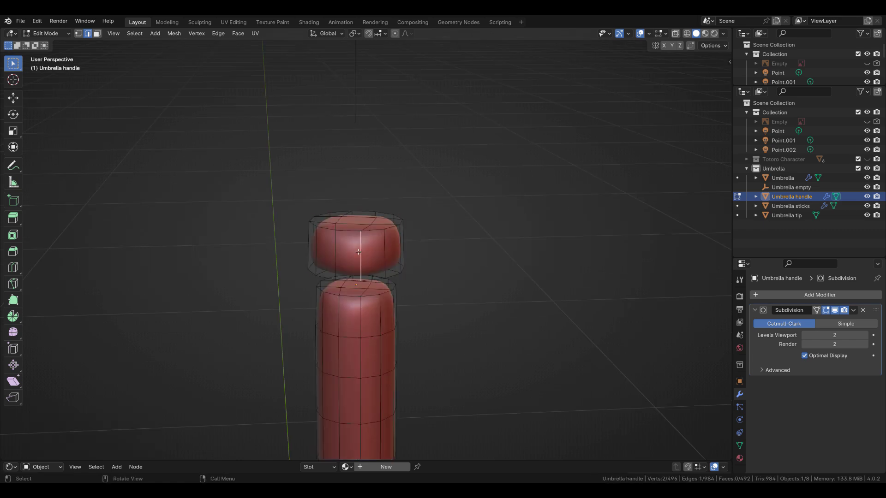
{"action": "scroll", "coordinate": [359, 252], "scroll_direction": "down", "scroll_amount": 5}
{"action": "key", "text": "ctrl+l"}
{"action": "key", "text": "s"}
{"action": "left_click", "coordinate": [412, 161]}
Step: Duplicate the shaft's face ring just below the collar and move the copy up along Z above the collar
{"action": "key", "text": "KP_1"}
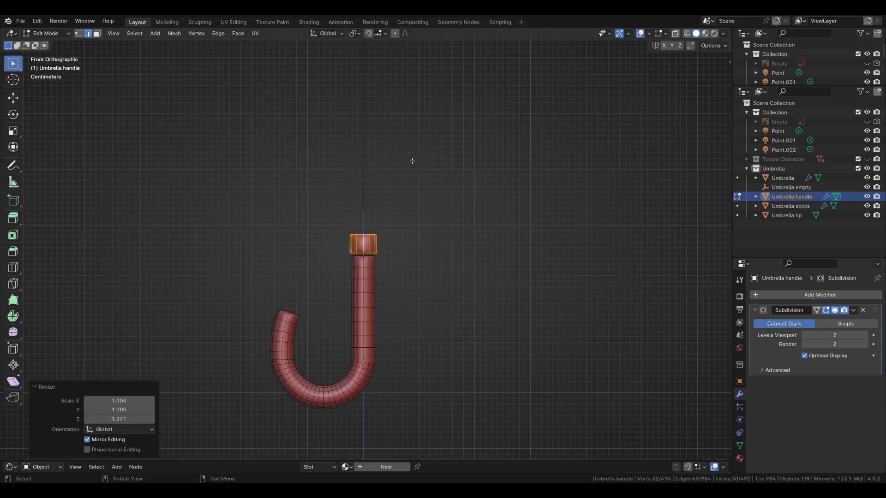
{"action": "key", "text": "shift+d"}
{"action": "right_click", "coordinate": [379, 251]}
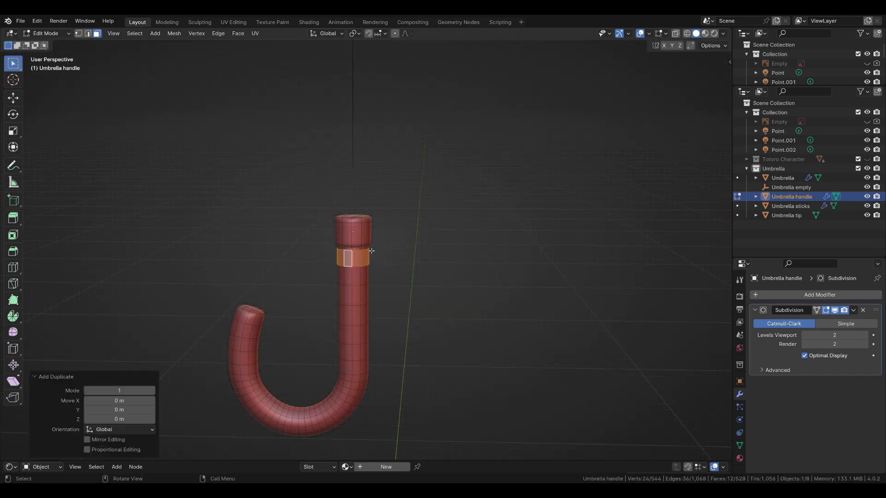
{"action": "key", "text": "g"}
{"action": "key", "text": "z"}
{"action": "left_click", "coordinate": [378, 191]}
Step: Extrude the raised ring's lower edge loop along Z in two stages to connect it with the collar
{"action": "scroll", "coordinate": [364, 180], "scroll_direction": "up", "scroll_amount": 3}
{"action": "left_click", "coordinate": [350, 163]}
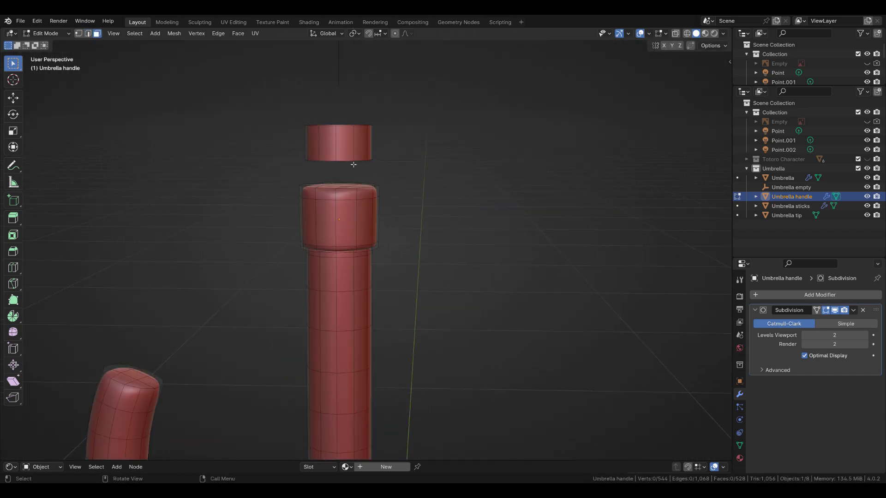
{"action": "left_click", "coordinate": [353, 164], "text": "alt"}
{"action": "middle_click_drag", "start_coordinate": [353, 163], "coordinate": [397, 245]}
{"action": "key", "text": "KP_1"}
{"action": "key", "text": "e"}
{"action": "key", "text": "z"}
{"action": "left_click", "coordinate": [344, 215]}
{"action": "key", "text": "e"}
{"action": "key", "text": "z"}
{"action": "left_click", "coordinate": [342, 229]}
Step: Extrude the upper edge loop of the handle's neck about 0.6 m up along Z into the canopy
{"action": "left_click", "coordinate": [346, 176], "text": "alt"}
{"action": "scroll", "coordinate": [348, 178], "scroll_direction": "down", "scroll_amount": 10}
{"action": "scroll", "coordinate": [400, 221], "scroll_direction": "down", "scroll_amount": 3}
{"action": "middle_click_drag", "start_coordinate": [403, 197], "coordinate": [409, 289], "text": "shift"}
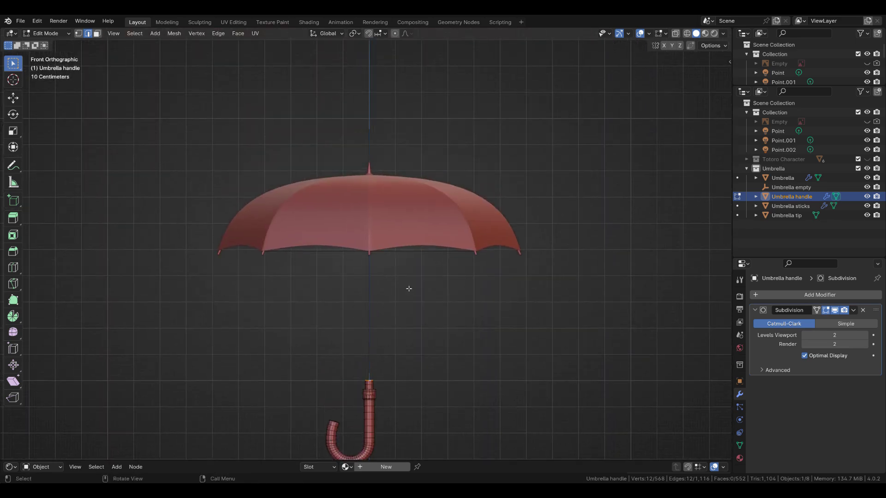
{"action": "key", "text": "e"}
{"action": "key", "text": "z"}
{"action": "left_click", "coordinate": [407, 131]}
{"action": "key", "text": "shift+z"}
{"action": "middle_click_drag", "start_coordinate": [405, 138], "coordinate": [399, 212], "text": "shift"}
{"action": "scroll", "coordinate": [399, 219], "scroll_direction": "up", "scroll_amount": 5}
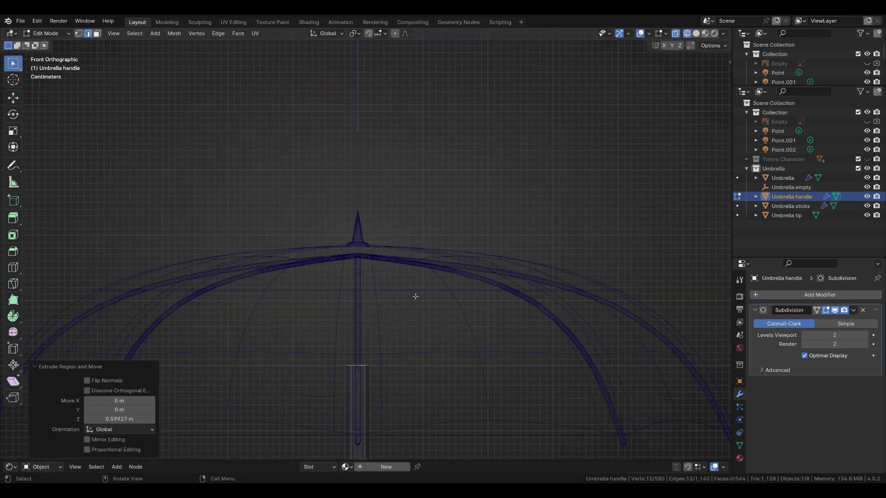
Step: Raise the shaft's open end further along Z toward the underside of the canopy's peak
{"action": "key", "text": "g"}
{"action": "key", "text": "z"}
{"action": "left_click", "coordinate": [412, 187]}
{"action": "scroll", "coordinate": [413, 263], "scroll_direction": "up", "scroll_amount": 3}
{"action": "key", "text": "g"}
{"action": "key", "text": "z"}
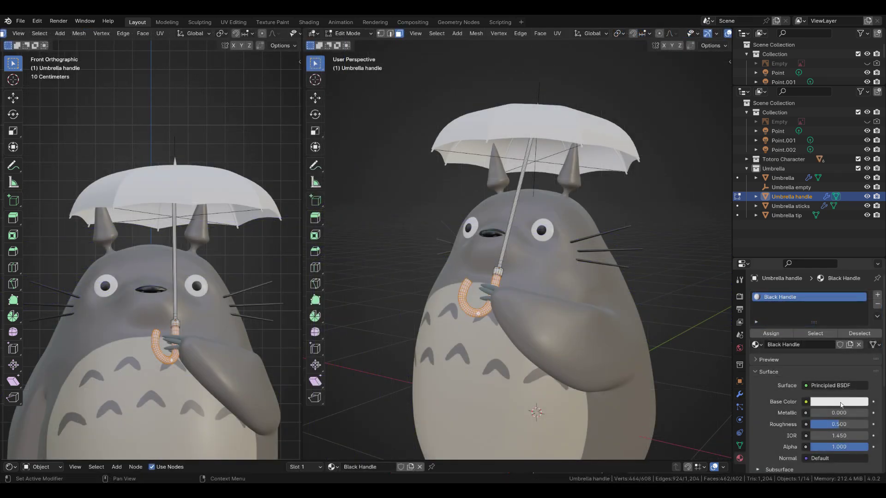
Step: Set the Black Handle material's base color to black
{"action": "left_click", "coordinate": [838, 402]}
{"action": "left_click_drag", "start_coordinate": [866, 336], "coordinate": [866, 392]}
{"action": "scroll", "coordinate": [602, 331], "scroll_direction": "up", "scroll_amount": 3}
{"action": "middle_click_drag", "start_coordinate": [601, 331], "coordinate": [595, 297], "text": "shift"}
{"action": "key", "text": "Tab"}
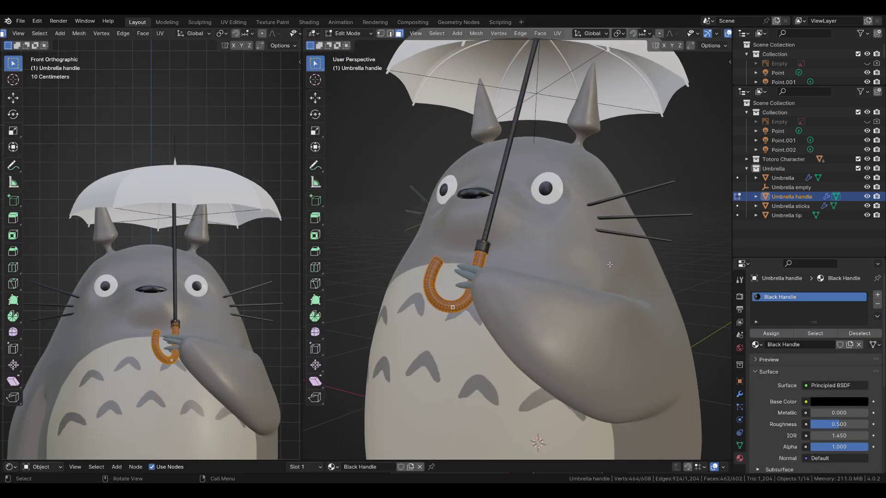
Step: Add a Steel material for the umbrella's shaft and collar, with a light grey base color and Metallic 1.000
{"action": "left_click", "coordinate": [877, 295]}
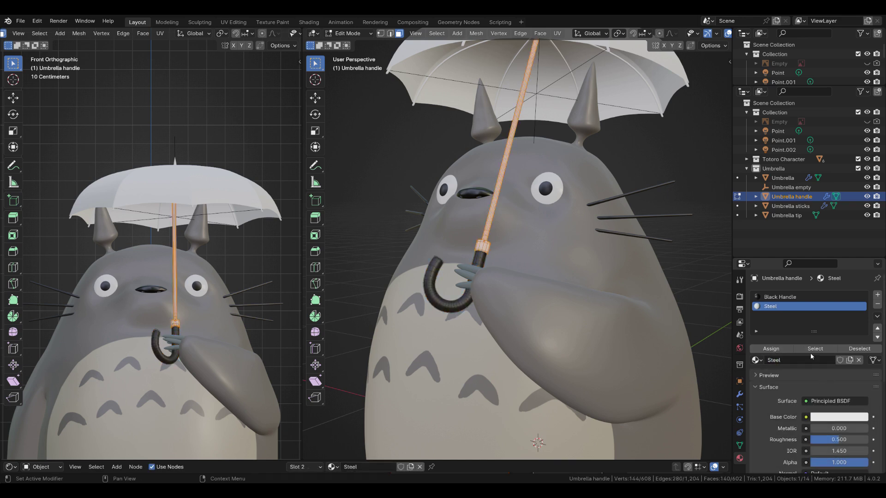
{"action": "left_click", "coordinate": [832, 415]}
{"action": "left_click", "coordinate": [861, 300]}
{"action": "left_click_drag", "start_coordinate": [831, 429], "coordinate": [876, 428]}
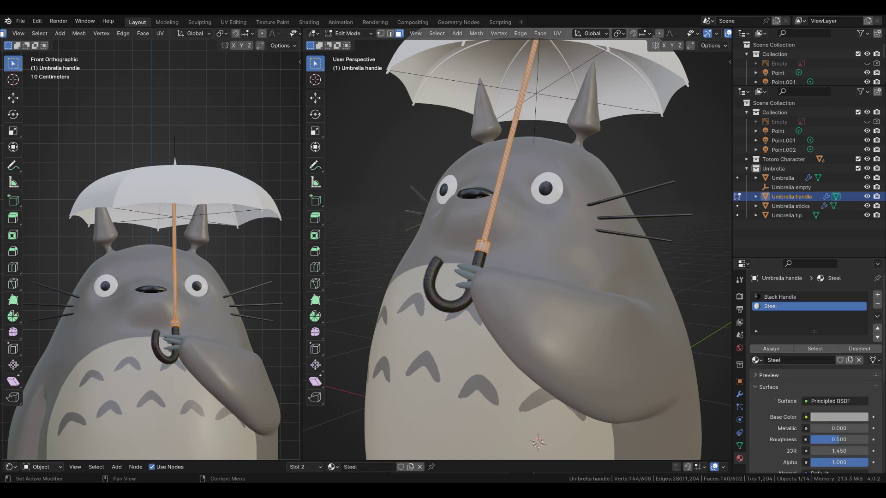
{"action": "left_click", "coordinate": [845, 416]}
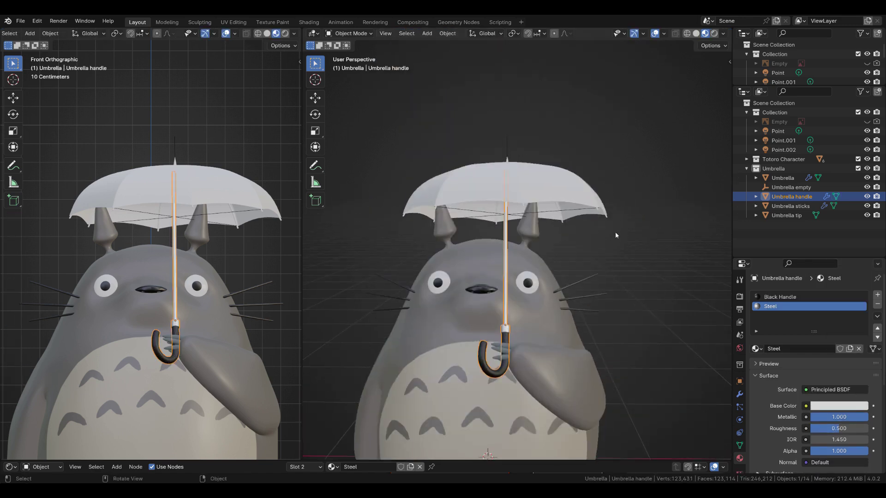
Step: Darken the canopy's Umbrella skin base color to a value of about 0.058 and tint it toward blue
{"action": "scroll", "coordinate": [490, 408], "scroll_direction": "up", "scroll_amount": 4}
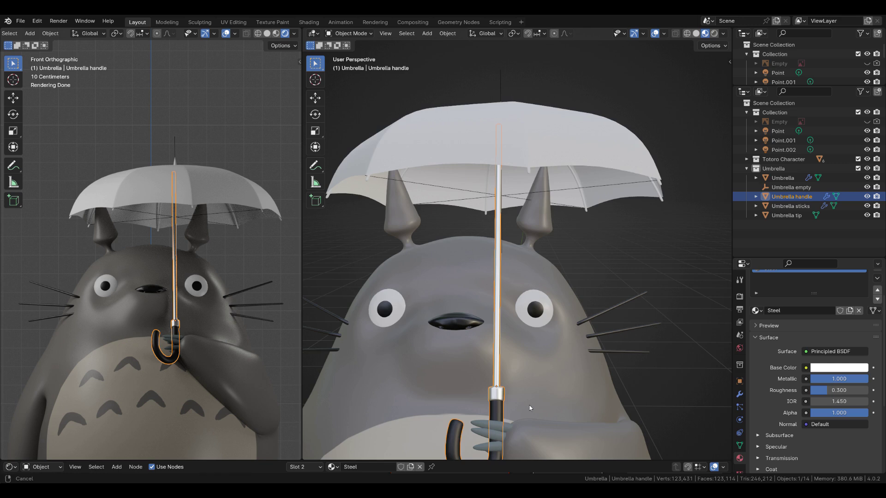
{"action": "middle_click_drag", "start_coordinate": [530, 408], "coordinate": [613, 309]}
{"action": "scroll", "coordinate": [208, 306], "scroll_direction": "up", "scroll_amount": 6}
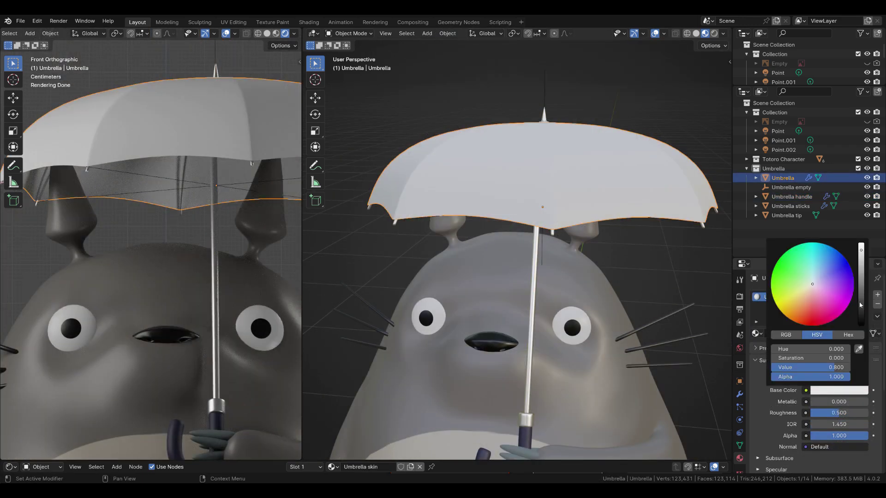
{"action": "left_click", "coordinate": [862, 306]}
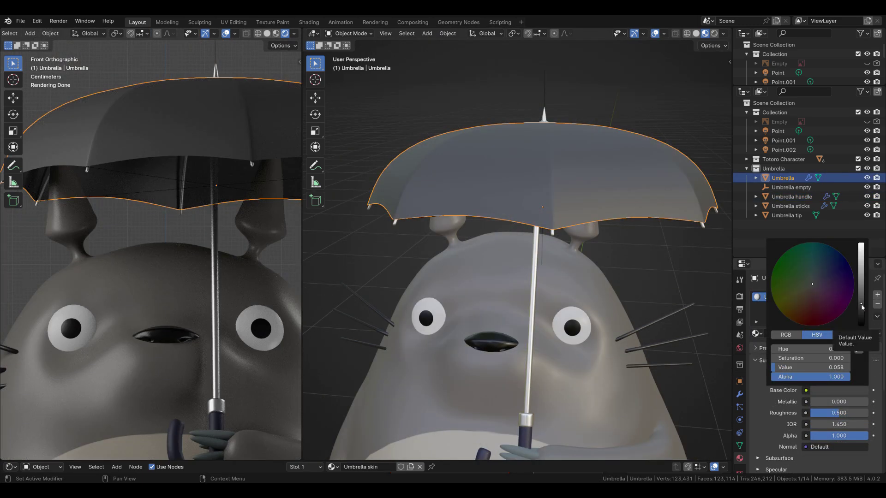
{"action": "left_click_drag", "start_coordinate": [824, 277], "coordinate": [841, 259]}
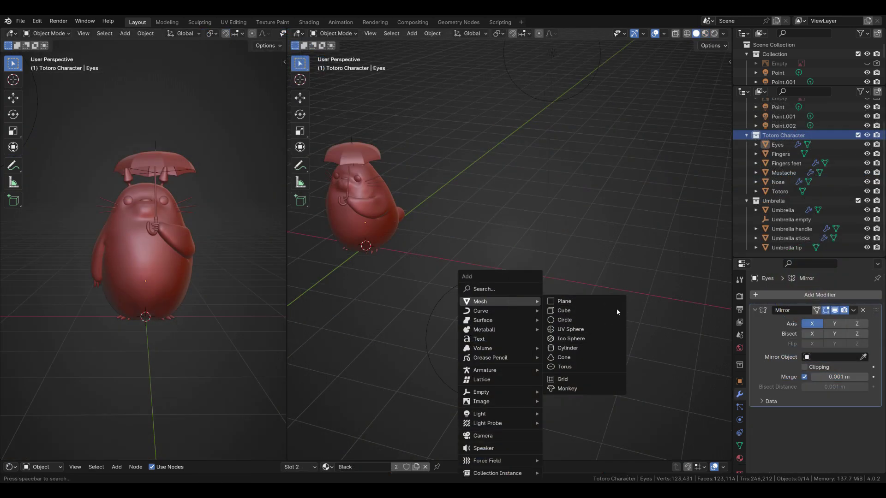
Step: Add a mesh circle and move it about 2.48 m along X, away from Totoro
{"action": "left_click", "coordinate": [612, 321]}
{"action": "key", "text": "g"}
{"action": "key", "text": "x"}
{"action": "left_click", "coordinate": [538, 283]}
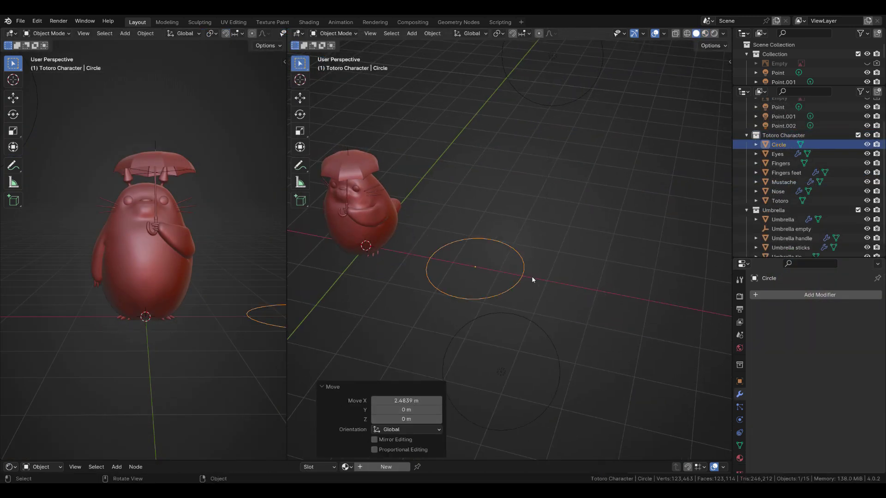
Step: Apply the circle's transform and close its outline with a grid fill of span 8
{"action": "key", "text": "ctrl+a"}
{"action": "left_click", "coordinate": [511, 294]}
{"action": "key", "text": "Tab"}
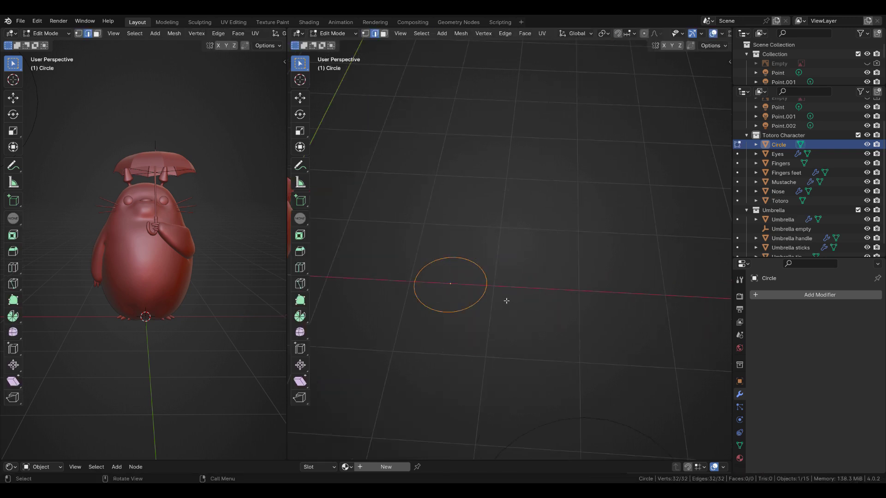
{"action": "key", "text": "ctrl+f"}
{"action": "left_click", "coordinate": [505, 290]}
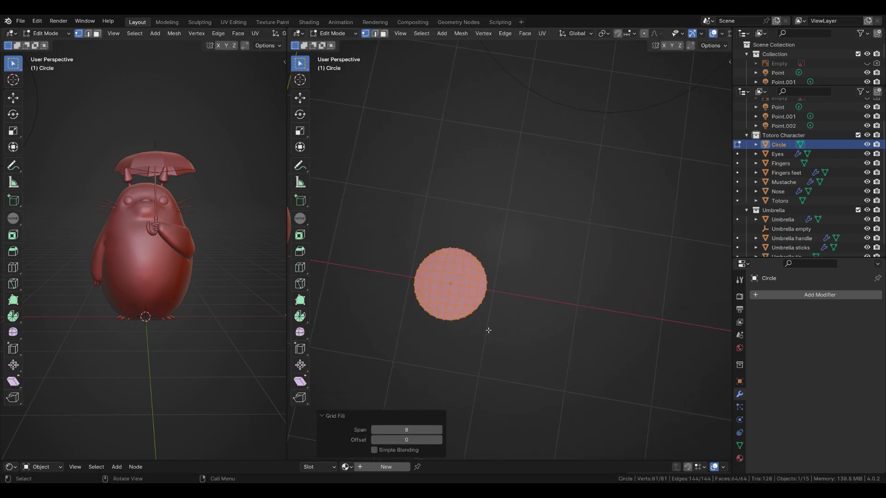
Step: Stretch the filled disc along Y and rescale it into an elongated leaf base
{"action": "key", "text": "y"}
{"action": "left_click", "coordinate": [501, 237]}
{"action": "key", "text": "s"}
{"action": "middle_click_drag", "start_coordinate": [487, 296], "coordinate": [466, 249]}
{"action": "left_click", "coordinate": [484, 273]}
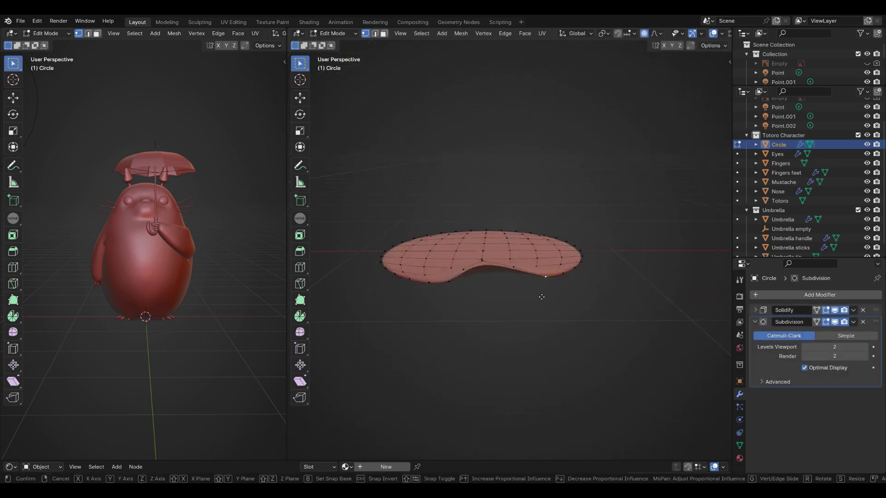
Step: Bend the leaf's front rim down along Z with proportional editing and shift a second vertex along Z
{"action": "key", "text": "z"}
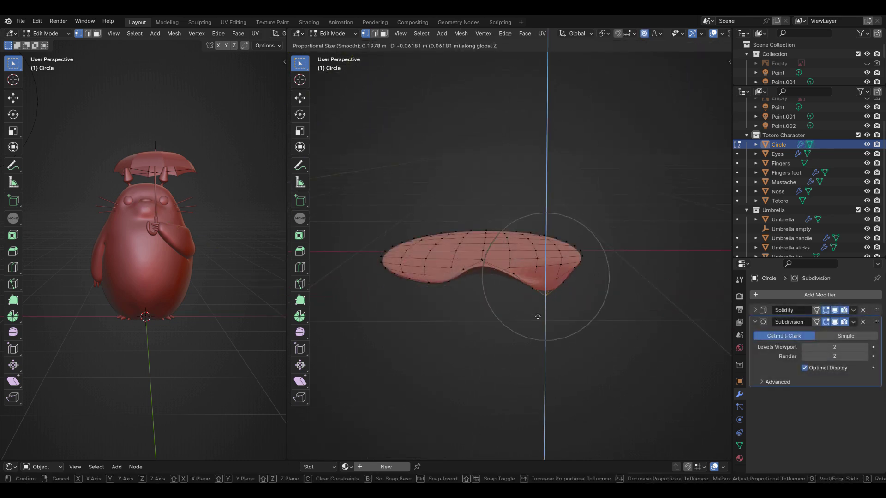
{"action": "left_click", "coordinate": [538, 313]}
{"action": "middle_click_drag", "start_coordinate": [538, 313], "coordinate": [493, 271]}
{"action": "key", "text": "g"}
{"action": "key", "text": "z"}
{"action": "left_click", "coordinate": [449, 257]}
Step: Shift further rim vertices along Z, lowering the leaf's far tip with a larger proportional editing radius
{"action": "key", "text": "g"}
{"action": "key", "text": "z"}
{"action": "left_click", "coordinate": [627, 258]}
{"action": "key", "text": "g"}
{"action": "key", "text": "z"}
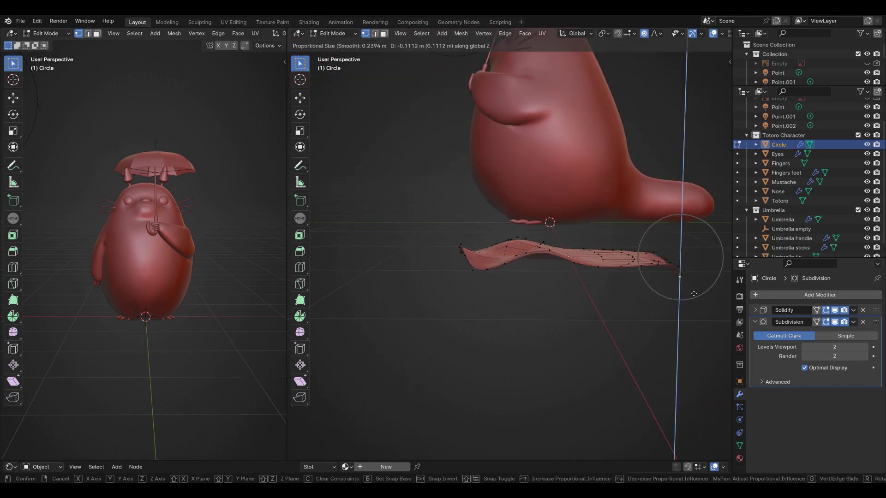
{"action": "scroll", "coordinate": [691, 301], "scroll_direction": "down", "scroll_amount": 4}
{"action": "left_click", "coordinate": [690, 301]}
Step: Raise two more leaf vertices along Z with proportional editing to finish the wavy surface, and return to Object Mode
{"action": "left_click", "coordinate": [603, 256]}
{"action": "key", "text": "g"}
{"action": "key", "text": "z"}
{"action": "left_click", "coordinate": [608, 246]}
{"action": "left_click", "coordinate": [605, 261]}
{"action": "key", "text": "g"}
{"action": "key", "text": "z"}
{"action": "left_click", "coordinate": [615, 246]}
{"action": "mouse_move", "coordinate": [616, 246]}
{"action": "middle_mouse_down"}
{"action": "mouse_move", "coordinate": [666, 261]}
{"action": "mouse_move", "coordinate": [614, 282]}
{"action": "middle_mouse_up"}
{"action": "key", "text": "Tab"}
{"action": "scroll", "coordinate": [609, 282], "scroll_direction": "down", "scroll_amount": 4}
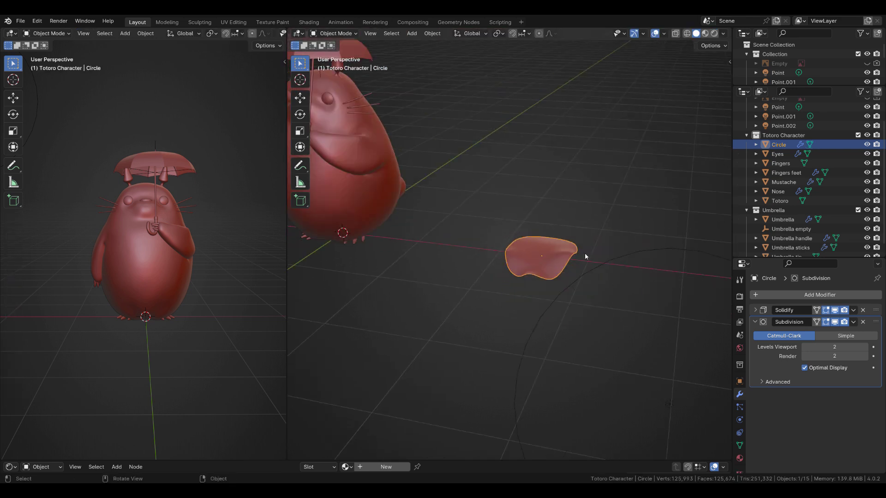
Step: Shade the leaf smooth and move it to the top of Totoro's head
{"action": "right_click", "coordinate": [578, 244]}
{"action": "left_click", "coordinate": [578, 245]}
{"action": "mouse_move", "coordinate": [524, 291]}
{"action": "middle_mouse_down"}
{"action": "mouse_move", "coordinate": [620, 318]}
{"action": "mouse_move", "coordinate": [610, 287]}
{"action": "middle_mouse_up"}
{"action": "key", "text": "g"}
{"action": "left_click", "coordinate": [458, 180]}
Step: Scale the leaf to fit the head and adjust its position along Y
{"action": "scroll", "coordinate": [459, 182], "scroll_direction": "up", "scroll_amount": 3}
{"action": "middle_click_drag", "start_coordinate": [475, 198], "coordinate": [482, 250], "text": "shift"}
{"action": "scroll", "coordinate": [528, 292], "scroll_direction": "up", "scroll_amount": 3}
{"action": "key", "text": "s"}
{"action": "left_click", "coordinate": [514, 234]}
{"action": "key", "text": "g"}
{"action": "key", "text": "y"}
{"action": "left_click", "coordinate": [446, 250]}
Step: Hide the Umbrella collection in the viewport and make Totoro Character the active collection
{"action": "left_click", "coordinate": [746, 210]}
{"action": "left_click", "coordinate": [778, 215]}
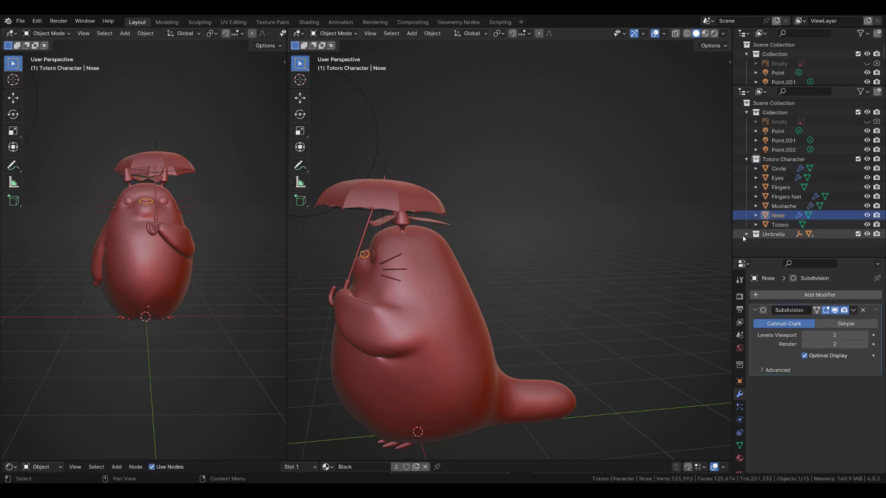
{"action": "left_click", "coordinate": [866, 234]}
{"action": "left_click", "coordinate": [783, 159]}
{"action": "middle_click_drag", "start_coordinate": [678, 197], "coordinate": [225, 284]}
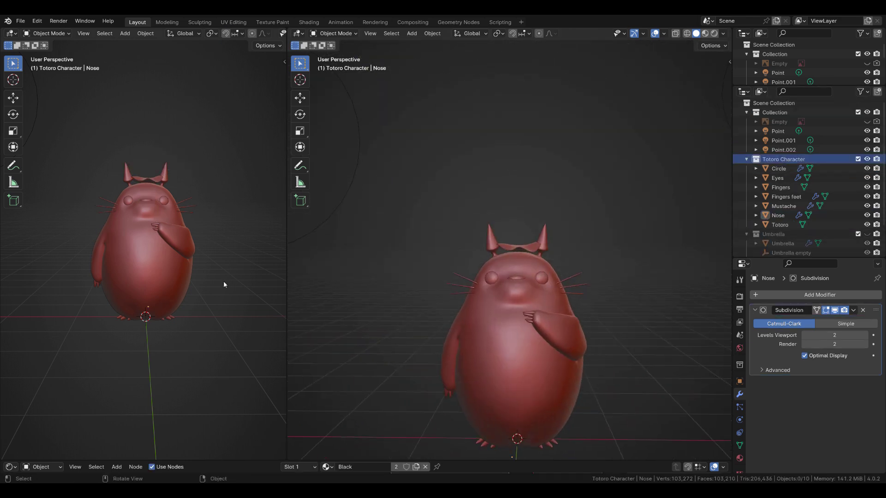
Step: Select the leaf on the head and scale it to fill the gap between the ears
{"action": "scroll", "coordinate": [544, 250], "scroll_direction": "up", "scroll_amount": 1}
{"action": "left_click", "coordinate": [543, 249]}
{"action": "key", "text": "s"}
{"action": "left_click", "coordinate": [563, 240]}
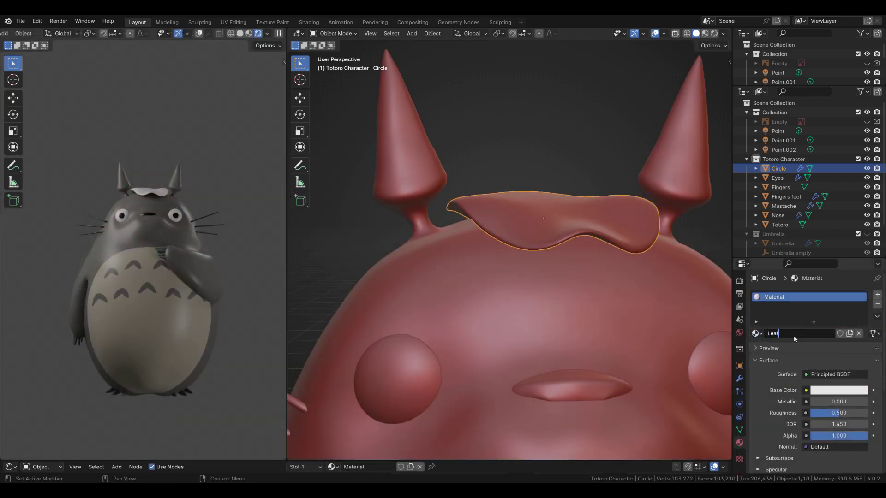
Step: Name the leaf's new material Leaf and give it a dark green base color
{"action": "key", "text": "Return"}
{"action": "left_click", "coordinate": [858, 391]}
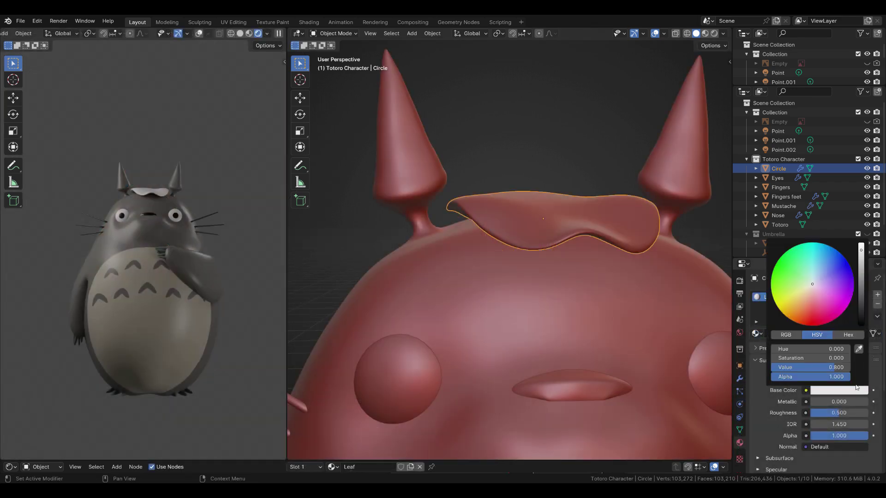
{"action": "left_click_drag", "start_coordinate": [865, 283], "coordinate": [861, 291]}
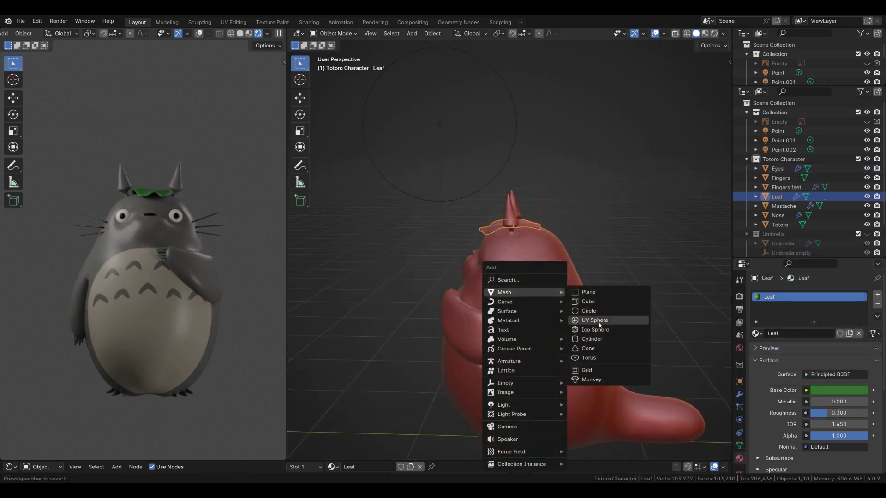
Step: Add a cylinder, scale it down in Edit Mode and raise it about 2.1 m along Z to Totoro's head
{"action": "left_click", "coordinate": [599, 349]}
{"action": "key", "text": "Tab"}
{"action": "key", "text": "s"}
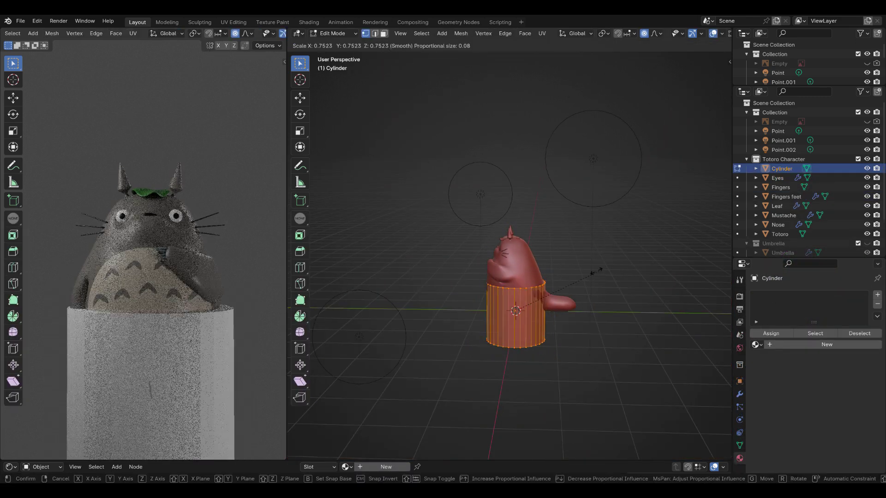
{"action": "left_click", "coordinate": [552, 289]}
{"action": "key", "text": "g"}
{"action": "key", "text": "z"}
{"action": "left_click", "coordinate": [538, 211]}
{"action": "scroll", "coordinate": [537, 212], "scroll_direction": "up", "scroll_amount": 4}
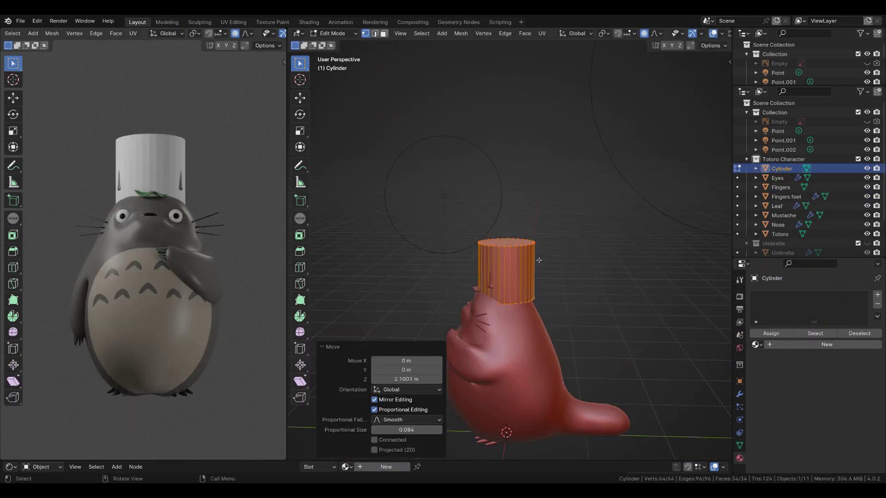
Step: Move the cylinder clear above the head and narrow it to 0.254 in X and Y only
{"action": "key", "text": "g"}
{"action": "left_click", "coordinate": [554, 222]}
{"action": "key", "text": "s"}
{"action": "key", "text": "shift+z"}
{"action": "left_click", "coordinate": [529, 230]}
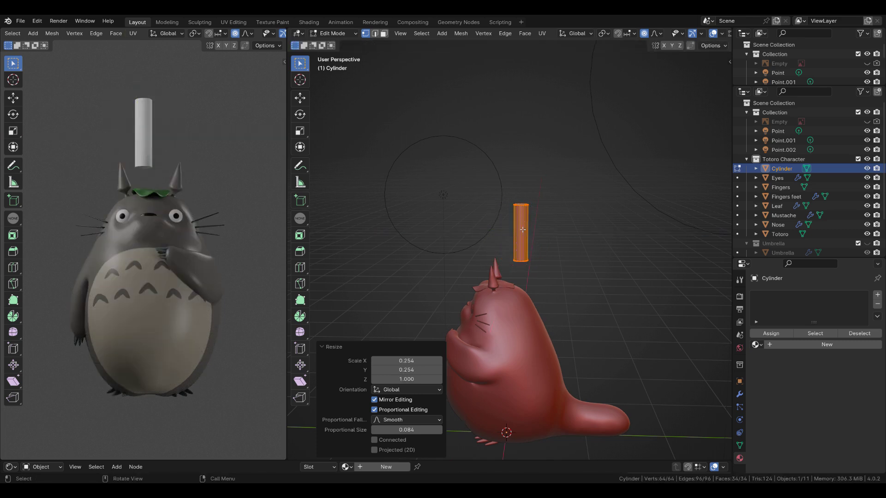
Step: Add 13 loop cuts along the cylinder with grid-filled ends and smooth all its vertices
{"action": "scroll", "coordinate": [529, 230], "scroll_direction": "up", "scroll_amount": 3}
{"action": "middle_click_drag", "start_coordinate": [529, 226], "coordinate": [521, 259], "text": "shift"}
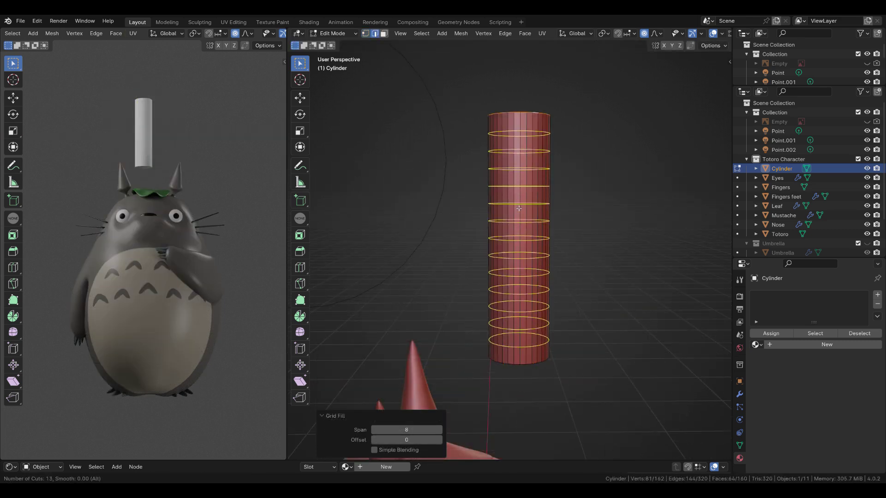
{"action": "left_click", "coordinate": [518, 208]}
{"action": "middle_click_drag", "start_coordinate": [531, 121], "coordinate": [538, 219], "text": "shift"}
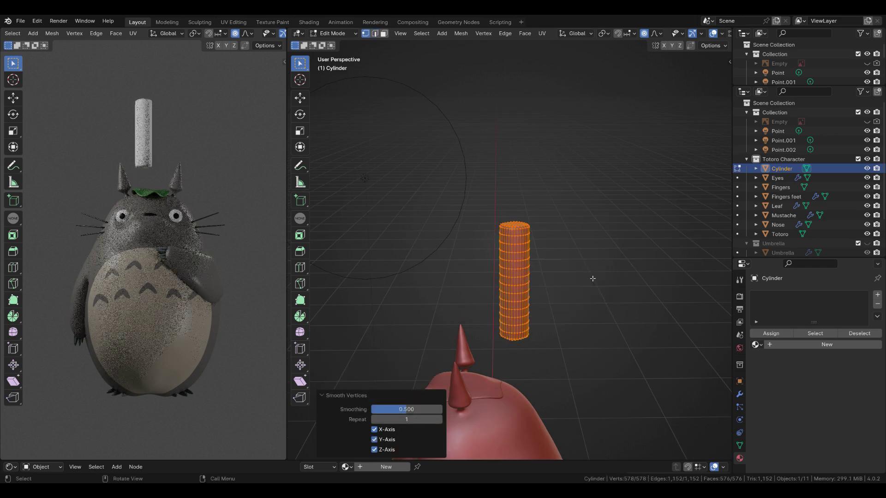
{"action": "key", "text": "q"}
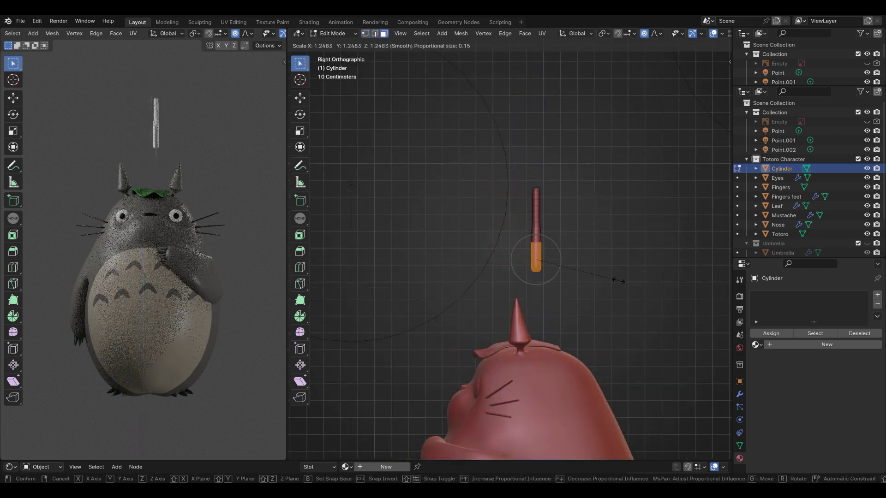
Step: Enlarge the stem's lower section by about 1.25 with proportional editing, and box-select and scale its bottom end
{"action": "left_click", "coordinate": [610, 280]}
{"action": "left_click", "coordinate": [608, 281]}
{"action": "key", "text": "shift+z"}
{"action": "left_click_drag", "start_coordinate": [504, 286], "coordinate": [581, 265]}
{"action": "key", "text": "shift+z"}
{"action": "key", "text": "s"}
{"action": "left_click", "coordinate": [605, 256]}
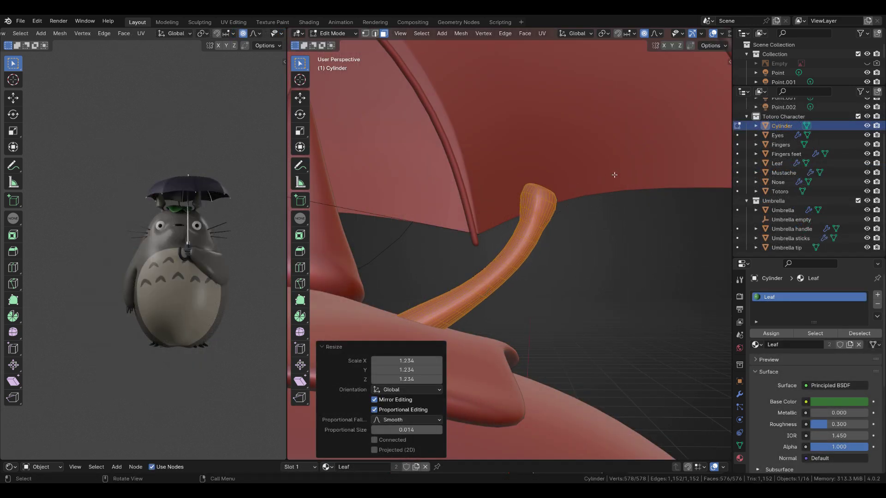
Step: Rotate the curved leaf stem around the X axis to adjust its angle on the leaf
{"action": "key", "text": "r"}
{"action": "key", "text": "x"}
{"action": "left_click", "coordinate": [626, 209]}
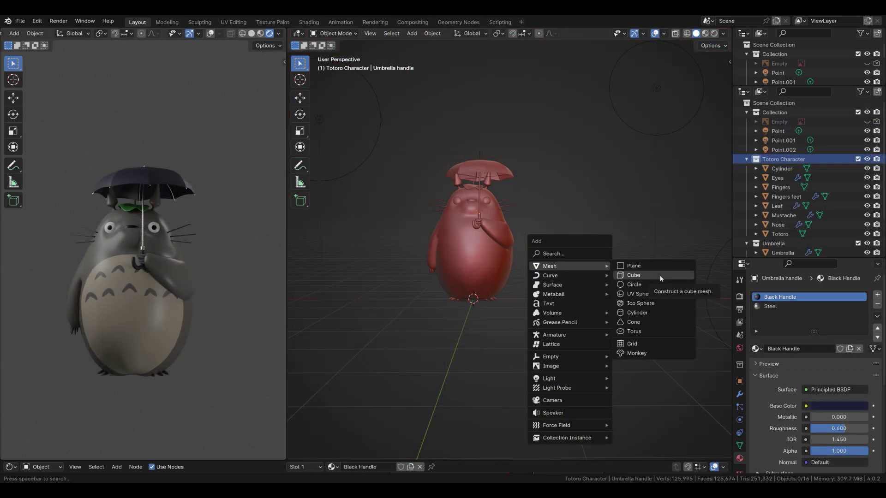
Step: Add a cube rounded with a level 4 subdivision and move it along X beside Totoro
{"action": "left_click", "coordinate": [660, 275]}
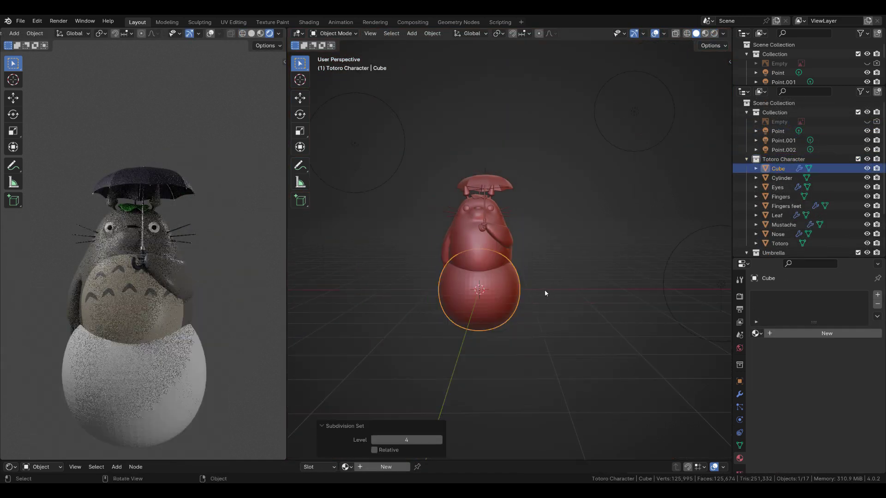
{"action": "key", "text": "g"}
{"action": "key", "text": "x"}
{"action": "left_click", "coordinate": [502, 289]}
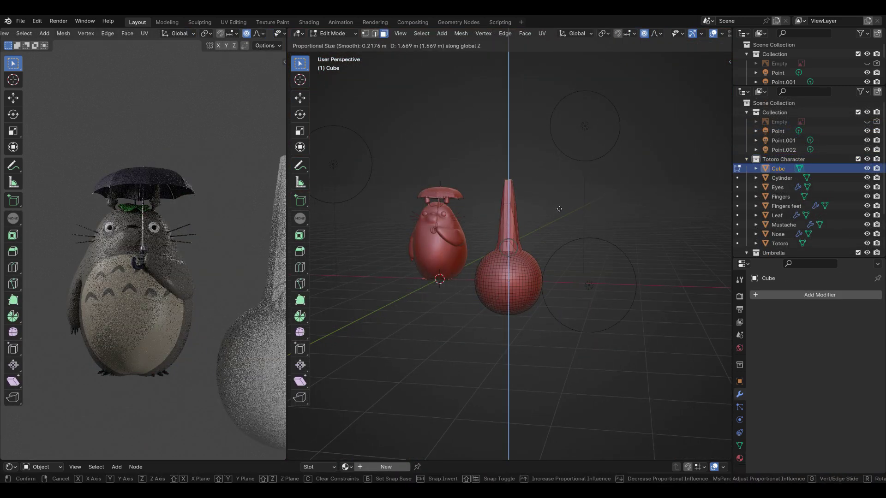
Step: Pull the rounded cube's top up about 2.4 m along Z with proportional editing and add a level 1 subdivision
{"action": "scroll", "coordinate": [560, 199], "scroll_direction": "down", "scroll_amount": 17}
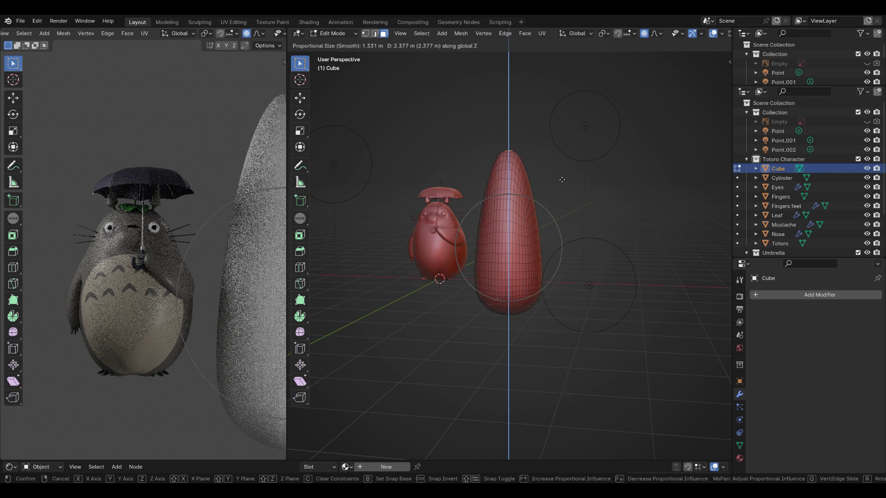
{"action": "left_click", "coordinate": [561, 180]}
{"action": "key", "text": "ctrl+1"}
Step: Enlarge the top tip of the elongated body with proportional editing and raise it 0.5575 m along Z
{"action": "key", "text": "s"}
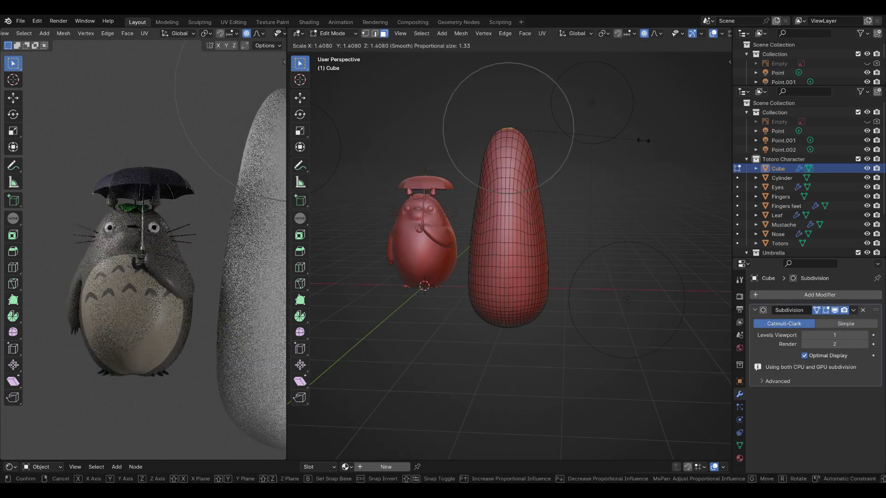
{"action": "left_click", "coordinate": [694, 146]}
{"action": "key", "text": "g"}
{"action": "key", "text": "z"}
{"action": "left_click", "coordinate": [655, 118]}
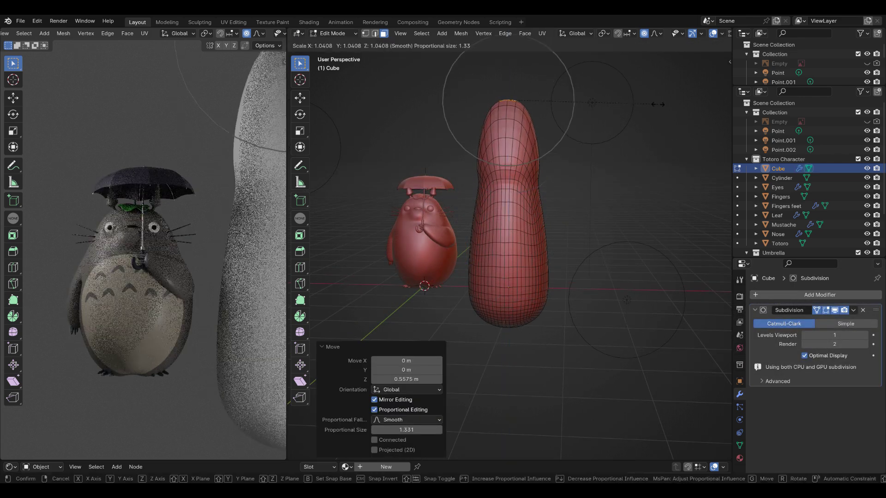
Step: Widen the body's lower end by about 1.33 with proportional editing, and select face loops on the shape for resizing
{"action": "key", "text": "s"}
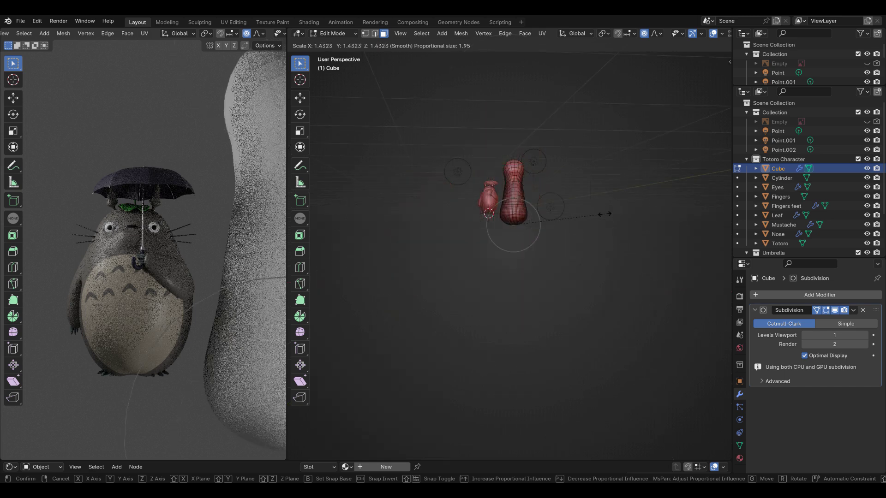
{"action": "scroll", "coordinate": [597, 215], "scroll_direction": "down", "scroll_amount": 2}
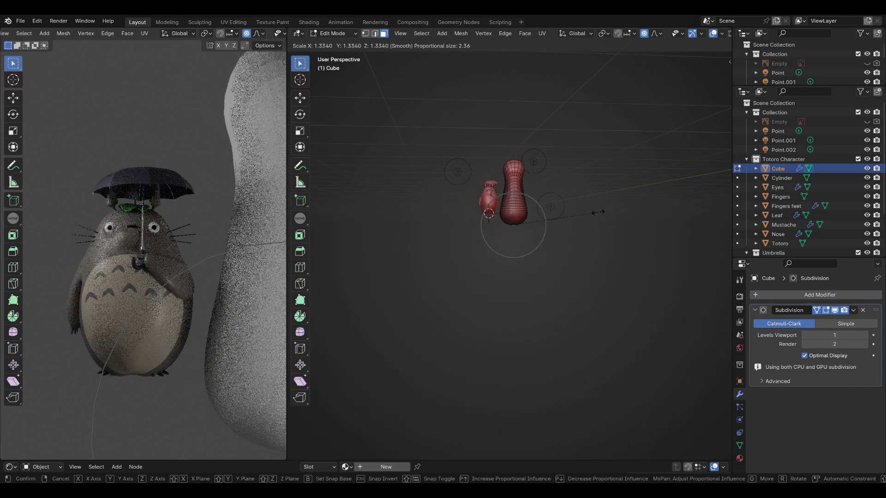
{"action": "left_click", "coordinate": [595, 217]}
{"action": "left_click", "coordinate": [501, 261], "text": "alt"}
{"action": "left_click", "coordinate": [496, 258], "text": "alt"}
{"action": "left_click", "coordinate": [515, 239], "text": "alt"}
{"action": "key", "text": "s"}
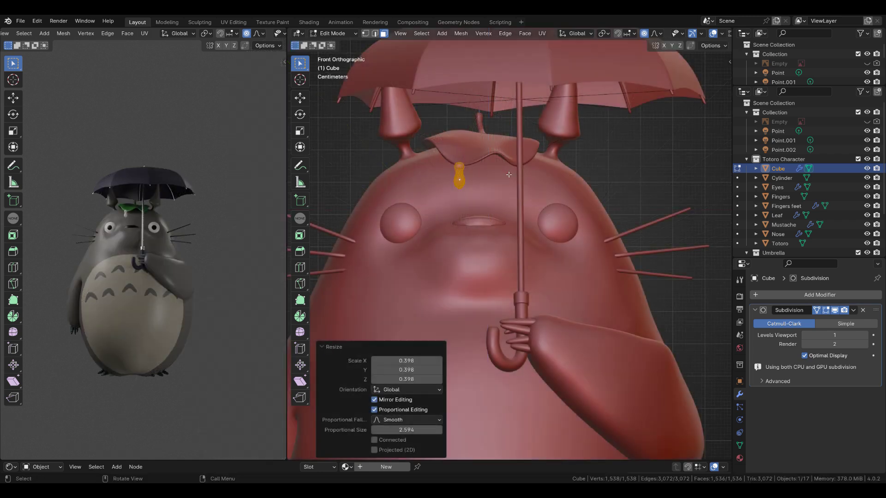
Step: Scale the drop-shaped mesh to fit as a small water drop hanging beneath the leaf's edge
{"action": "scroll", "coordinate": [498, 214], "scroll_direction": "up", "scroll_amount": 5}
{"action": "scroll", "coordinate": [498, 213], "scroll_direction": "down", "scroll_amount": 4}
{"action": "middle_click_drag", "start_coordinate": [519, 187], "coordinate": [537, 201]}
{"action": "key", "text": "s"}
{"action": "left_click", "coordinate": [564, 169]}
Step: Narrow the face loop below the drop's neck to 0.807 with proportional editing and refine the drop's tapered outline
{"action": "scroll", "coordinate": [564, 168], "scroll_direction": "up", "scroll_amount": 2}
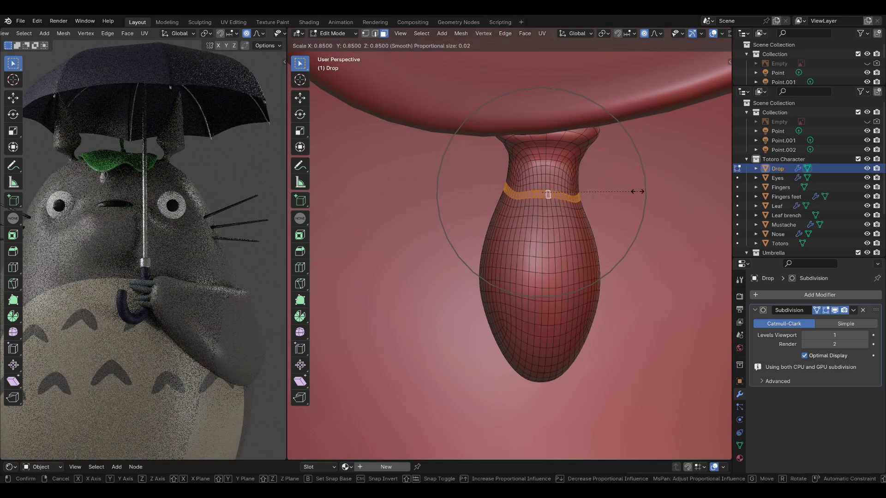
{"action": "left_click", "coordinate": [634, 191]}
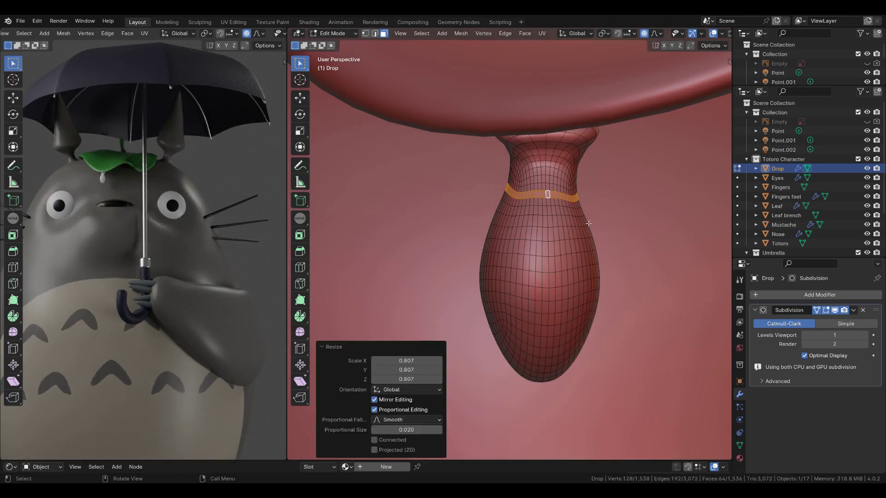
{"action": "key", "text": "s"}
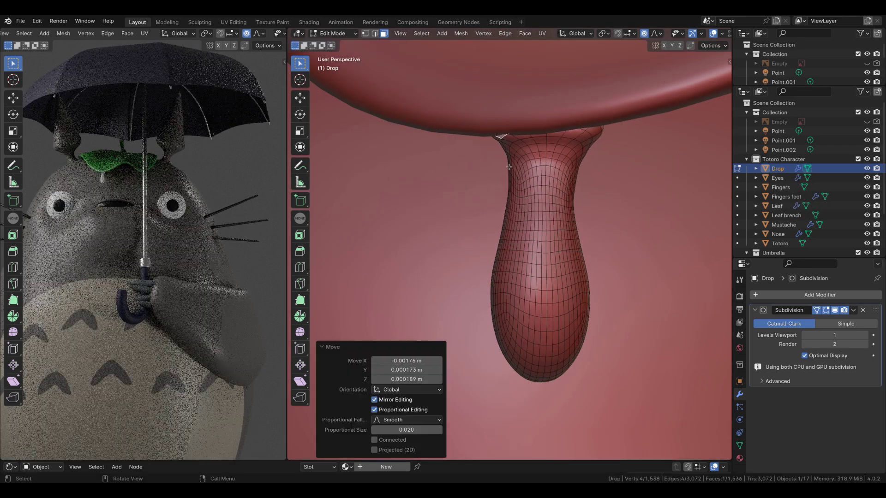
{"action": "key", "text": "g"}
{"action": "left_click", "coordinate": [570, 200]}
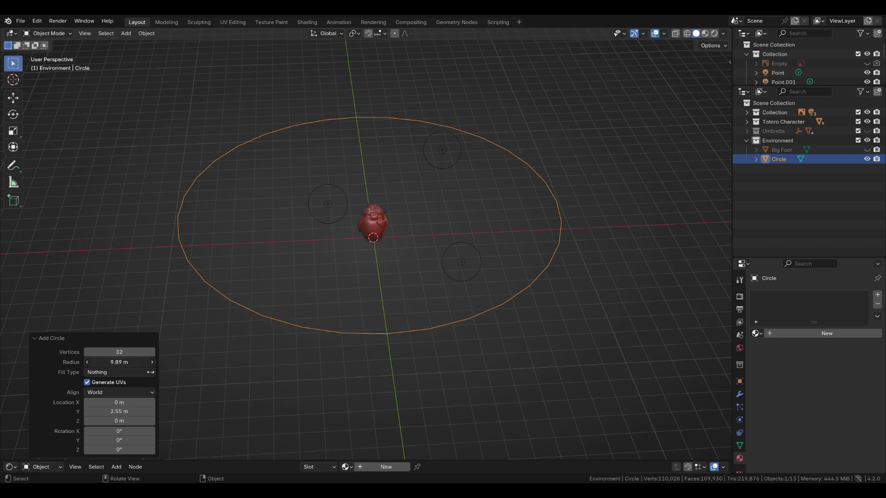
Step: Fill the large floor circle around Totoro with a grid of faces and subdivide it
{"action": "middle_click_drag", "start_coordinate": [255, 246], "coordinate": [286, 254]}
{"action": "scroll", "coordinate": [254, 208], "scroll_direction": "up", "scroll_amount": 5}
{"action": "scroll", "coordinate": [288, 262], "scroll_direction": "up", "scroll_amount": 3}
{"action": "scroll", "coordinate": [285, 254], "scroll_direction": "down", "scroll_amount": 4}
{"action": "key", "text": "Tab"}
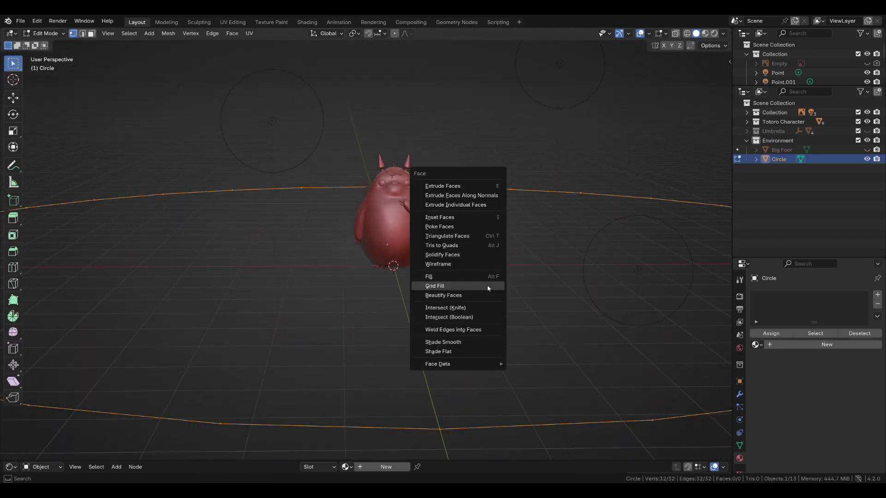
{"action": "key", "text": "ctrl+f"}
{"action": "left_click", "coordinate": [491, 238]}
{"action": "right_click", "coordinate": [537, 263]}
{"action": "left_click", "coordinate": [534, 262]}
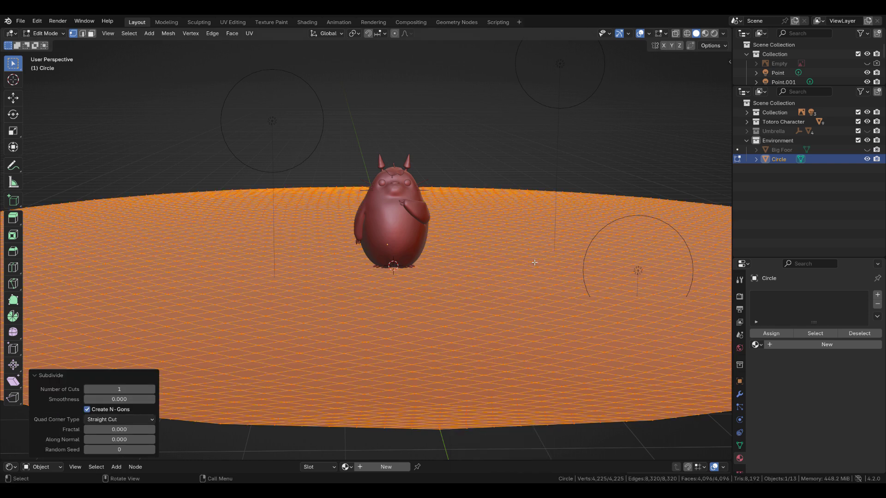
Step: Add a Subdivision Surface modifier to the filled floor circle
{"action": "key", "text": "Tab"}
{"action": "scroll", "coordinate": [530, 258], "scroll_direction": "up", "scroll_amount": 2}
{"action": "left_click", "coordinate": [740, 395]}
{"action": "left_click", "coordinate": [780, 296]}
{"action": "left_click", "coordinate": [780, 298]}
{"action": "type", "text": "s"}
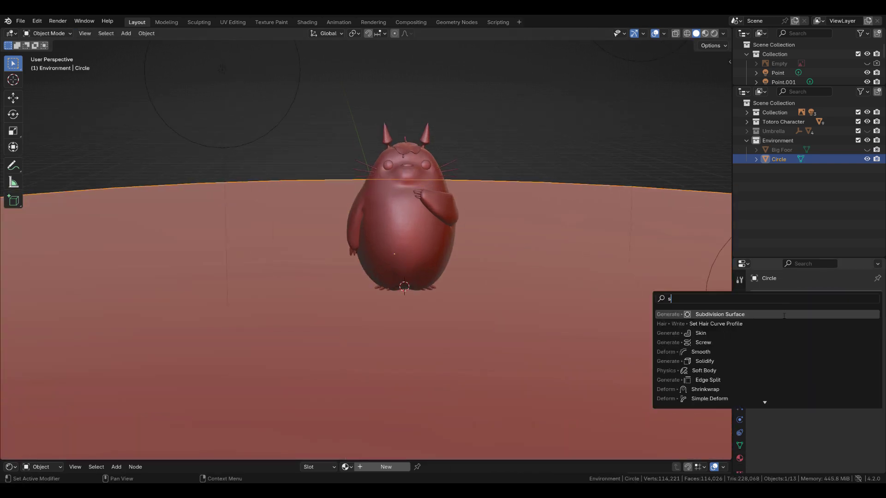
{"action": "left_click", "coordinate": [783, 313]}
{"action": "key", "text": "Tab"}
{"action": "key", "text": "Tab"}
Step: Add a Displace modifier to the floor circle and create a new texture for it
{"action": "left_click", "coordinate": [770, 296]}
{"action": "left_click", "coordinate": [771, 296]}
{"action": "type", "text": "dis"}
{"action": "left_click", "coordinate": [764, 313]}
{"action": "left_click", "coordinate": [843, 337]}
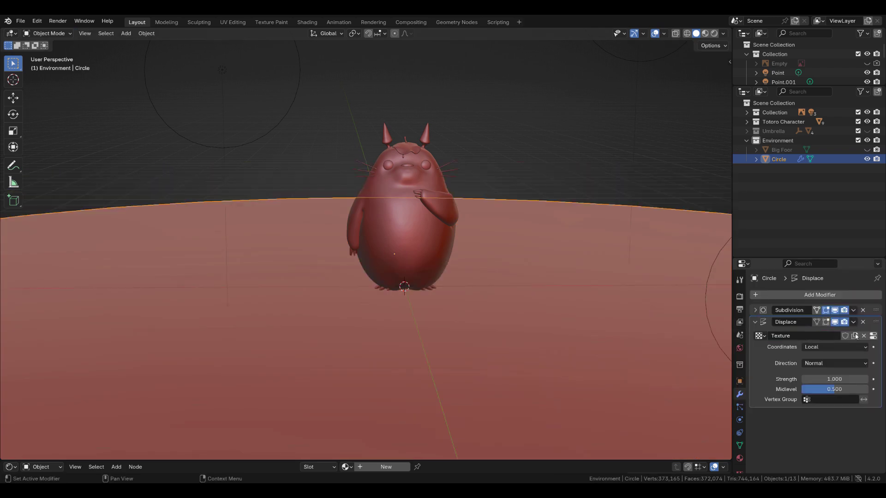
Step: Set the floor's displacement texture type to Clouds with a noise size of 1.46
{"action": "left_click", "coordinate": [873, 336]}
{"action": "left_click", "coordinate": [821, 322]}
{"action": "left_click", "coordinate": [834, 350]}
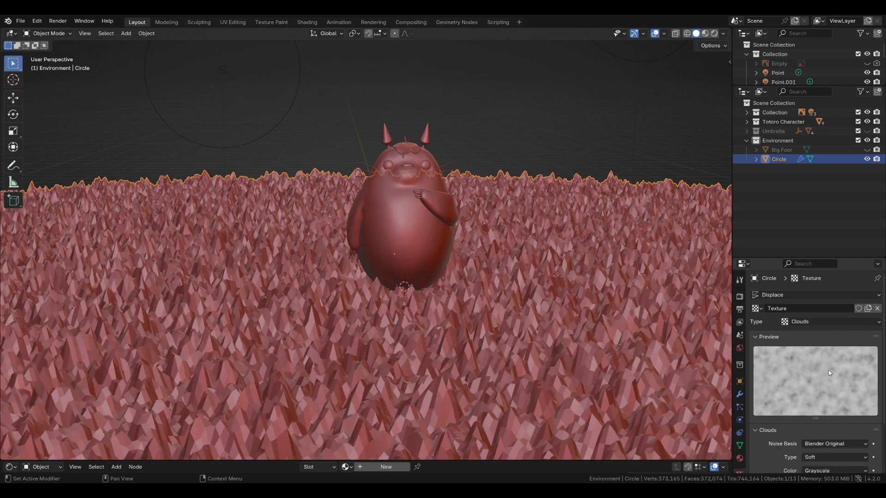
{"action": "left_click_drag", "start_coordinate": [834, 421], "coordinate": [876, 421]}
Step: Place the white stop of the cloud texture's color ramp at 0.915 and shade the floor smooth
{"action": "scroll", "coordinate": [419, 297], "scroll_direction": "down", "scroll_amount": 5}
{"action": "scroll", "coordinate": [418, 297], "scroll_direction": "up", "scroll_amount": 4}
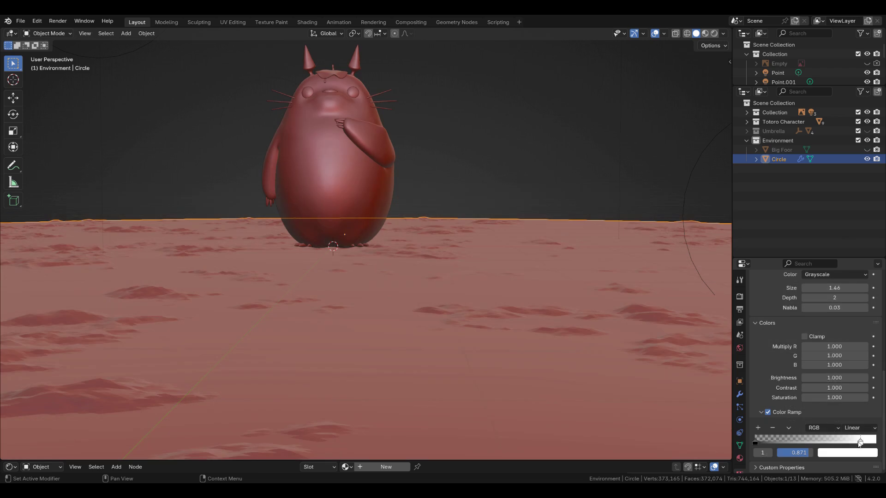
{"action": "left_click_drag", "start_coordinate": [859, 440], "coordinate": [865, 440]}
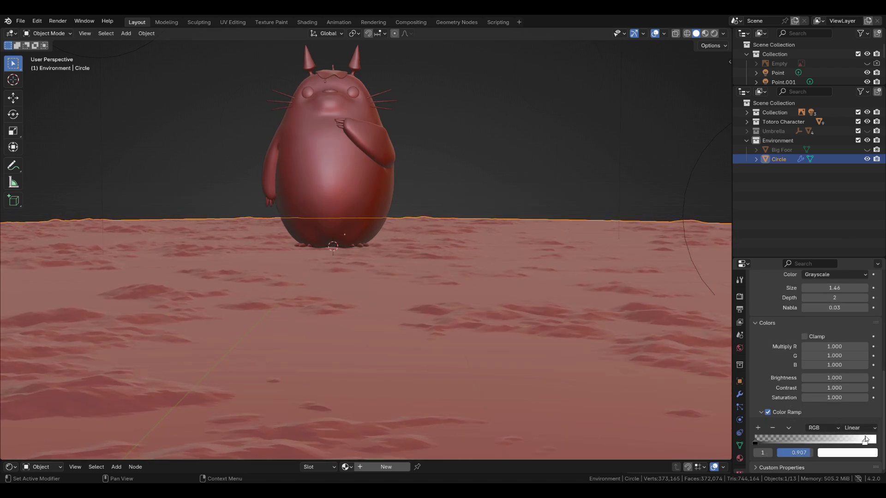
{"action": "right_click", "coordinate": [531, 300]}
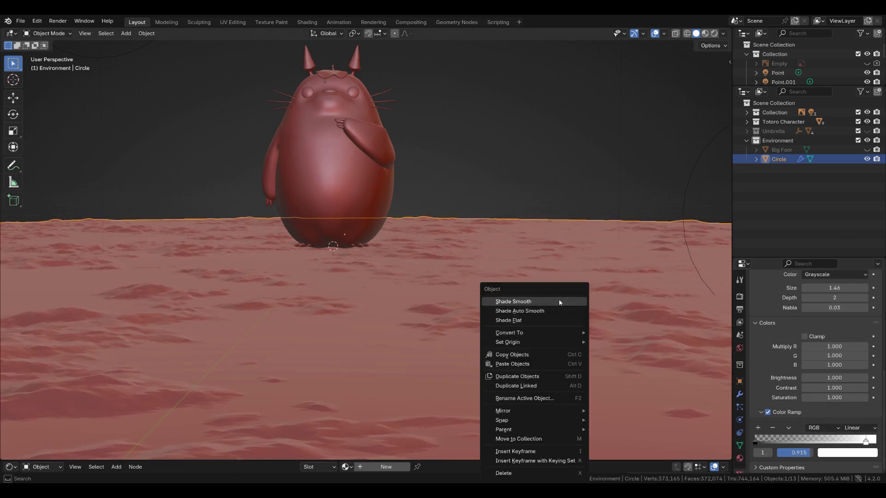
{"action": "left_click", "coordinate": [512, 301]}
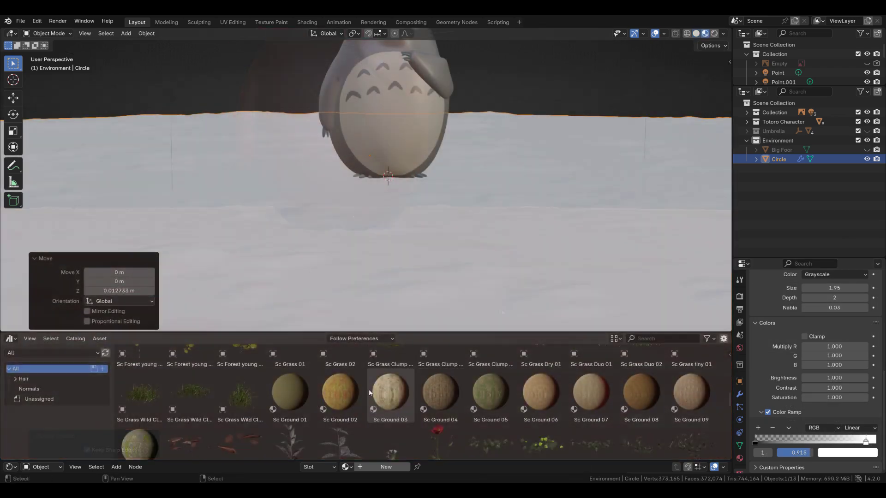
Step: Try the Sc Ground 01 material on the floor and preview it with rendered shading
{"action": "left_click_drag", "start_coordinate": [290, 392], "coordinate": [460, 252]}
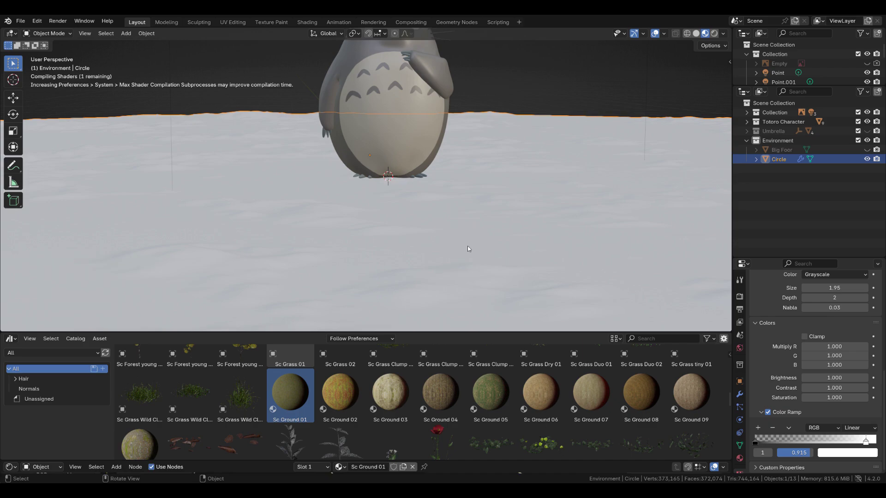
{"action": "middle_click_drag", "start_coordinate": [415, 282], "coordinate": [438, 302]}
{"action": "left_click", "coordinate": [714, 34]}
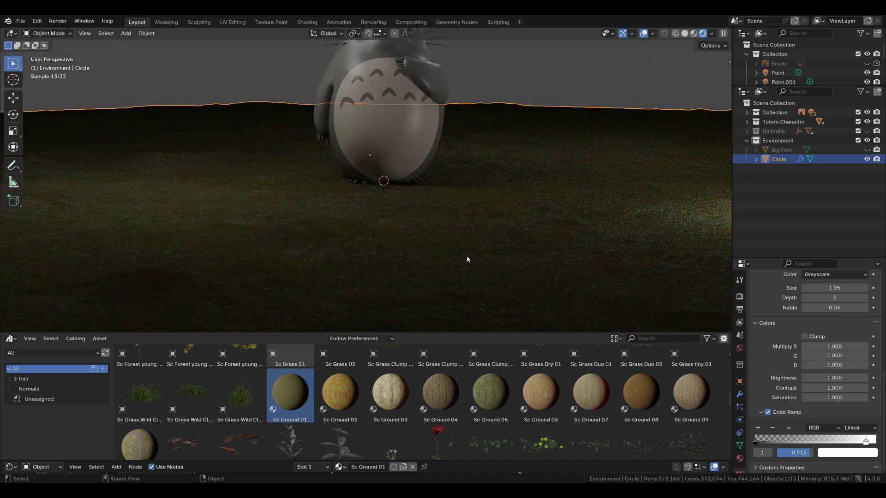
Step: Try the Sc Ground 02 material on the floor and replace it with Sc Ground 03
{"action": "left_click_drag", "start_coordinate": [404, 280], "coordinate": [405, 282]}
{"action": "scroll", "coordinate": [420, 313], "scroll_direction": "up", "scroll_amount": 3}
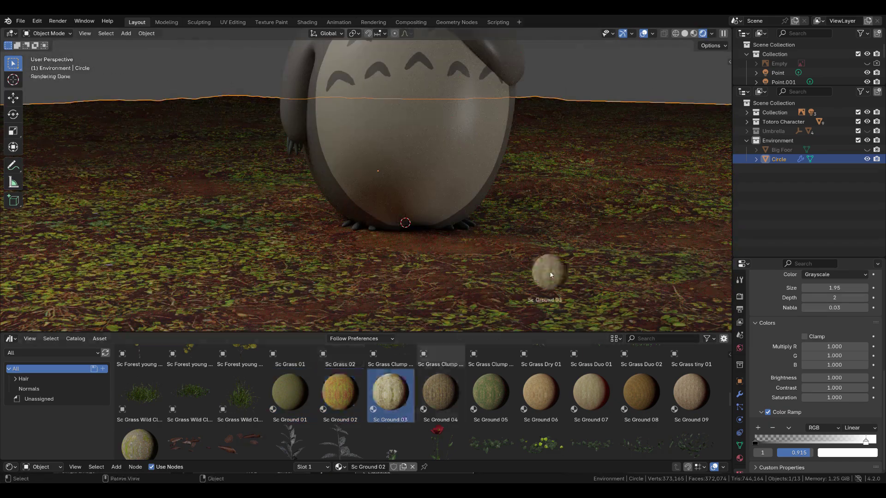
{"action": "left_click_drag", "start_coordinate": [545, 277], "coordinate": [543, 278]}
{"action": "scroll", "coordinate": [494, 280], "scroll_direction": "down", "scroll_amount": 2}
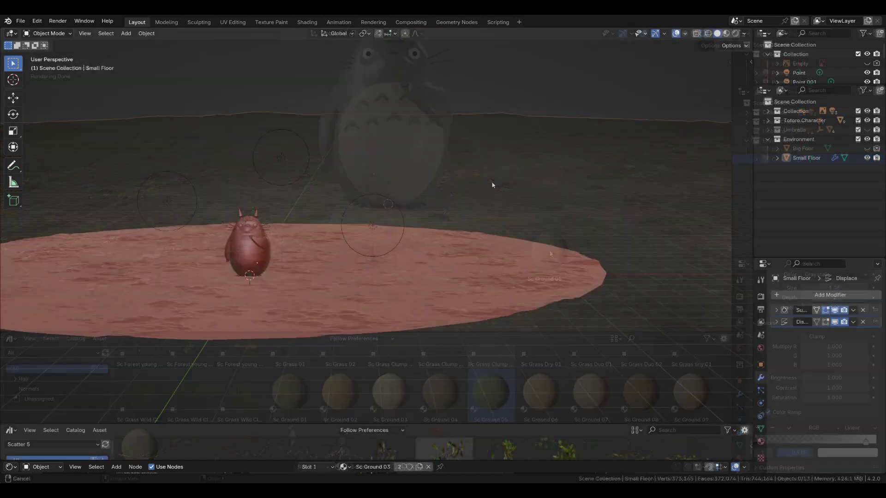
Step: Enlarge the asset browser and place the Sc Grass Clump 01, 02 and 03 assets in a row beside the floor
{"action": "middle_click_drag", "start_coordinate": [491, 181], "coordinate": [387, 299]}
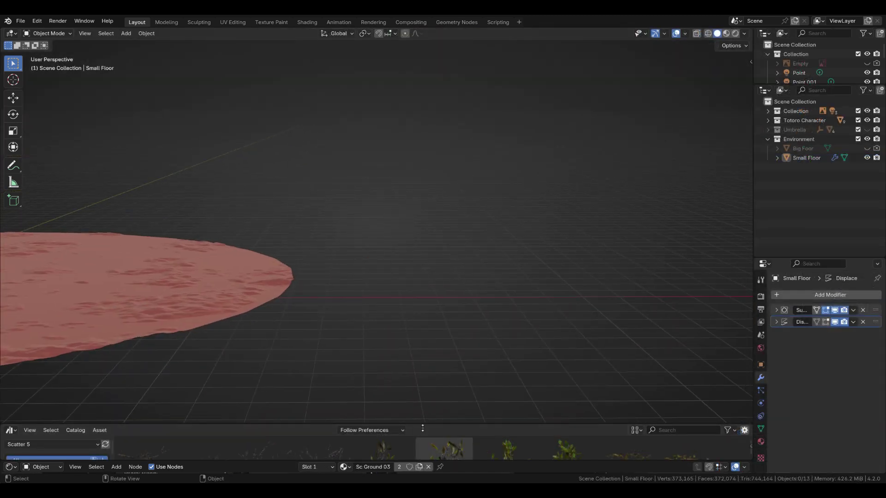
{"action": "left_click_drag", "start_coordinate": [422, 428], "coordinate": [422, 294]}
{"action": "middle_click_drag", "start_coordinate": [386, 201], "coordinate": [356, 216]}
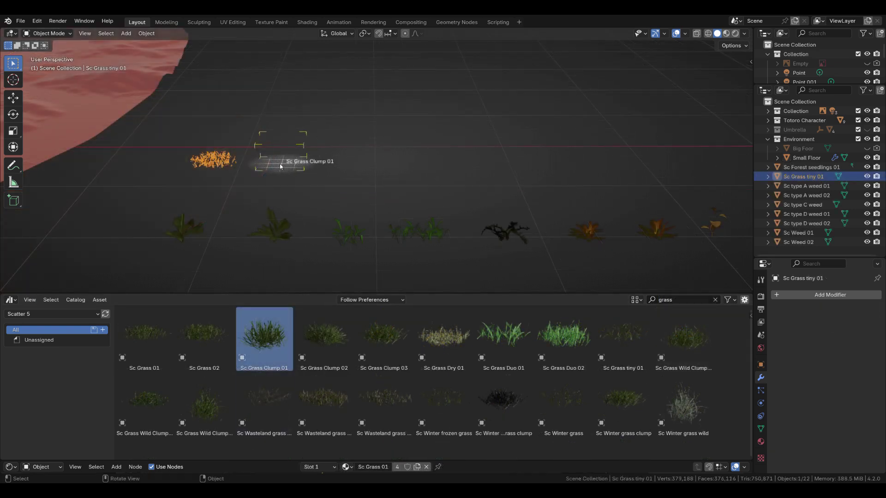
{"action": "left_click_drag", "start_coordinate": [324, 334], "coordinate": [342, 169]}
{"action": "left_click_drag", "start_coordinate": [364, 348], "coordinate": [408, 176]}
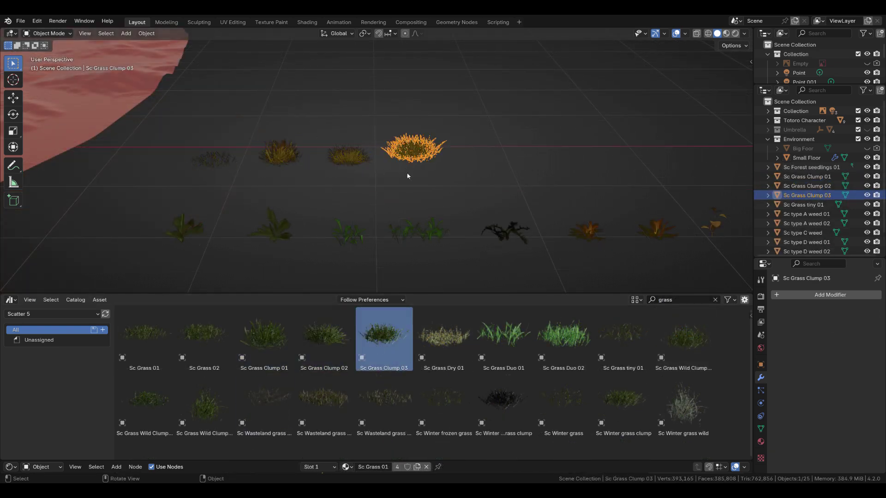
Step: Place the Sc Autumn bush full 01 and 02 and Sc Forest ferns B 01 and 02 assets behind the grass row
{"action": "left_click_drag", "start_coordinate": [416, 318], "coordinate": [231, 124]}
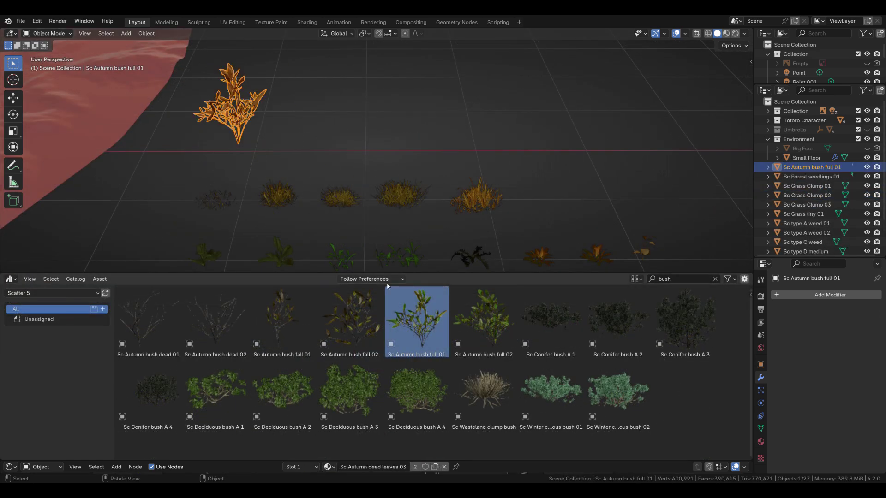
{"action": "left_click_drag", "start_coordinate": [483, 318], "coordinate": [327, 139]}
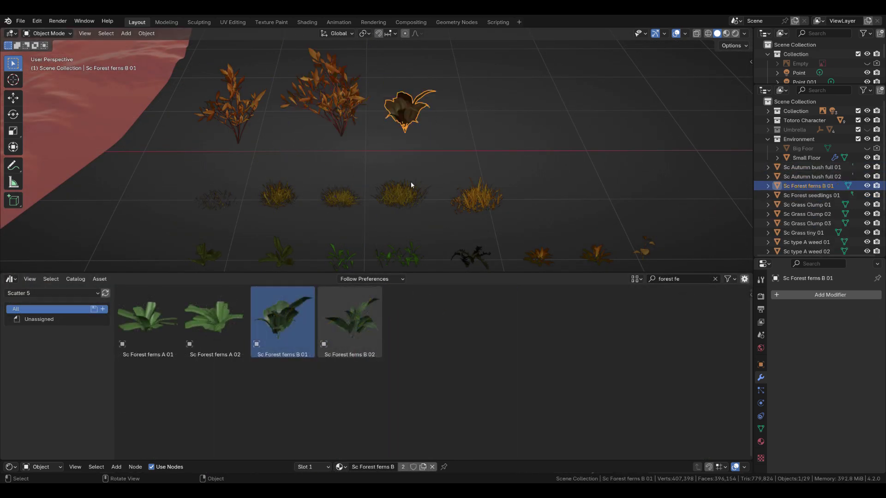
{"action": "left_click_drag", "start_coordinate": [350, 318], "coordinate": [478, 133]}
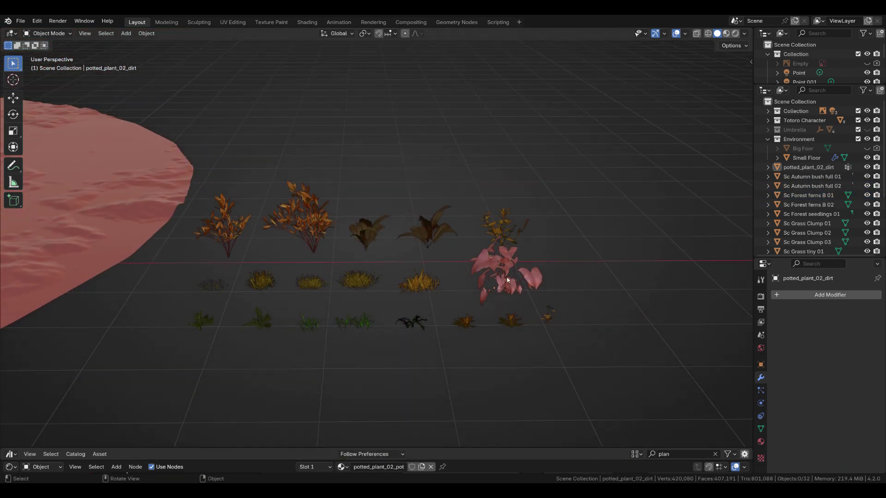
Step: Spray plants onto the floor behind Totoro using two manual scatter systems
{"action": "scroll", "coordinate": [405, 243], "scroll_direction": "down", "scroll_amount": 6}
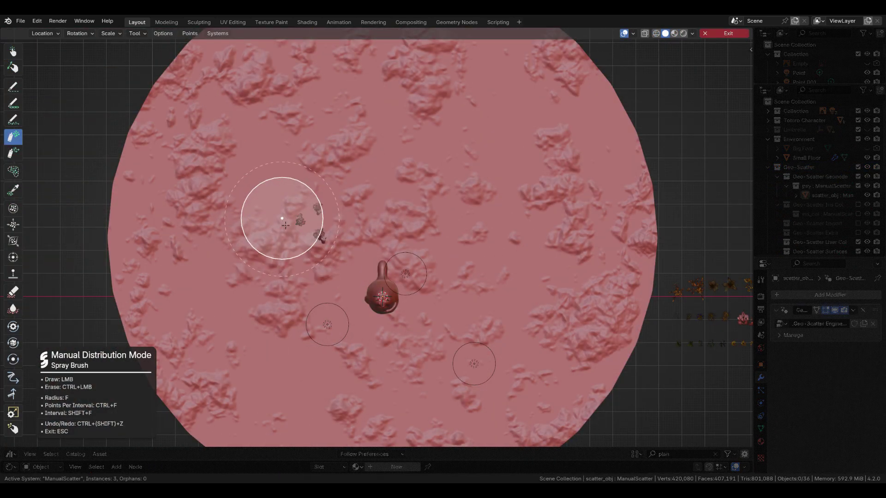
{"action": "mouse_move", "coordinate": [287, 217]}
{"action": "left_mouse_down"}
{"action": "mouse_move", "coordinate": [346, 208]}
{"action": "mouse_move", "coordinate": [274, 225]}
{"action": "left_mouse_up"}
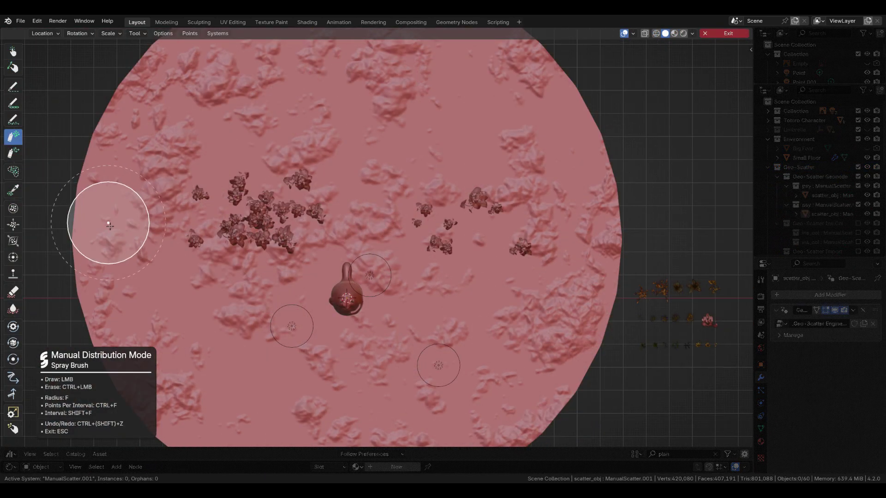
{"action": "left_click_drag", "start_coordinate": [109, 223], "coordinate": [184, 233]}
{"action": "mouse_move", "coordinate": [254, 235]}
{"action": "left_mouse_down"}
{"action": "mouse_move", "coordinate": [214, 233]}
{"action": "mouse_move", "coordinate": [322, 230]}
{"action": "left_mouse_up"}
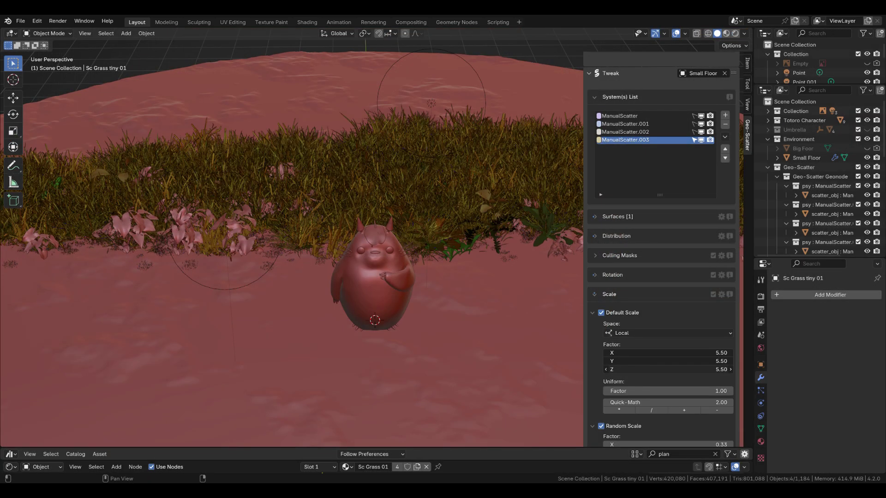
Step: Set the default scale factor of the ManualScatter.006 plants to 2.47 on all three axes
{"action": "left_click_drag", "start_coordinate": [667, 346], "coordinate": [786, 345]}
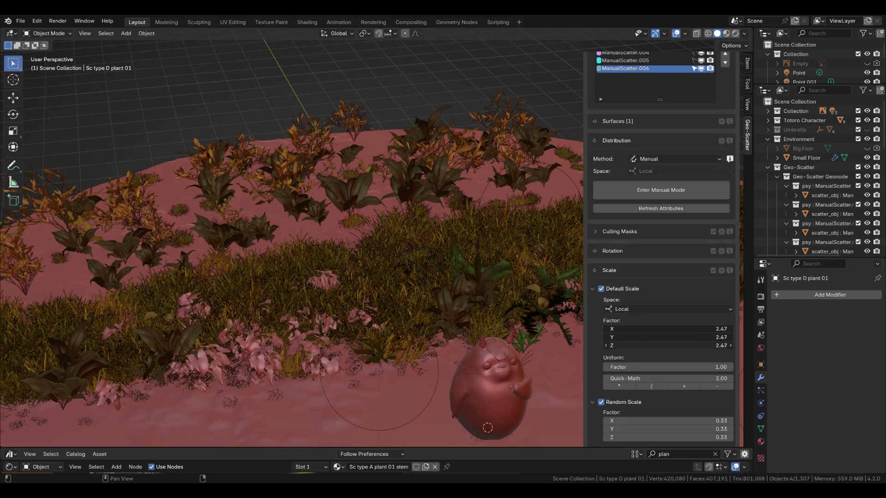
{"action": "middle_click_drag", "start_coordinate": [236, 245], "coordinate": [269, 236]}
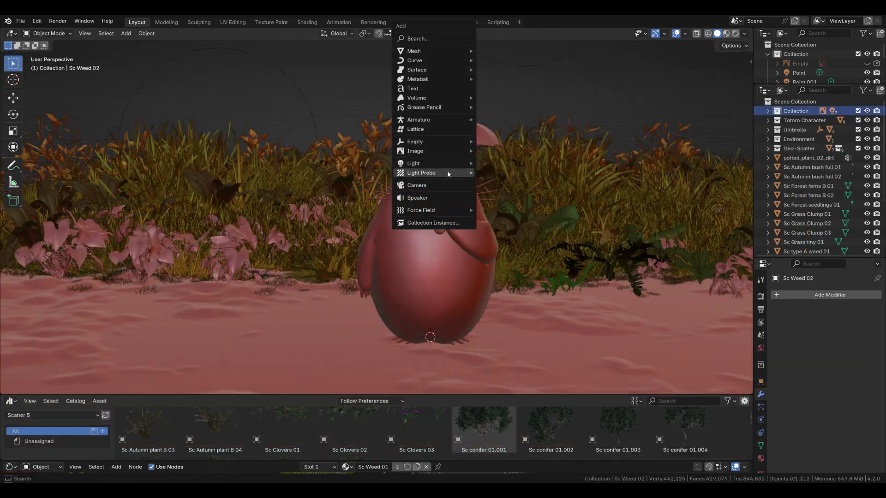
Step: Add a camera and walk it back through its own view until Totoro, the umbrella and the plants behind are framed
{"action": "left_click", "coordinate": [429, 184]}
{"action": "key", "text": "KP_0"}
{"action": "key", "text": "shift+grave"}
{"action": "key", "text": "s"}
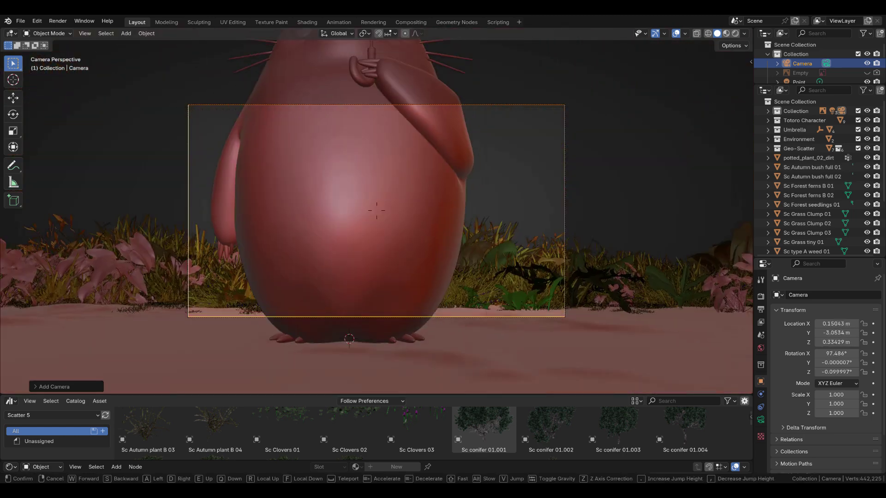
{"action": "key", "text": "q"}
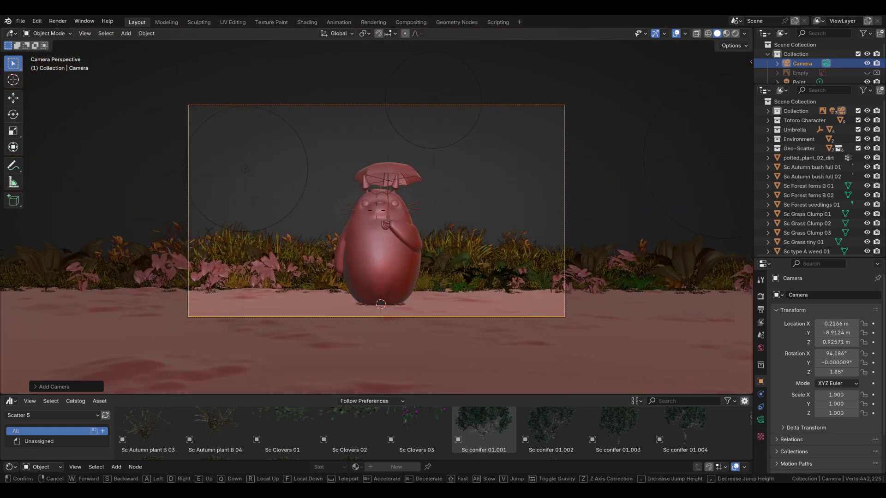
{"action": "key", "text": "a"}
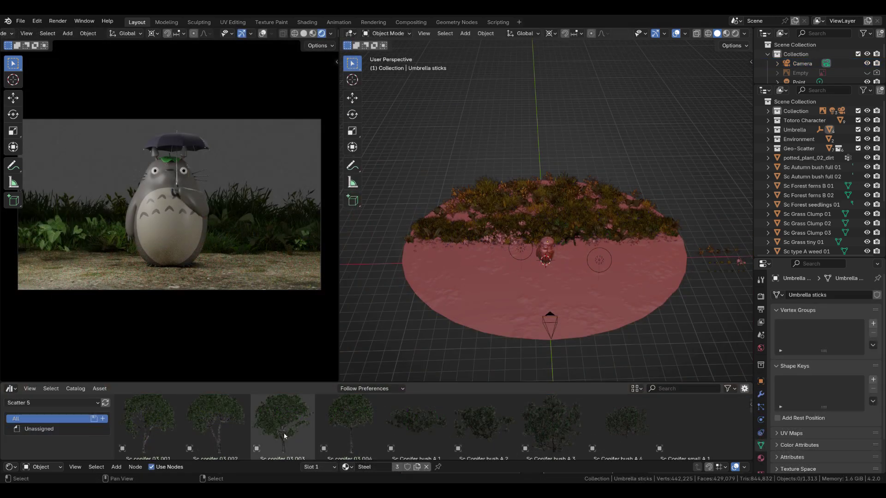
Step: Place the Sc conifer 03.004 asset behind Totoro and move it closer to the planted half of the floor in top view
{"action": "left_click_drag", "start_coordinate": [349, 427], "coordinate": [505, 162]}
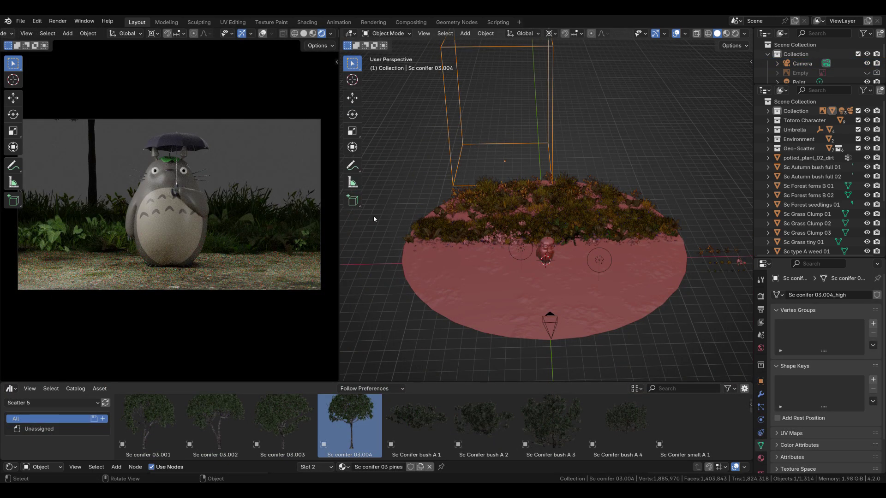
{"action": "key", "text": "KP_7"}
{"action": "key", "text": "g"}
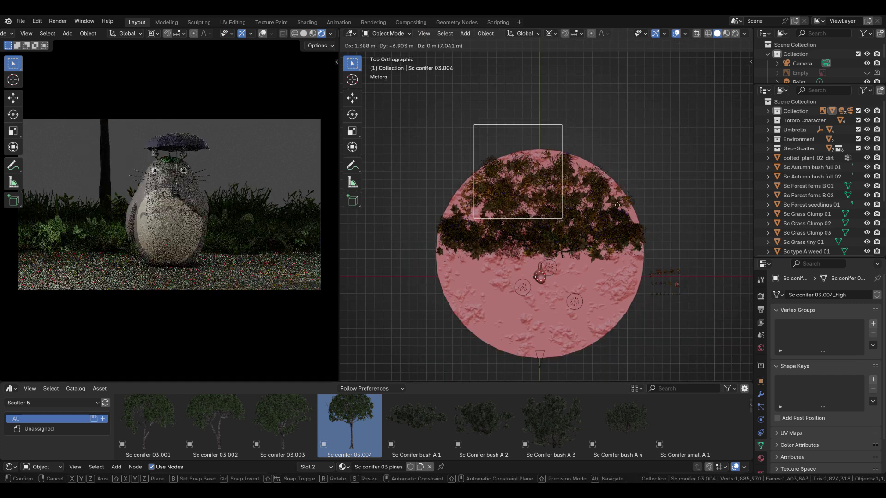
Step: Duplicate the conifer to the other side behind Totoro and rotate the copy about the Z axis
{"action": "key", "text": "shift+d"}
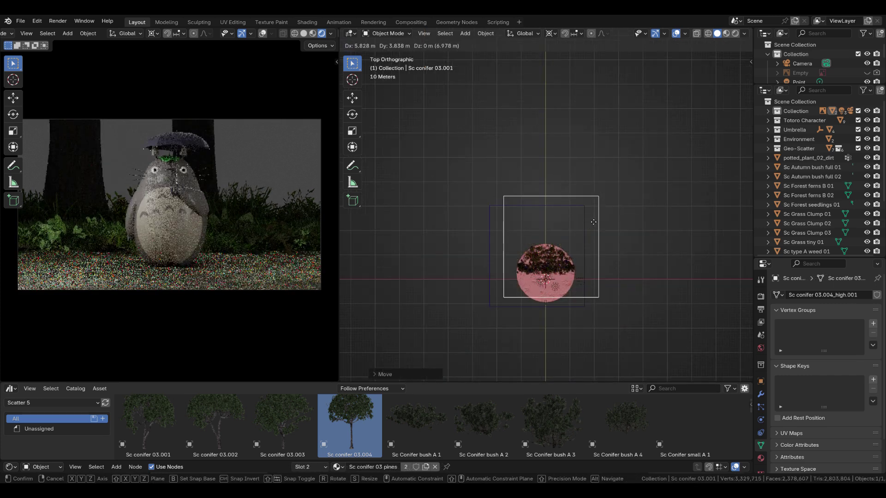
{"action": "left_click", "coordinate": [589, 222]}
{"action": "key", "text": "r"}
{"action": "key", "text": "z"}
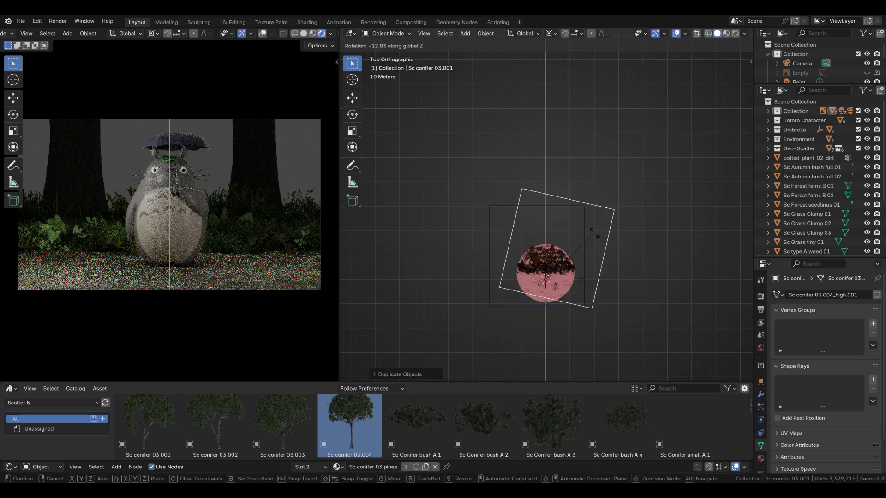
{"action": "left_click", "coordinate": [598, 265]}
Step: Reposition the rotated conifer behind Totoro and duplicate it as a third background tree
{"action": "key", "text": "g"}
{"action": "left_click", "coordinate": [584, 261]}
{"action": "left_click", "coordinate": [550, 34]}
{"action": "left_click", "coordinate": [561, 84]}
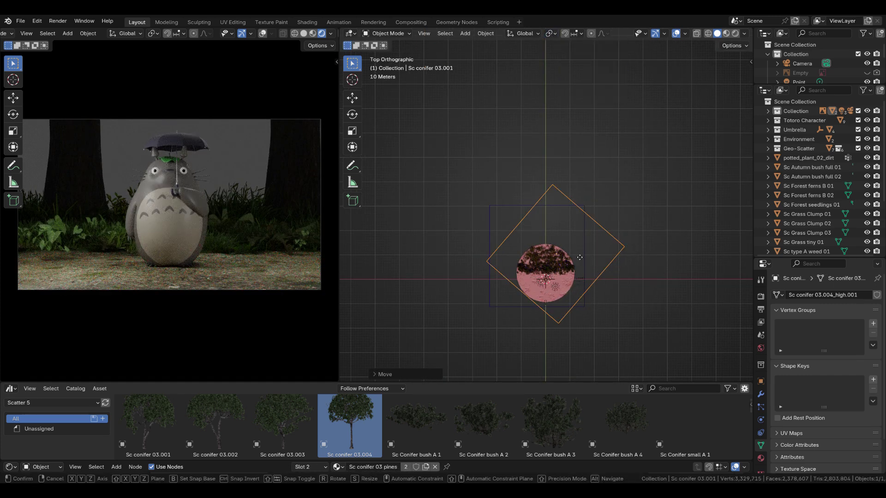
{"action": "key", "text": "g"}
{"action": "left_click", "coordinate": [571, 251]}
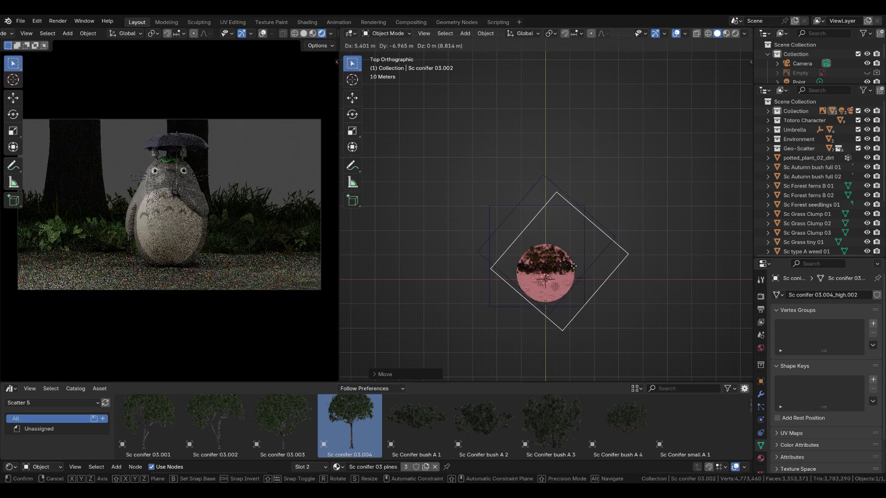
{"action": "key", "text": "shift+d"}
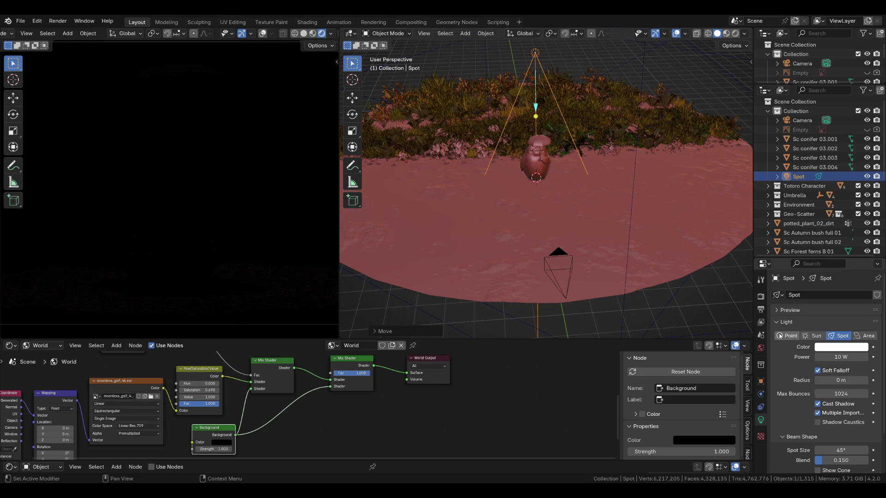
Step: Raise the spot light's power to about 105 W, then shift it along X and tilt it about X
{"action": "left_click_drag", "start_coordinate": [840, 357], "coordinate": [854, 357]}
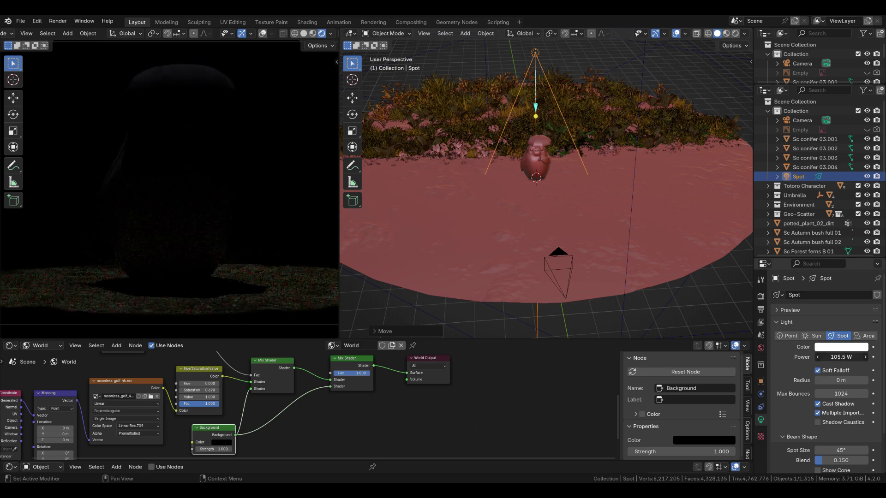
{"action": "key", "text": "g"}
{"action": "key", "text": "x"}
{"action": "left_click", "coordinate": [546, 137]}
{"action": "key", "text": "r"}
{"action": "key", "text": "x"}
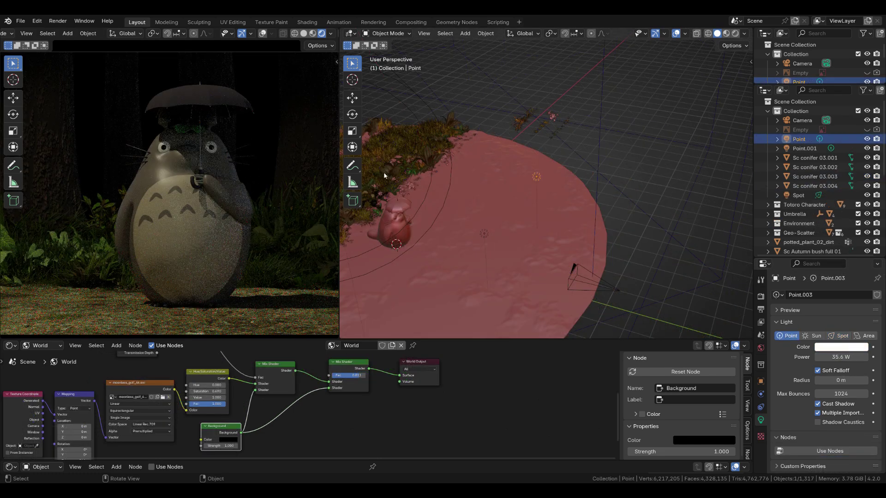
{"action": "scroll", "coordinate": [231, 253], "scroll_direction": "up", "scroll_amount": 6}
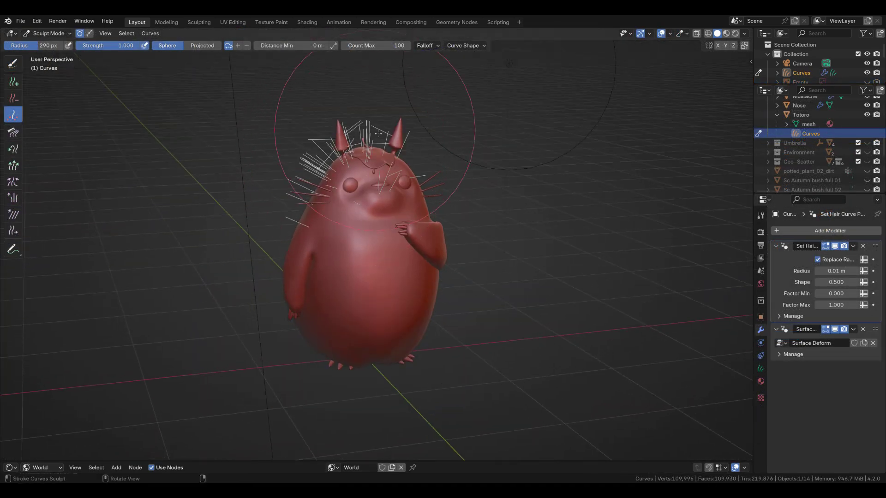
Step: Cover Totoro's front, sides, back and tail with hair curves using the Density brush at 290 px radius and a maximum count of 100
{"action": "middle_click_drag", "start_coordinate": [376, 313], "coordinate": [348, 239]}
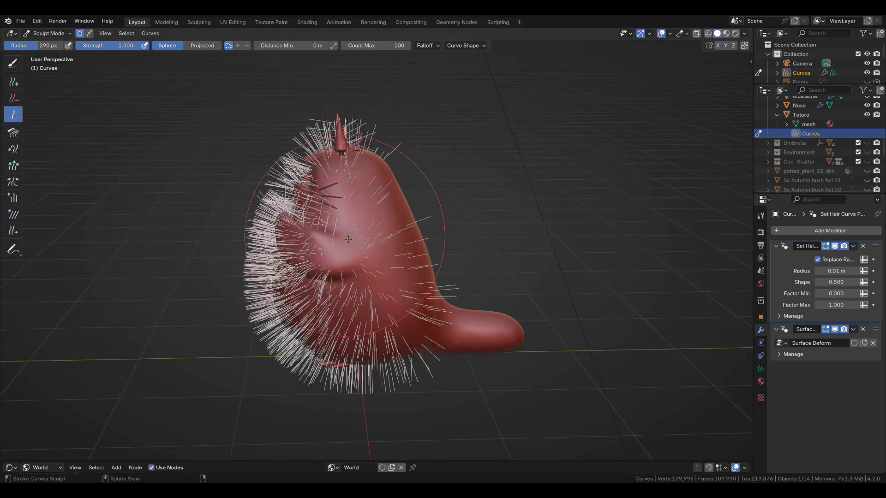
{"action": "middle_click_drag", "start_coordinate": [368, 205], "coordinate": [352, 288]}
{"action": "middle_click_drag", "start_coordinate": [609, 328], "coordinate": [338, 170]}
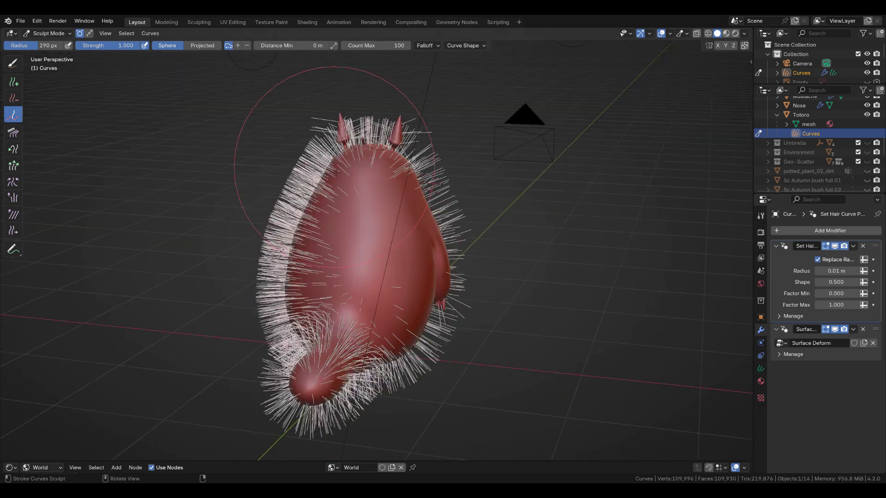
{"action": "middle_click_drag", "start_coordinate": [326, 346], "coordinate": [366, 345]}
{"action": "middle_click_drag", "start_coordinate": [374, 147], "coordinate": [46, 120]}
Step: Comb the hair curves over Totoro's body and add an Interpolate Hair Curves modifier to them
{"action": "left_click", "coordinate": [13, 133]}
{"action": "mouse_move", "coordinate": [144, 118]}
{"action": "middle_mouse_down"}
{"action": "mouse_move", "coordinate": [157, 152]}
{"action": "mouse_move", "coordinate": [256, 148]}
{"action": "mouse_move", "coordinate": [211, 198]}
{"action": "middle_mouse_up"}
{"action": "mouse_move", "coordinate": [179, 332]}
{"action": "middle_mouse_down"}
{"action": "mouse_move", "coordinate": [492, 277]}
{"action": "mouse_move", "coordinate": [504, 329]}
{"action": "middle_mouse_up"}
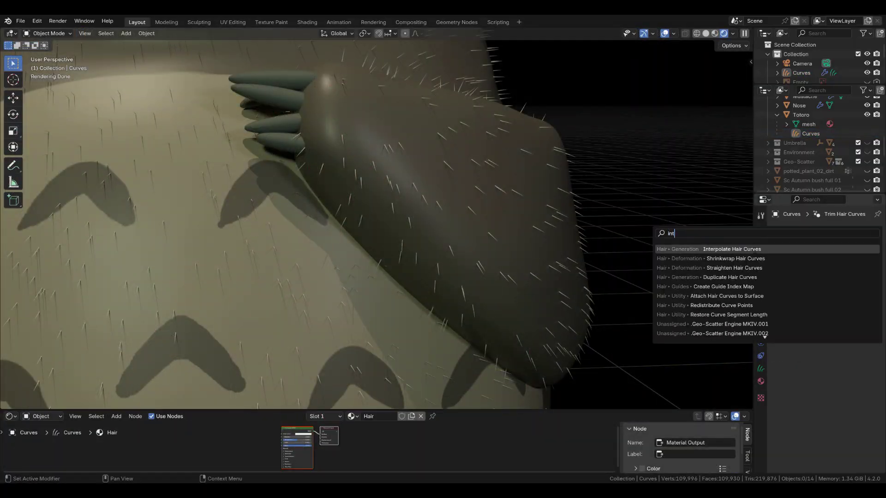
{"action": "key", "text": "Return"}
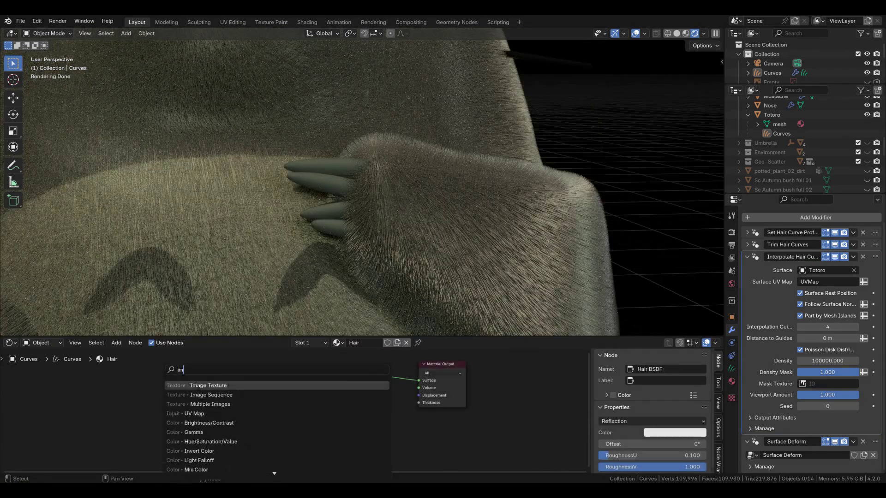
Step: Add an Image Texture node with the Totoro Color image to the Hair material and connect its color to the Hair BSDF color
{"action": "key", "text": "Return"}
{"action": "left_click", "coordinate": [150, 371]}
{"action": "left_click", "coordinate": [147, 395]}
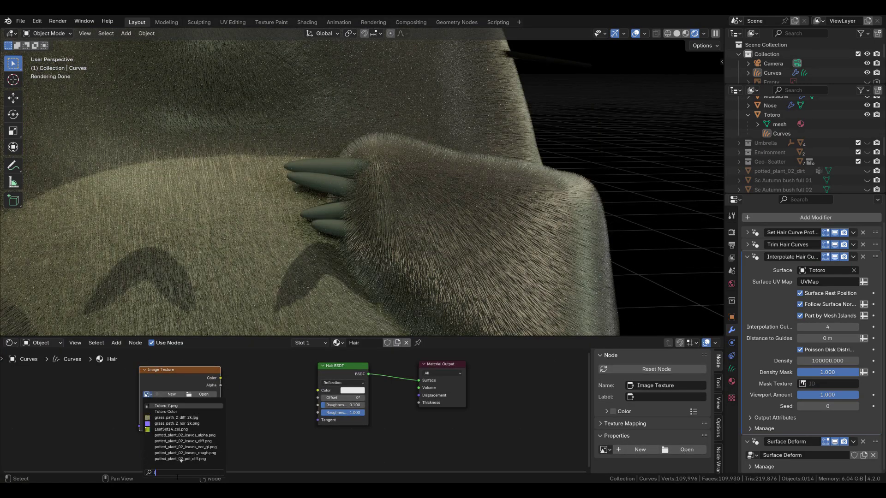
{"action": "type", "text": "tot"}
{"action": "left_click", "coordinate": [184, 411]}
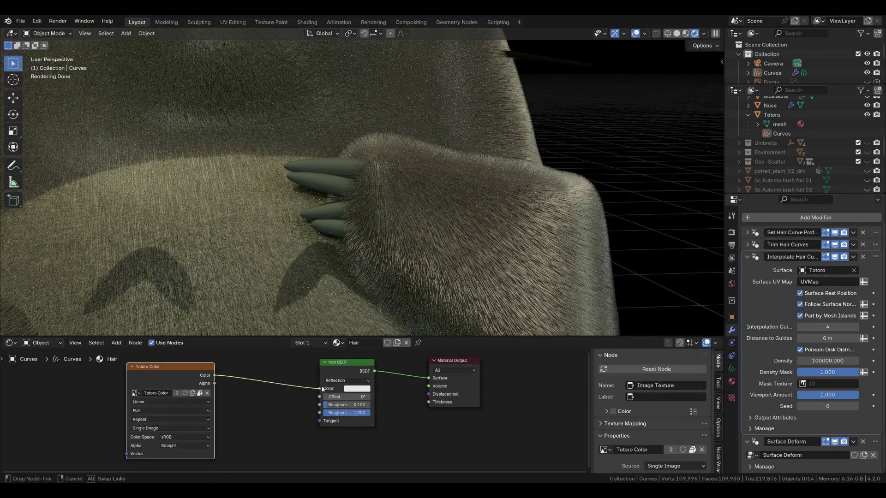
{"action": "left_click_drag", "start_coordinate": [324, 389], "coordinate": [320, 389]}
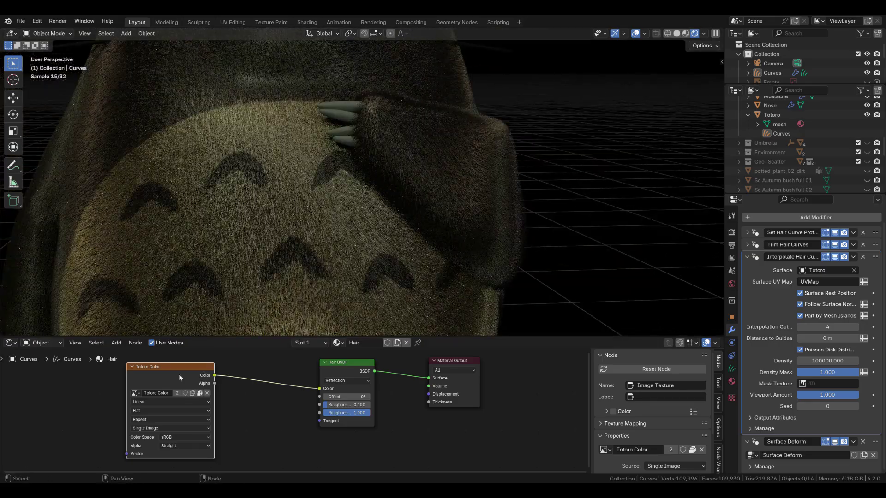
Step: Insert a Hue/Saturation/Value node between the Totoro Color texture and the Hair BSDF, and set its saturation to 0.7
{"action": "left_click_drag", "start_coordinate": [181, 385], "coordinate": [174, 386]}
{"action": "key", "text": "shift+a"}
{"action": "type", "text": "hue"}
{"action": "key", "text": "Return"}
{"action": "left_click", "coordinate": [291, 361]}
{"action": "scroll", "coordinate": [292, 360], "scroll_direction": "up", "scroll_amount": 1}
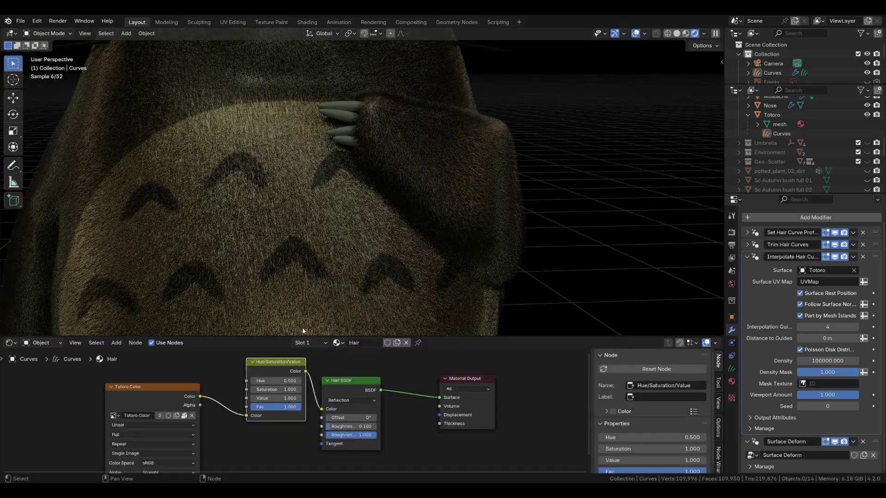
{"action": "scroll", "coordinate": [292, 361], "scroll_direction": "up", "scroll_amount": 3}
{"action": "double_click", "coordinate": [294, 387]}
{"action": "type", "text": "0.7"}
{"action": "key", "text": "Return"}
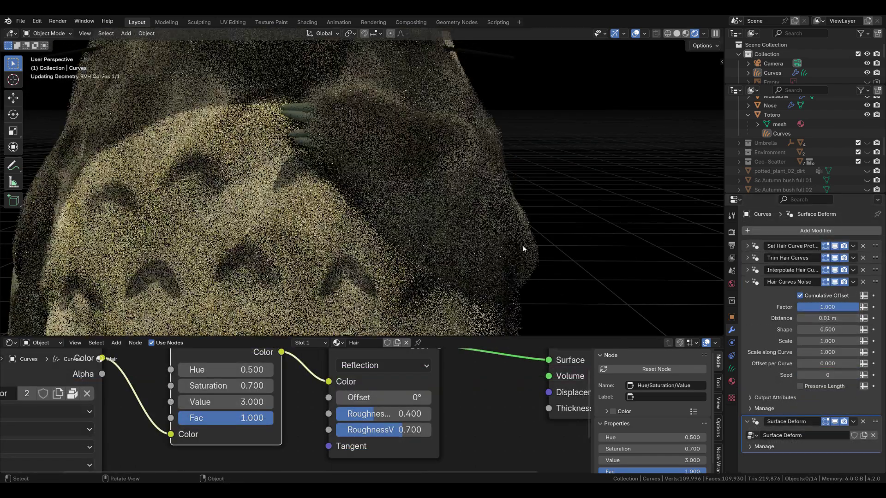
Step: Enable Preserve Length on the Hair Curves Noise modifier and add a Frizz Hair Curves modifier
{"action": "scroll", "coordinate": [579, 232], "scroll_direction": "down", "scroll_amount": 2}
{"action": "scroll", "coordinate": [600, 212], "scroll_direction": "down", "scroll_amount": 3}
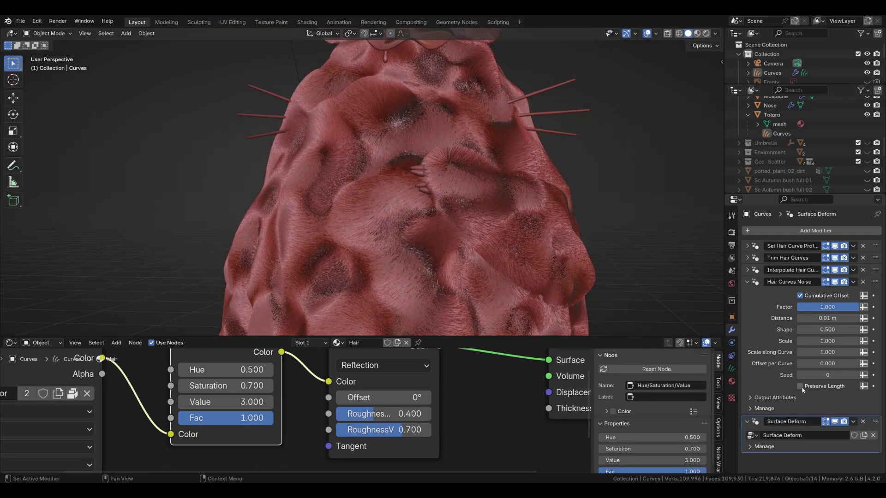
{"action": "left_click", "coordinate": [802, 388]}
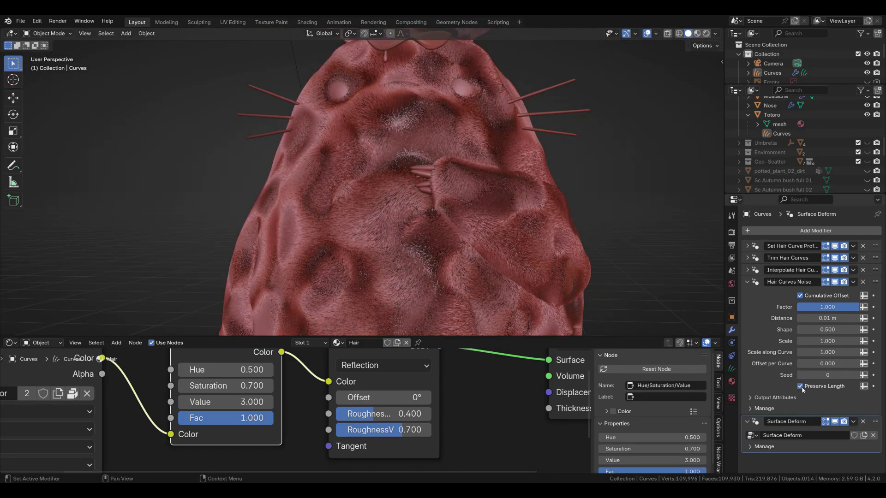
{"action": "key", "text": "Return"}
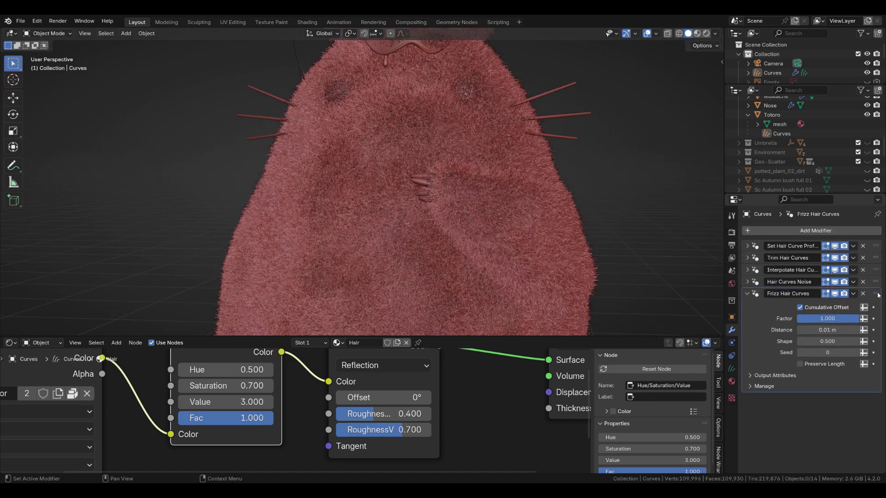
Step: Add a Clump Hair Curves modifier to Totoro's fur with a factor of 0.6
{"action": "left_click", "coordinate": [770, 231]}
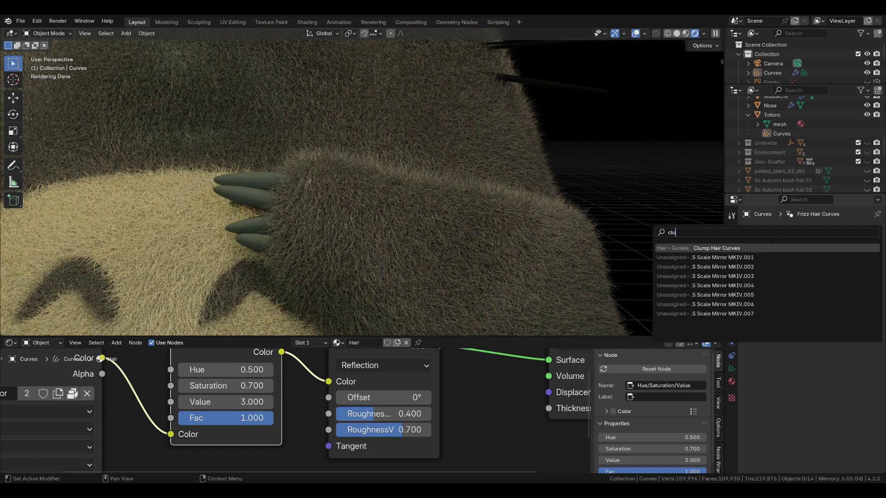
{"action": "left_click", "coordinate": [701, 248]}
{"action": "left_click", "coordinate": [843, 366]}
{"action": "type", "text": ".6"}
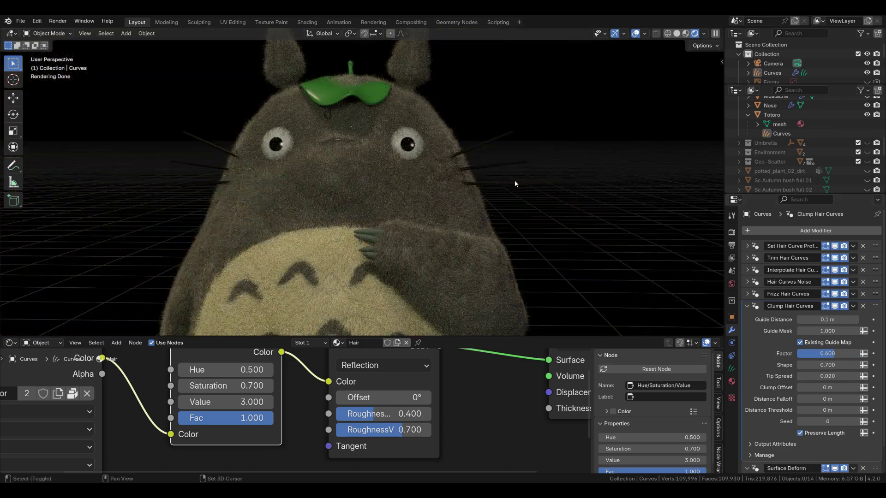
{"action": "middle_click_drag", "start_coordinate": [514, 180], "coordinate": [469, 187]}
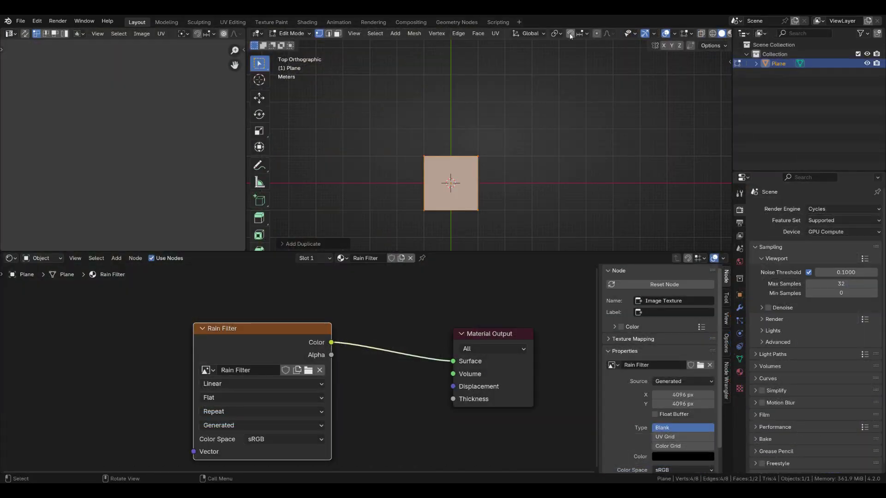
Step: Turn on snapping and duplicate the plane face along Y so that three tiles are stacked edge to edge
{"action": "left_click", "coordinate": [571, 35]}
{"action": "left_click", "coordinate": [580, 34]}
{"action": "key", "text": "shift+d"}
{"action": "key", "text": "y"}
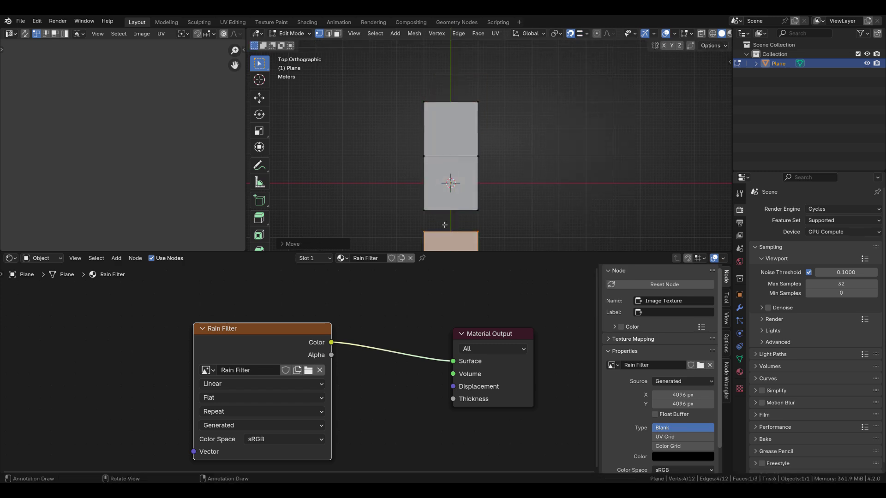
{"action": "left_click", "coordinate": [475, 211]}
{"action": "middle_click_drag", "start_coordinate": [485, 193], "coordinate": [493, 149], "text": "shift"}
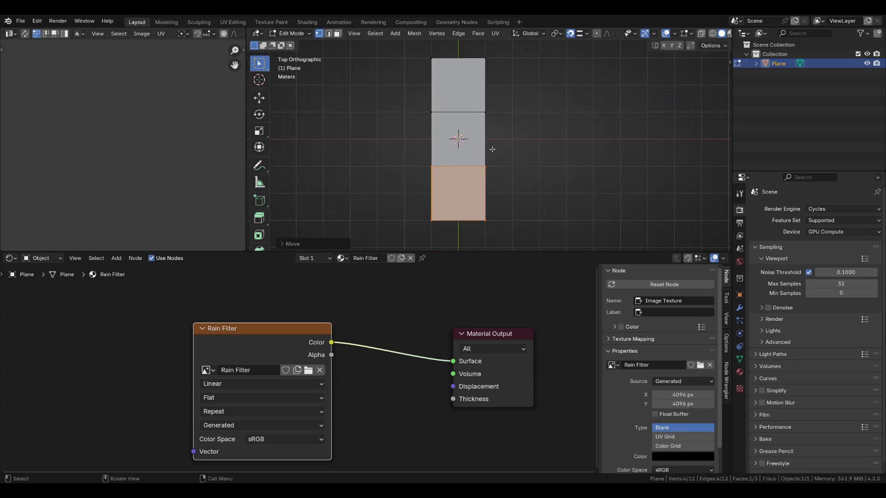
Step: Unwrap all three tiles with Cube Projection and scale their UVs by 3
{"action": "key", "text": "a"}
{"action": "scroll", "coordinate": [176, 130], "scroll_direction": "down", "scroll_amount": 3}
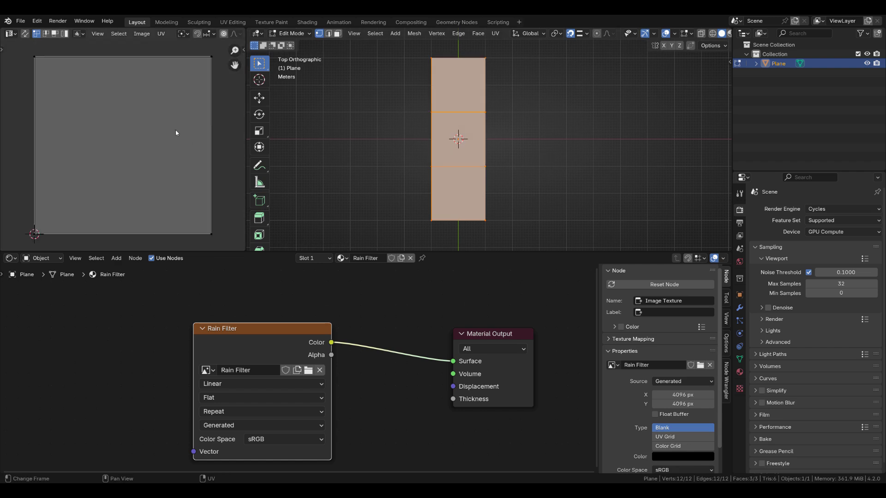
{"action": "key", "text": "u"}
{"action": "left_click", "coordinate": [431, 159]}
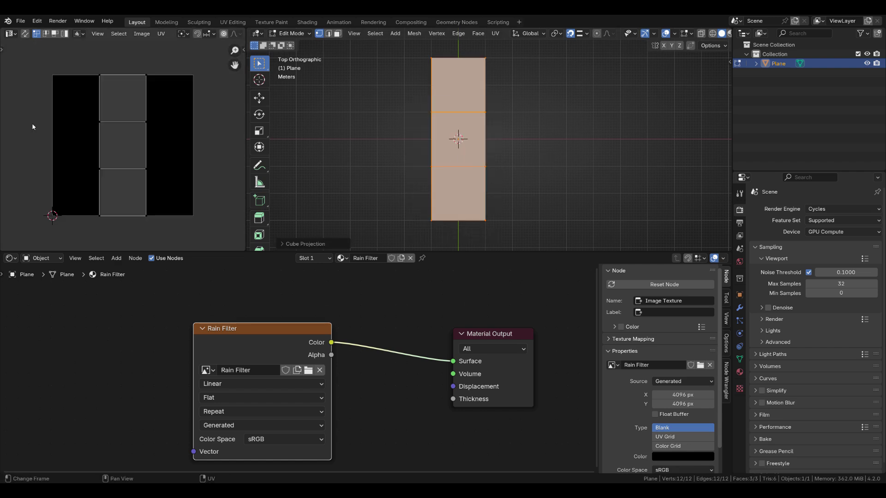
{"action": "type", "text": "s3"}
{"action": "key", "text": "Return"}
Step: Enlarge the upper editors, switch the plane to Texture Paint mode and set the Draw brush radius to 10 px
{"action": "left_click_drag", "start_coordinate": [214, 255], "coordinate": [214, 283]}
{"action": "scroll", "coordinate": [194, 172], "scroll_direction": "down", "scroll_amount": 4}
{"action": "left_click", "coordinate": [194, 172]}
{"action": "left_click", "coordinate": [529, 152]}
{"action": "key", "text": "ctrl+Tab"}
{"action": "left_click", "coordinate": [580, 120]}
{"action": "scroll", "coordinate": [580, 120], "scroll_direction": "up", "scroll_amount": 2}
{"action": "middle_click_drag", "start_coordinate": [461, 136], "coordinate": [467, 169], "text": "shift"}
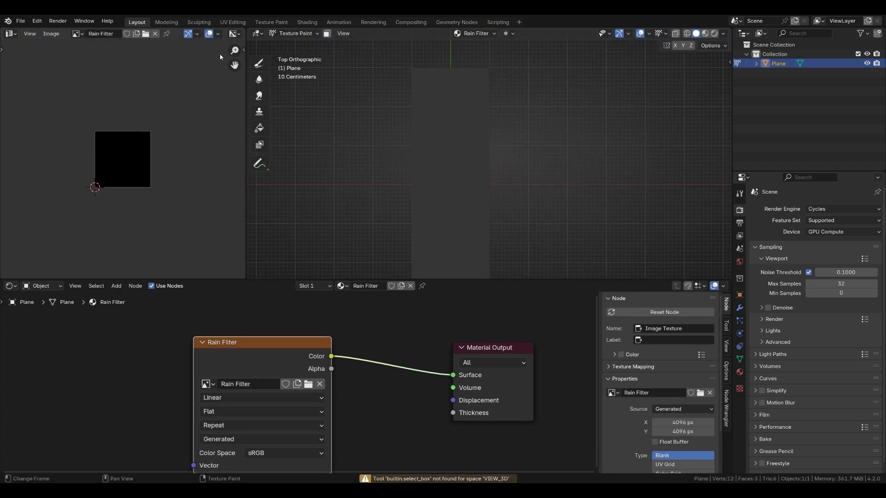
{"action": "left_click", "coordinate": [260, 63]}
{"action": "type", "text": "f10"}
{"action": "key", "text": "Return"}
Step: Try painting short vertical white rain streaks across the tiled plane with the 10 px brush, and undo the last stroke
{"action": "left_click_drag", "start_coordinate": [475, 83], "coordinate": [479, 96]}
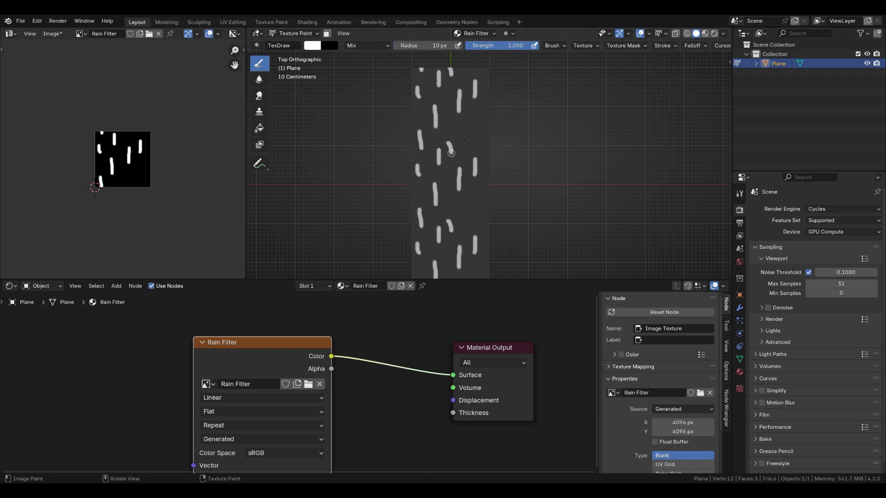
{"action": "left_click_drag", "start_coordinate": [461, 203], "coordinate": [457, 216]}
{"action": "scroll", "coordinate": [498, 218], "scroll_direction": "down", "scroll_amount": 2}
{"action": "middle_click_drag", "start_coordinate": [498, 217], "coordinate": [498, 194], "text": "shift"}
{"action": "left_click_drag", "start_coordinate": [461, 164], "coordinate": [462, 182]}
{"action": "scroll", "coordinate": [548, 208], "scroll_direction": "up", "scroll_amount": 2}
{"action": "scroll", "coordinate": [546, 196], "scroll_direction": "down", "scroll_amount": 2}
{"action": "key", "text": "ctrl+z"}
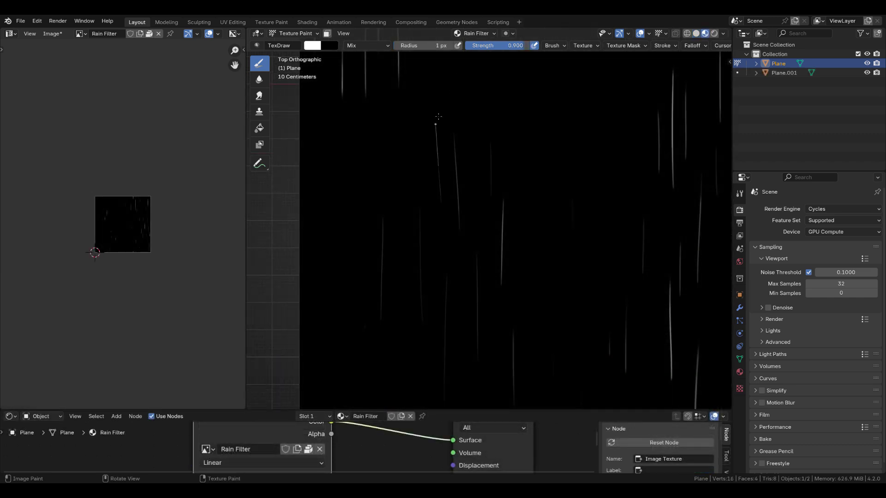
Step: Paint thin vertical white rain streaks in the empty areas of the tiled plane with a 1 px brush at strength 0.900
{"action": "left_click_drag", "start_coordinate": [438, 116], "coordinate": [438, 107]}
{"action": "middle_click_drag", "start_coordinate": [493, 180], "coordinate": [462, 180], "text": "shift"}
{"action": "left_click_drag", "start_coordinate": [512, 237], "coordinate": [515, 88]}
{"action": "middle_click_drag", "start_coordinate": [525, 203], "coordinate": [519, 221], "text": "shift"}
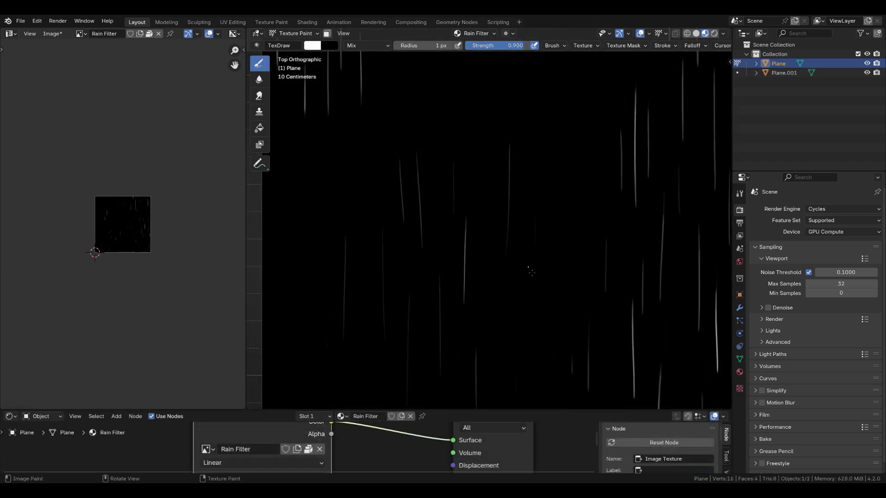
{"action": "scroll", "coordinate": [517, 138], "scroll_direction": "down", "scroll_amount": 1}
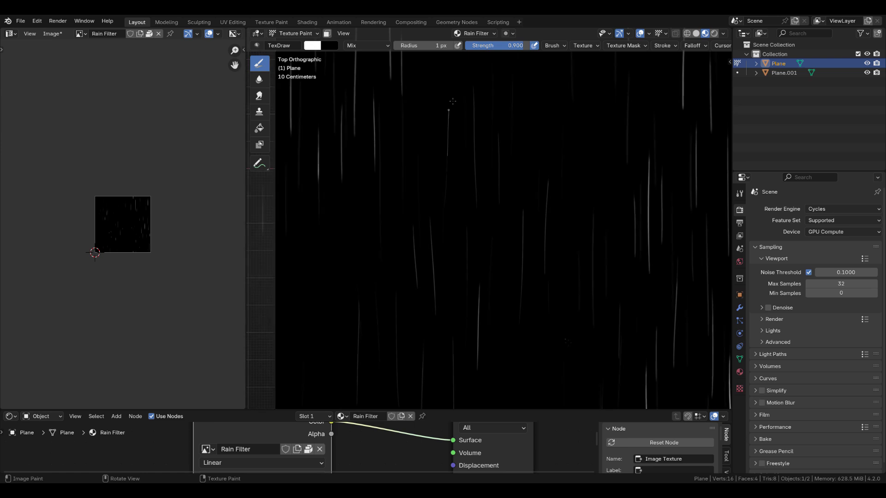
{"action": "scroll", "coordinate": [538, 373], "scroll_direction": "up", "scroll_amount": 1}
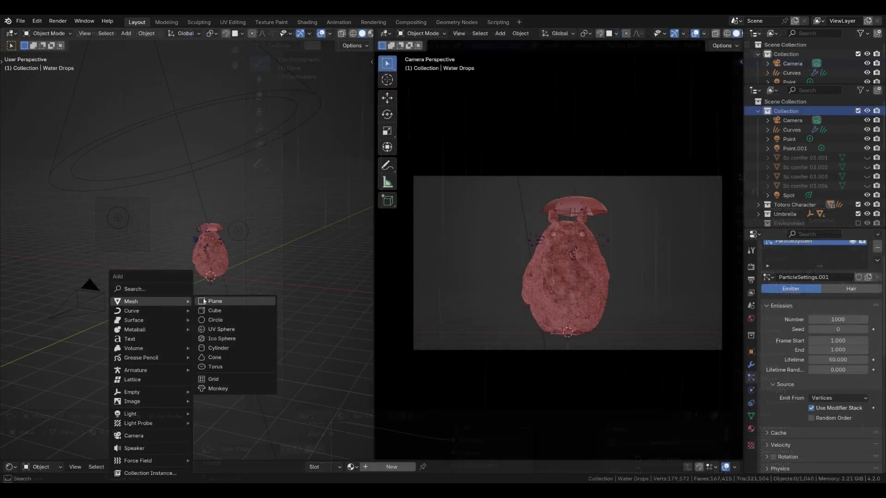
Step: Add a mesh plane at Totoro's base, rotate it 90° about X and raise it along Z in front of the body
{"action": "left_click", "coordinate": [217, 302]}
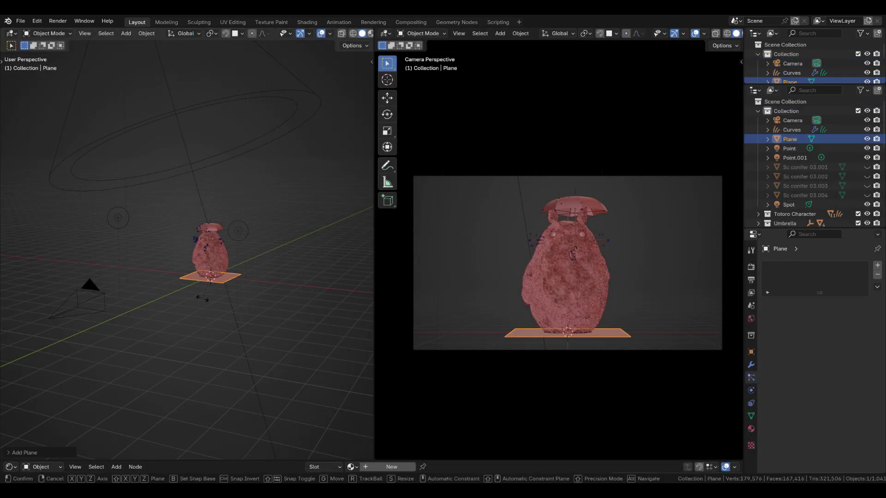
{"action": "key", "text": "r"}
{"action": "key", "text": "x"}
{"action": "key", "text": "9"}
{"action": "key", "text": "0"}
{"action": "key", "text": "Return"}
{"action": "key", "text": "g"}
{"action": "key", "text": "z"}
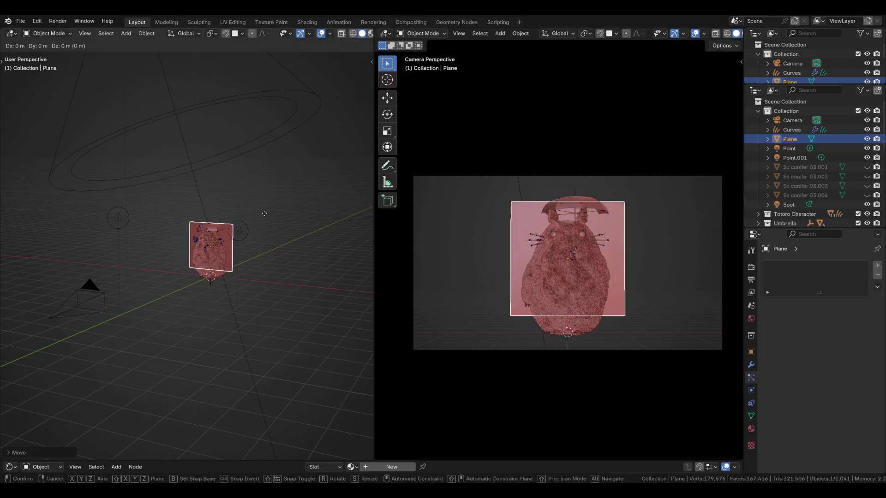
Step: Move the upright plane along Y so that it stands between Totoro and the camera
{"action": "key", "text": "y"}
{"action": "left_click", "coordinate": [241, 245]}
{"action": "middle_click_drag", "start_coordinate": [241, 245], "coordinate": [188, 235]}
{"action": "key", "text": "g"}
{"action": "key", "text": "y"}
{"action": "left_click", "coordinate": [206, 237]}
Step: Adjust the plane's height along Z and scale it up, finally by about 2.016, until it fills the camera frame
{"action": "key", "text": "g"}
{"action": "key", "text": "z"}
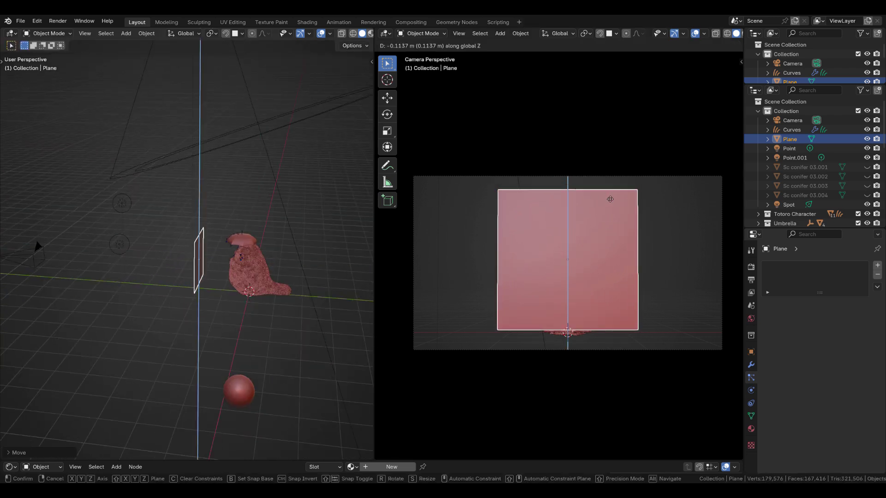
{"action": "left_click", "coordinate": [609, 199]}
{"action": "key", "text": "s"}
{"action": "left_click", "coordinate": [621, 197]}
{"action": "key", "text": "g"}
{"action": "key", "text": "z"}
{"action": "left_click", "coordinate": [625, 197]}
{"action": "key", "text": "s"}
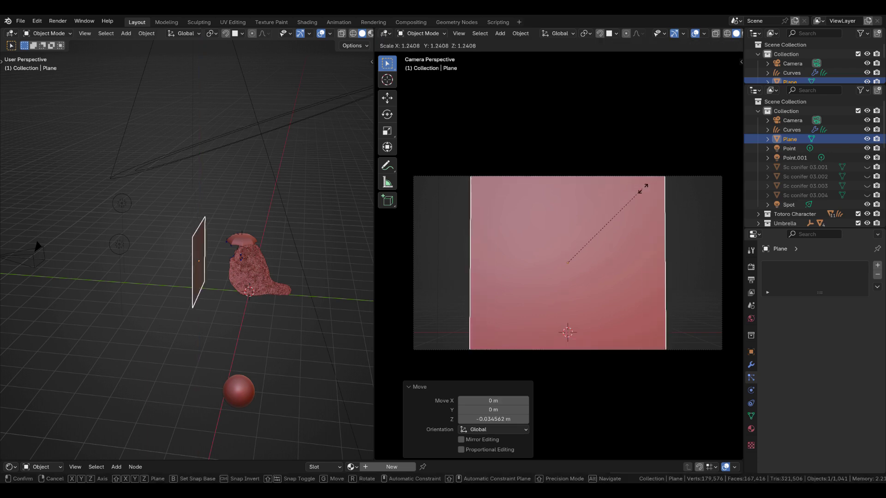
{"action": "left_click", "coordinate": [710, 158]}
{"action": "scroll", "coordinate": [95, 267], "scroll_direction": "down", "scroll_amount": 1}
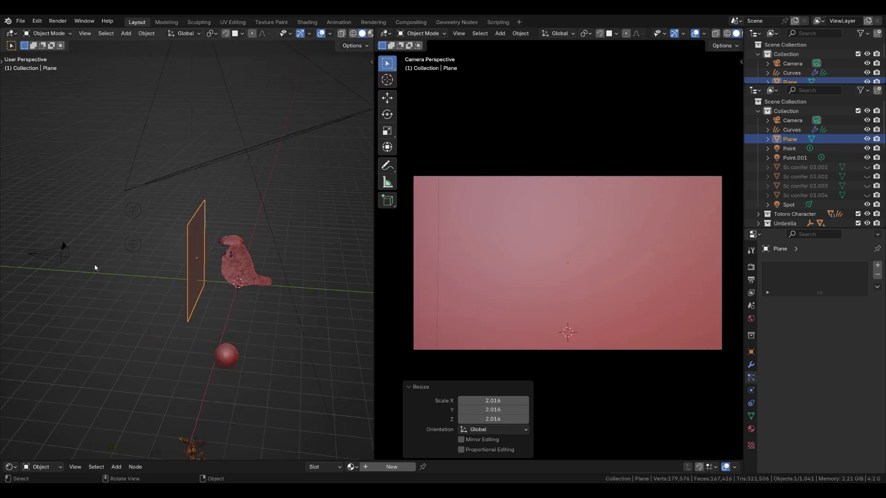
Step: Rename the new plane as Rain Plane
{"action": "middle_click_drag", "start_coordinate": [95, 267], "coordinate": [200, 237]}
{"action": "key", "text": "z"}
{"action": "left_click", "coordinate": [282, 231]}
{"action": "middle_click_drag", "start_coordinate": [282, 227], "coordinate": [251, 230]}
{"action": "right_click", "coordinate": [242, 247]}
{"action": "left_click", "coordinate": [243, 246]}
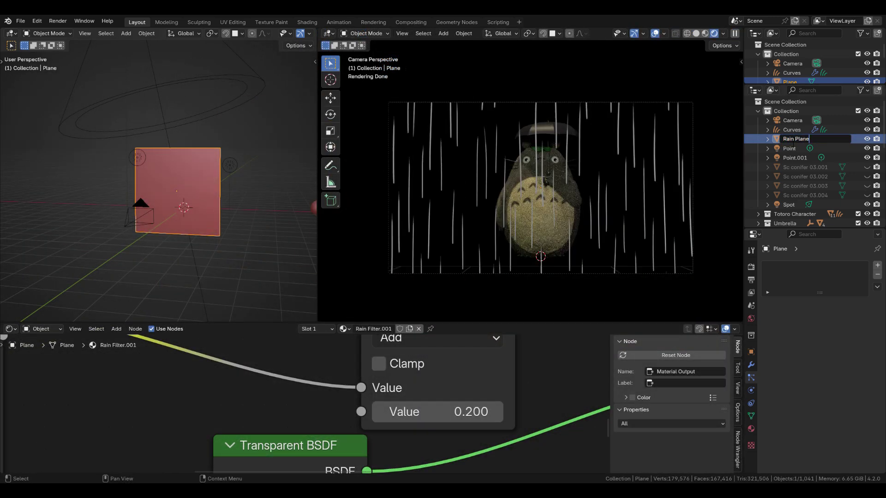
{"action": "key", "text": "Return"}
Step: Duplicate the Transparent BSDF and Mix Shader, insert the new mix before the Material Output and feed the new Transparent BSDF into its second shader input
{"action": "scroll", "coordinate": [683, 195], "scroll_direction": "up", "scroll_amount": 3}
{"action": "middle_click_drag", "start_coordinate": [584, 206], "coordinate": [575, 166], "text": "shift"}
{"action": "scroll", "coordinate": [568, 197], "scroll_direction": "down", "scroll_amount": 3}
{"action": "scroll", "coordinate": [267, 434], "scroll_direction": "down", "scroll_amount": 8}
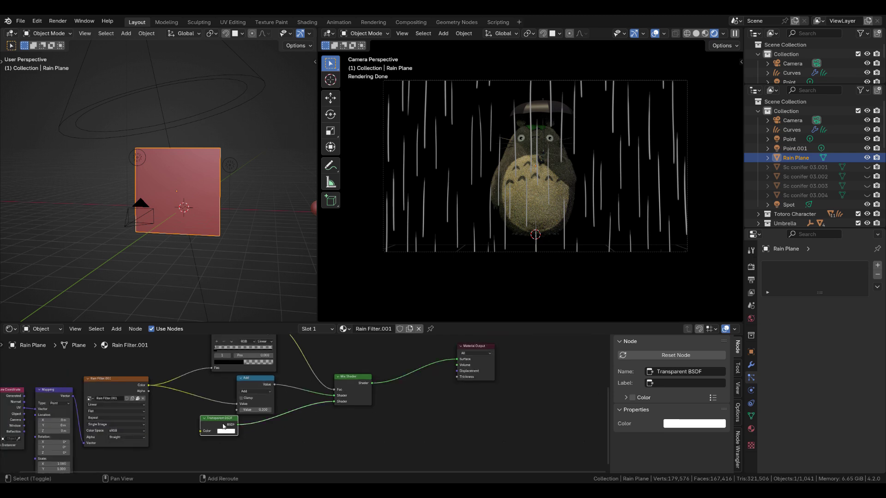
{"action": "key", "text": "shift+d"}
{"action": "left_click", "coordinate": [359, 429]}
{"action": "left_click", "coordinate": [362, 384]}
{"action": "key", "text": "shift+d"}
{"action": "left_click", "coordinate": [430, 374]}
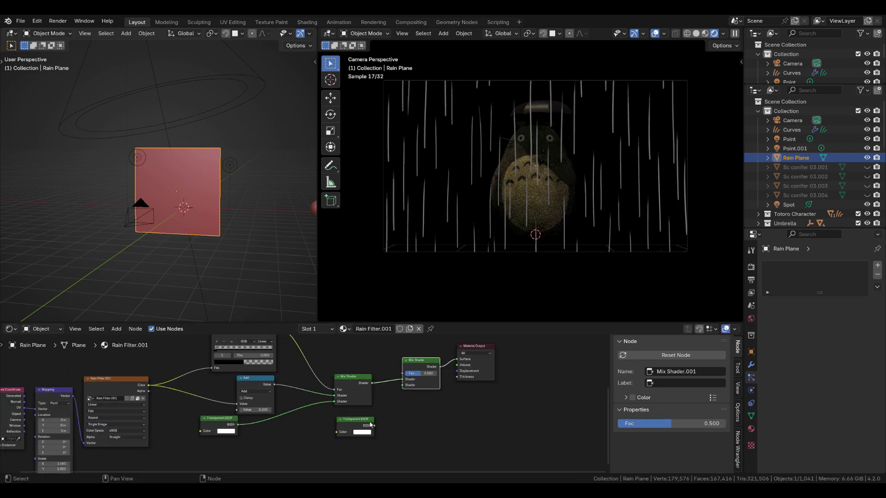
{"action": "left_click_drag", "start_coordinate": [373, 424], "coordinate": [393, 416]}
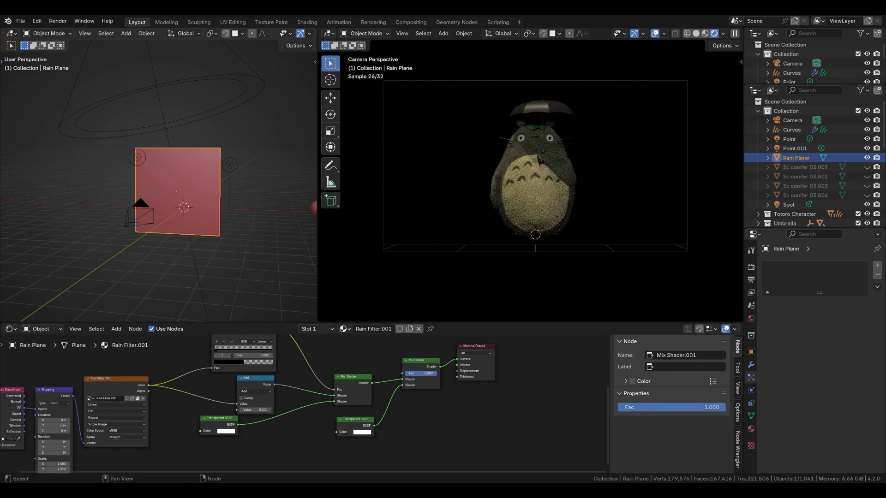
Step: Enlarge the camera viewport and set the second Mix Shader's factor to 0.882 to make the rain fainter
{"action": "left_click_drag", "start_coordinate": [317, 243], "coordinate": [95, 249]}
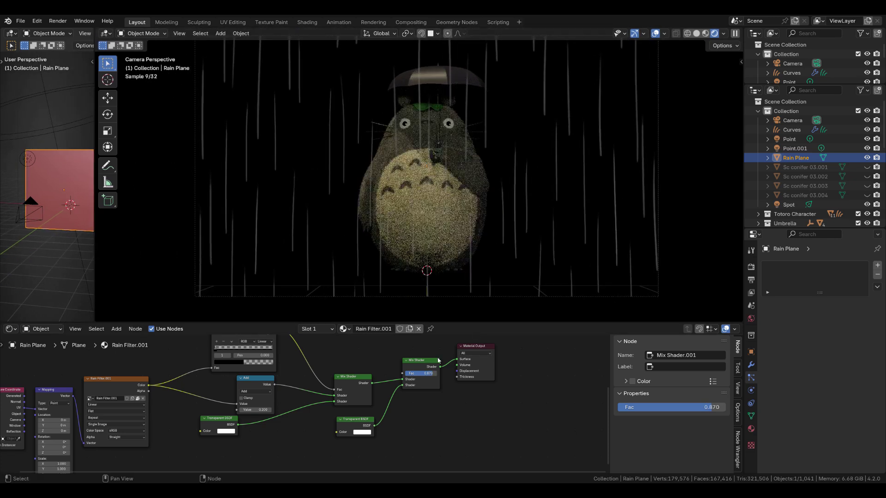
{"action": "middle_click_drag", "start_coordinate": [489, 222], "coordinate": [474, 223], "text": "shift"}
{"action": "scroll", "coordinate": [473, 223], "scroll_direction": "down", "scroll_amount": 1}
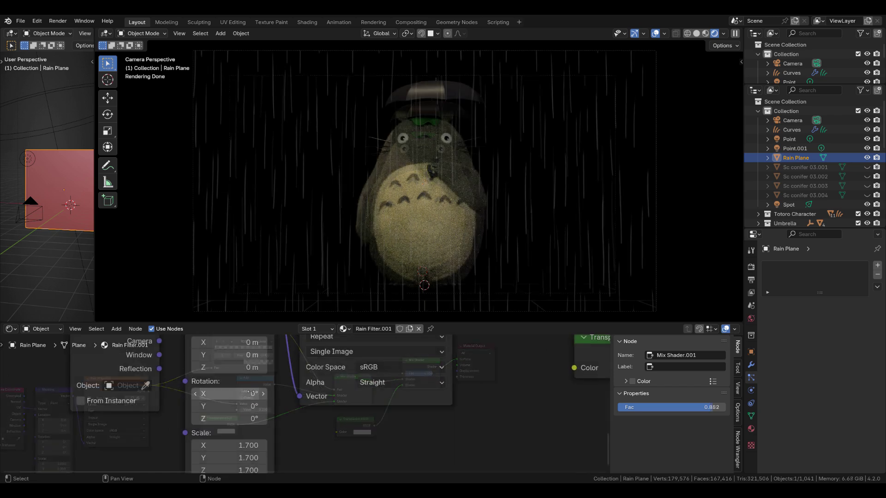
Step: Adjust the Mapping node's Y location to shift the rain texture vertically
{"action": "middle_click_drag", "start_coordinate": [229, 355], "coordinate": [231, 378], "text": "shift"}
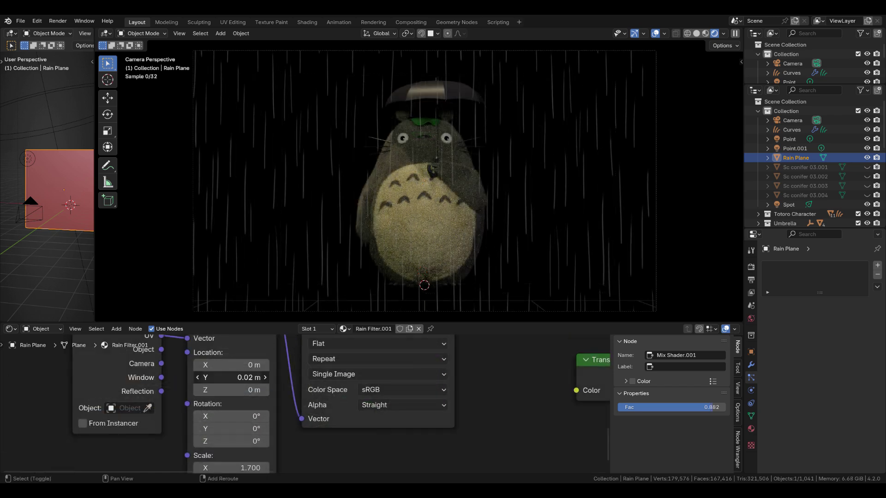